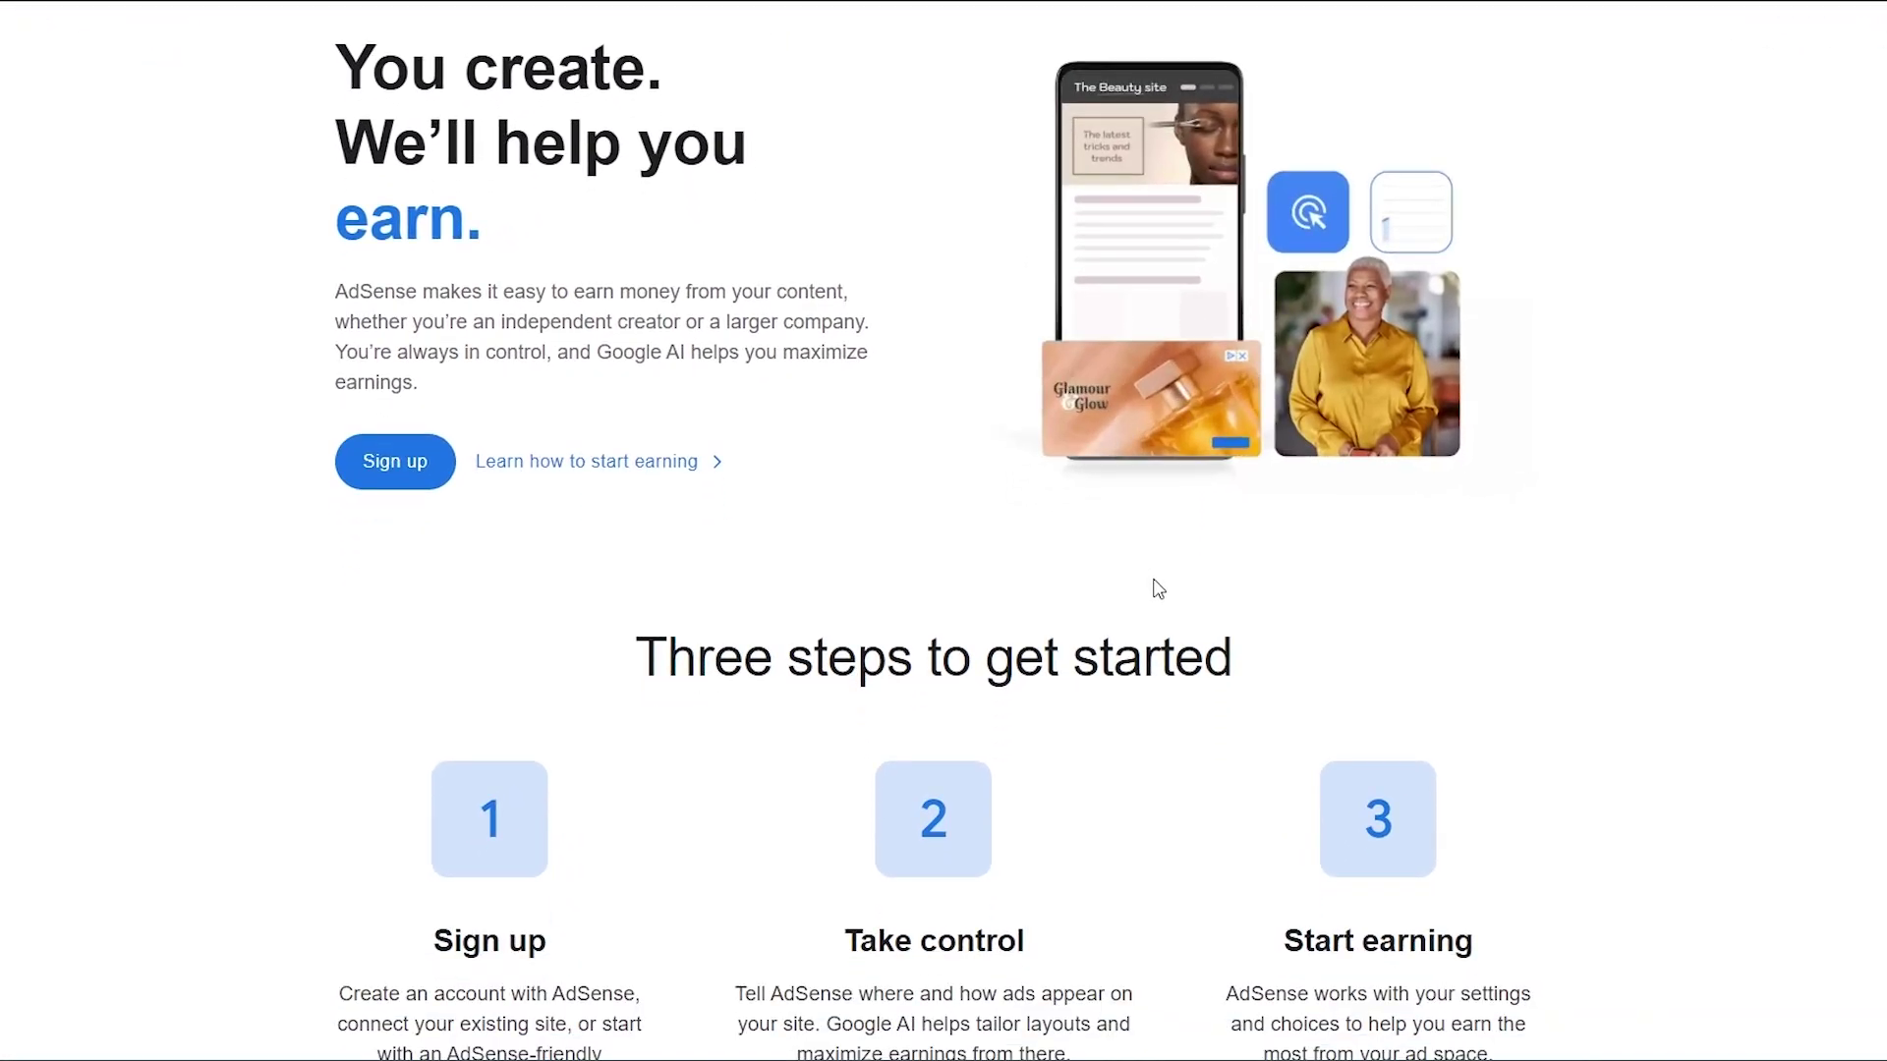
Scroll down and back up the AdSense landing page to review it.
scroll(1158, 588, down, 1)
scroll(1158, 588, up, 2)
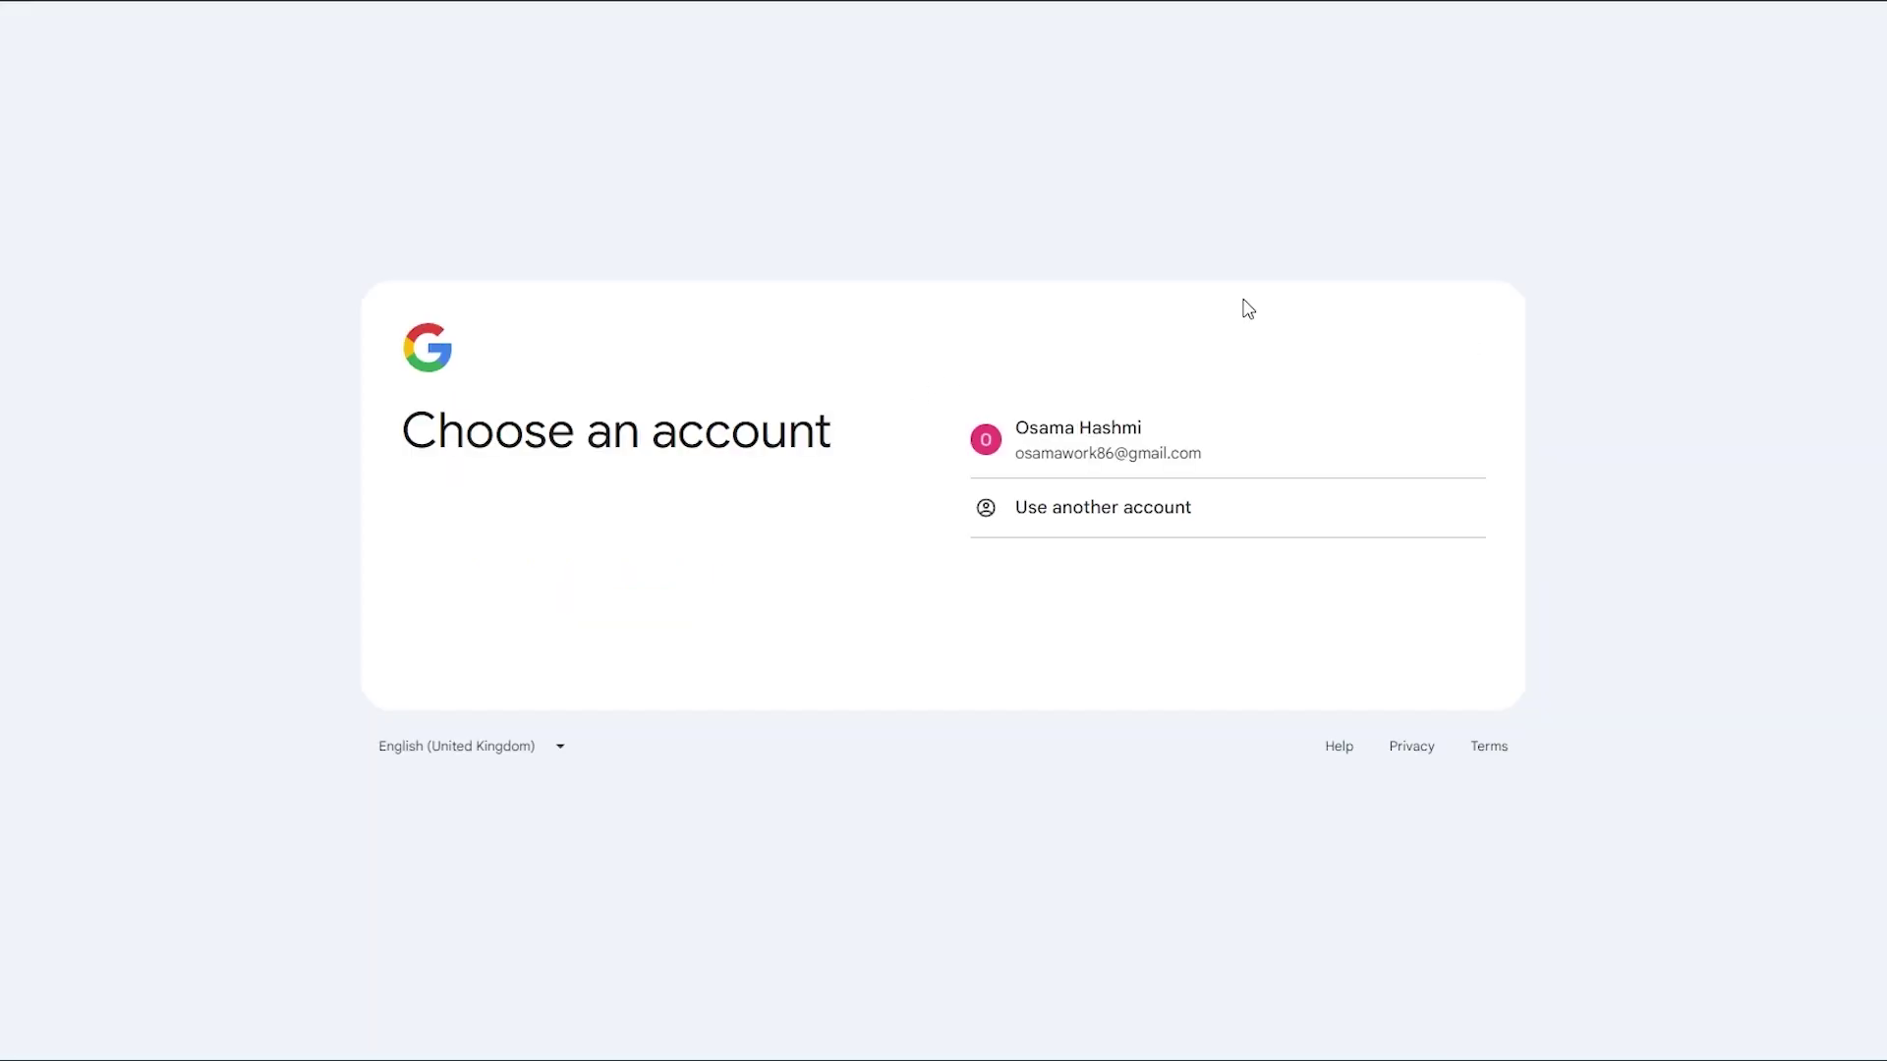
Choose the existing Google account to sign in.
click(1098, 423)
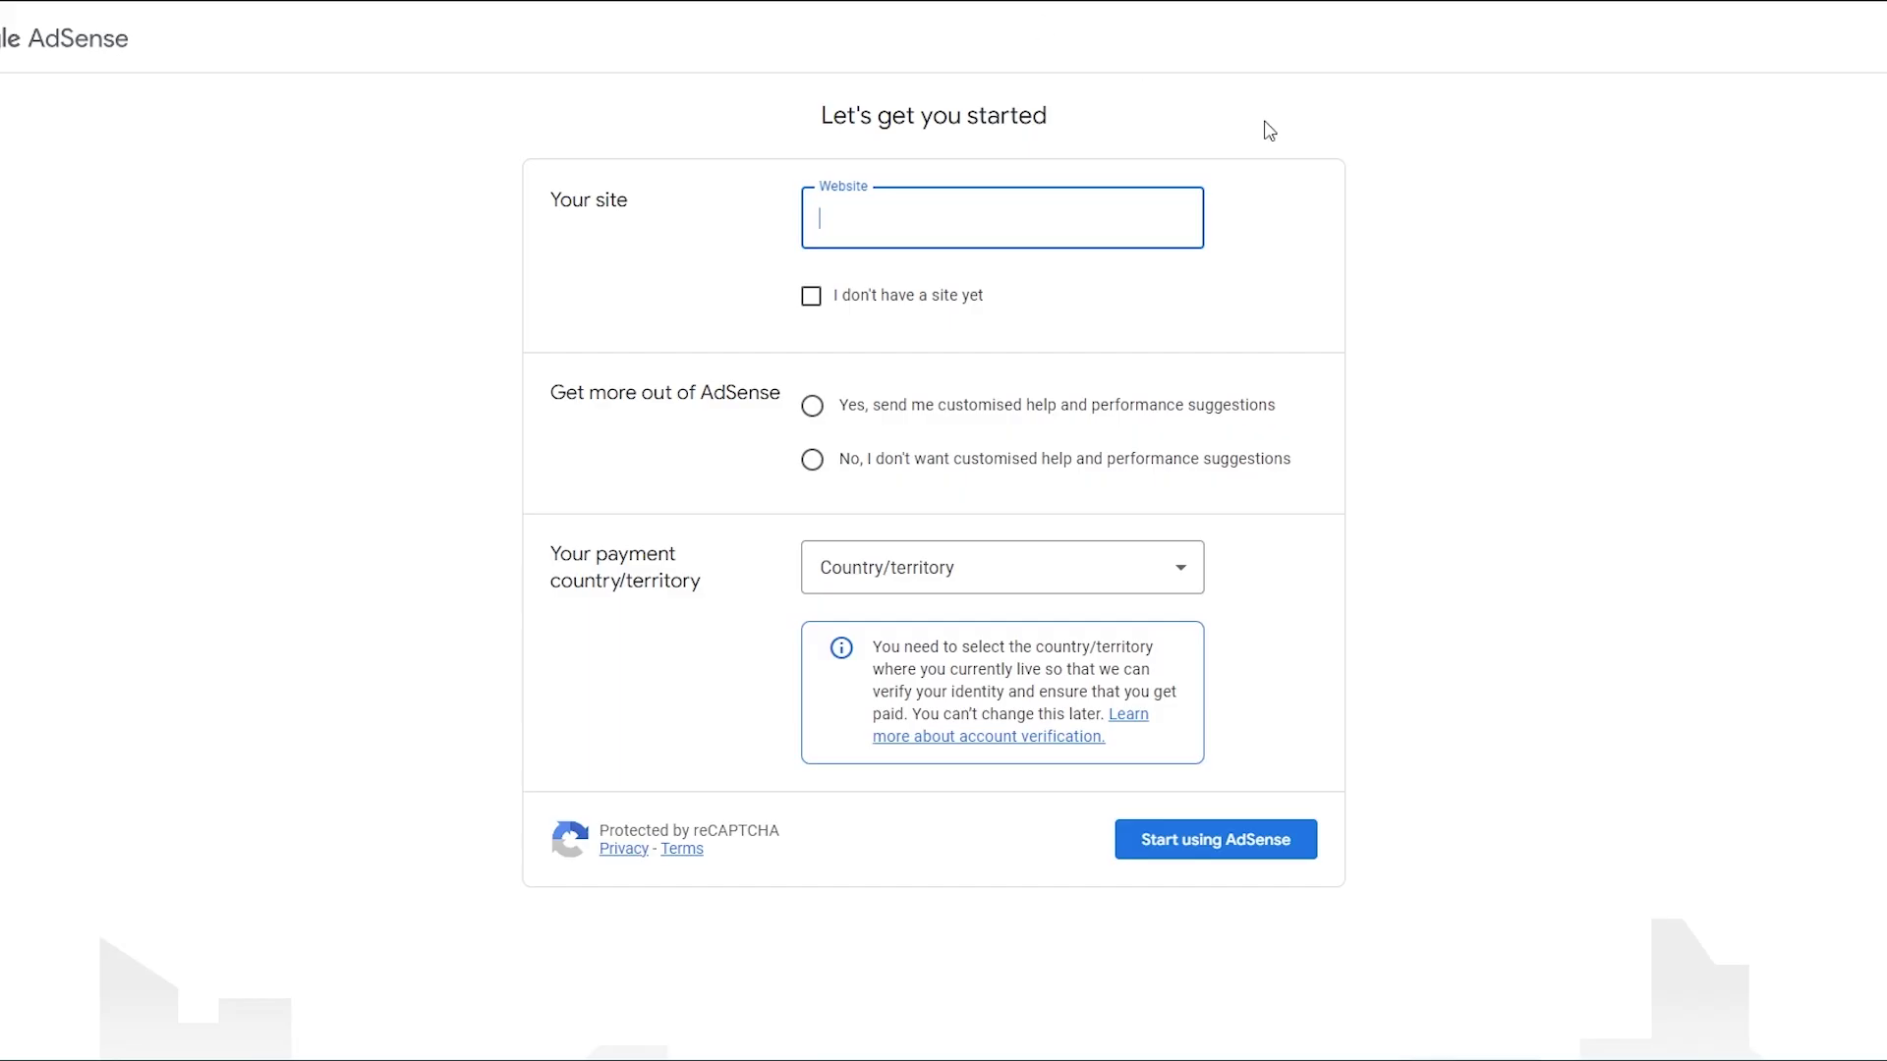
Paste the site URL, mark 'I don't have a site yet', and decline customised help.
text(https://dev-osmhash.pantheonsite.io/)
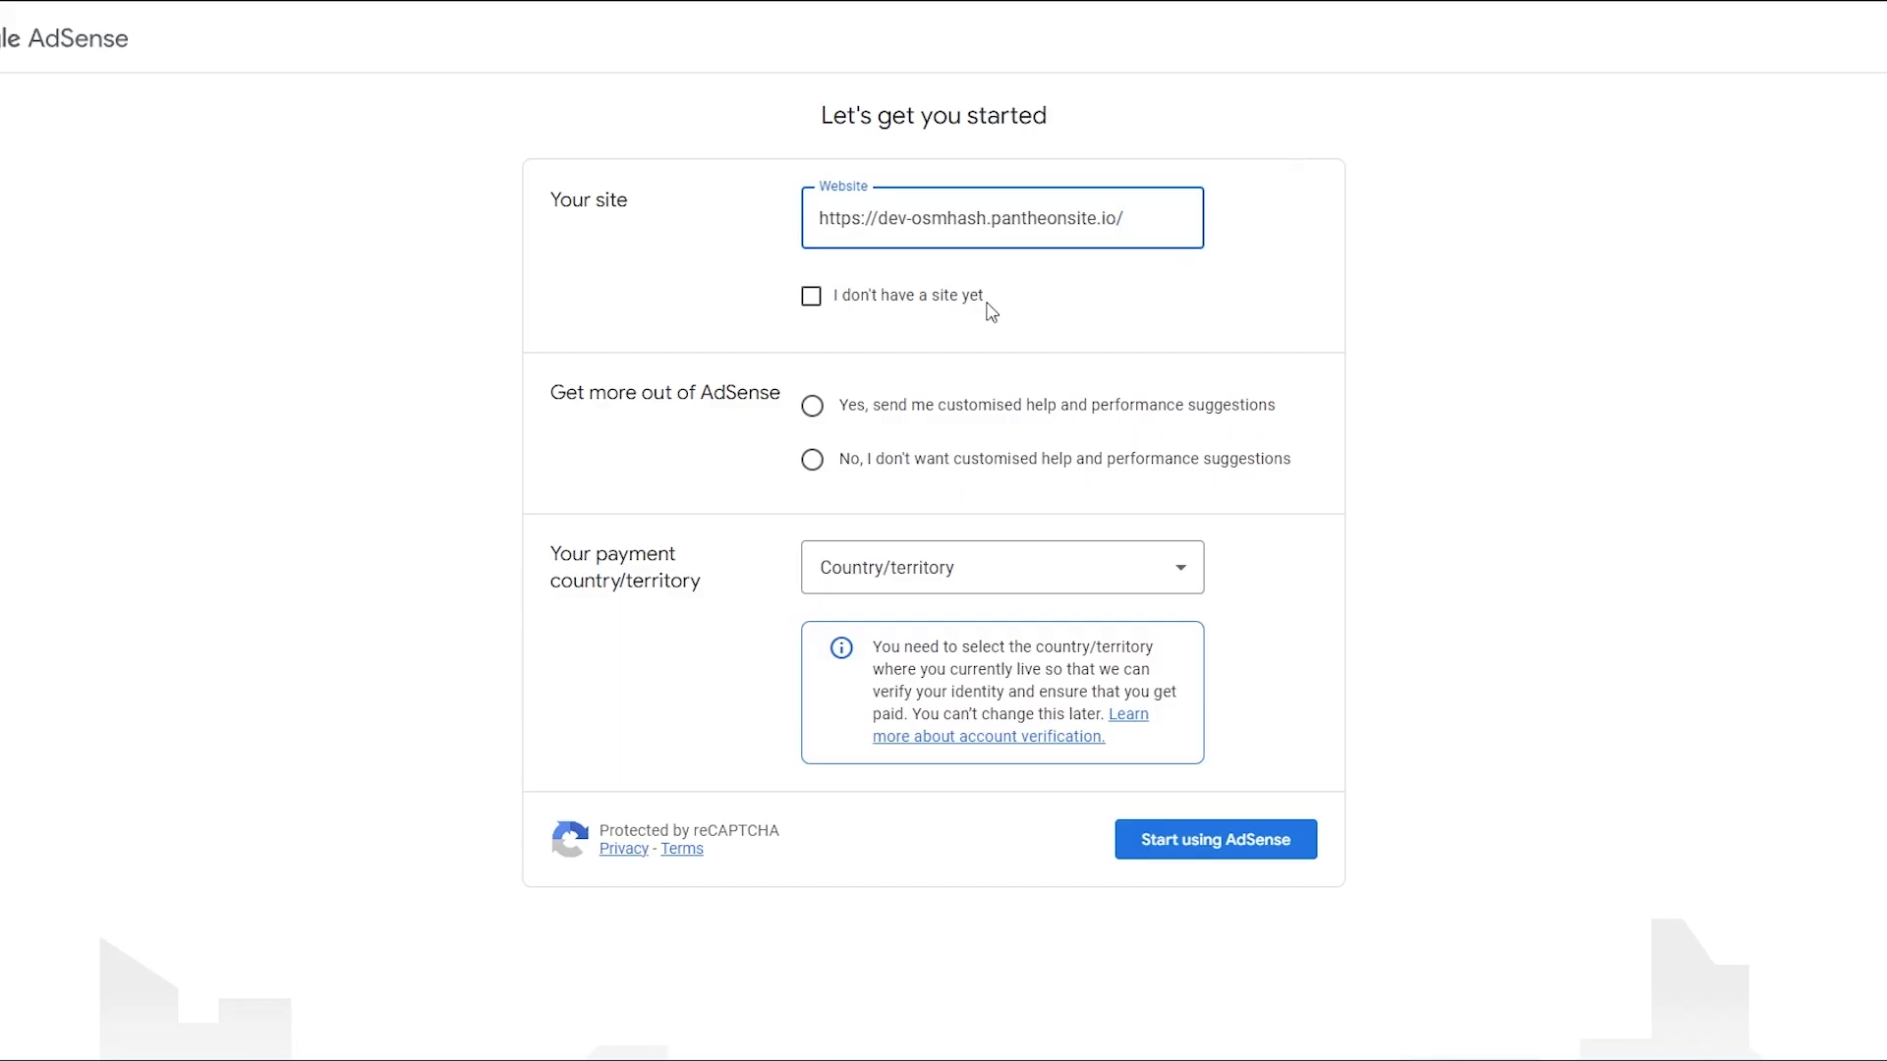
click(857, 307)
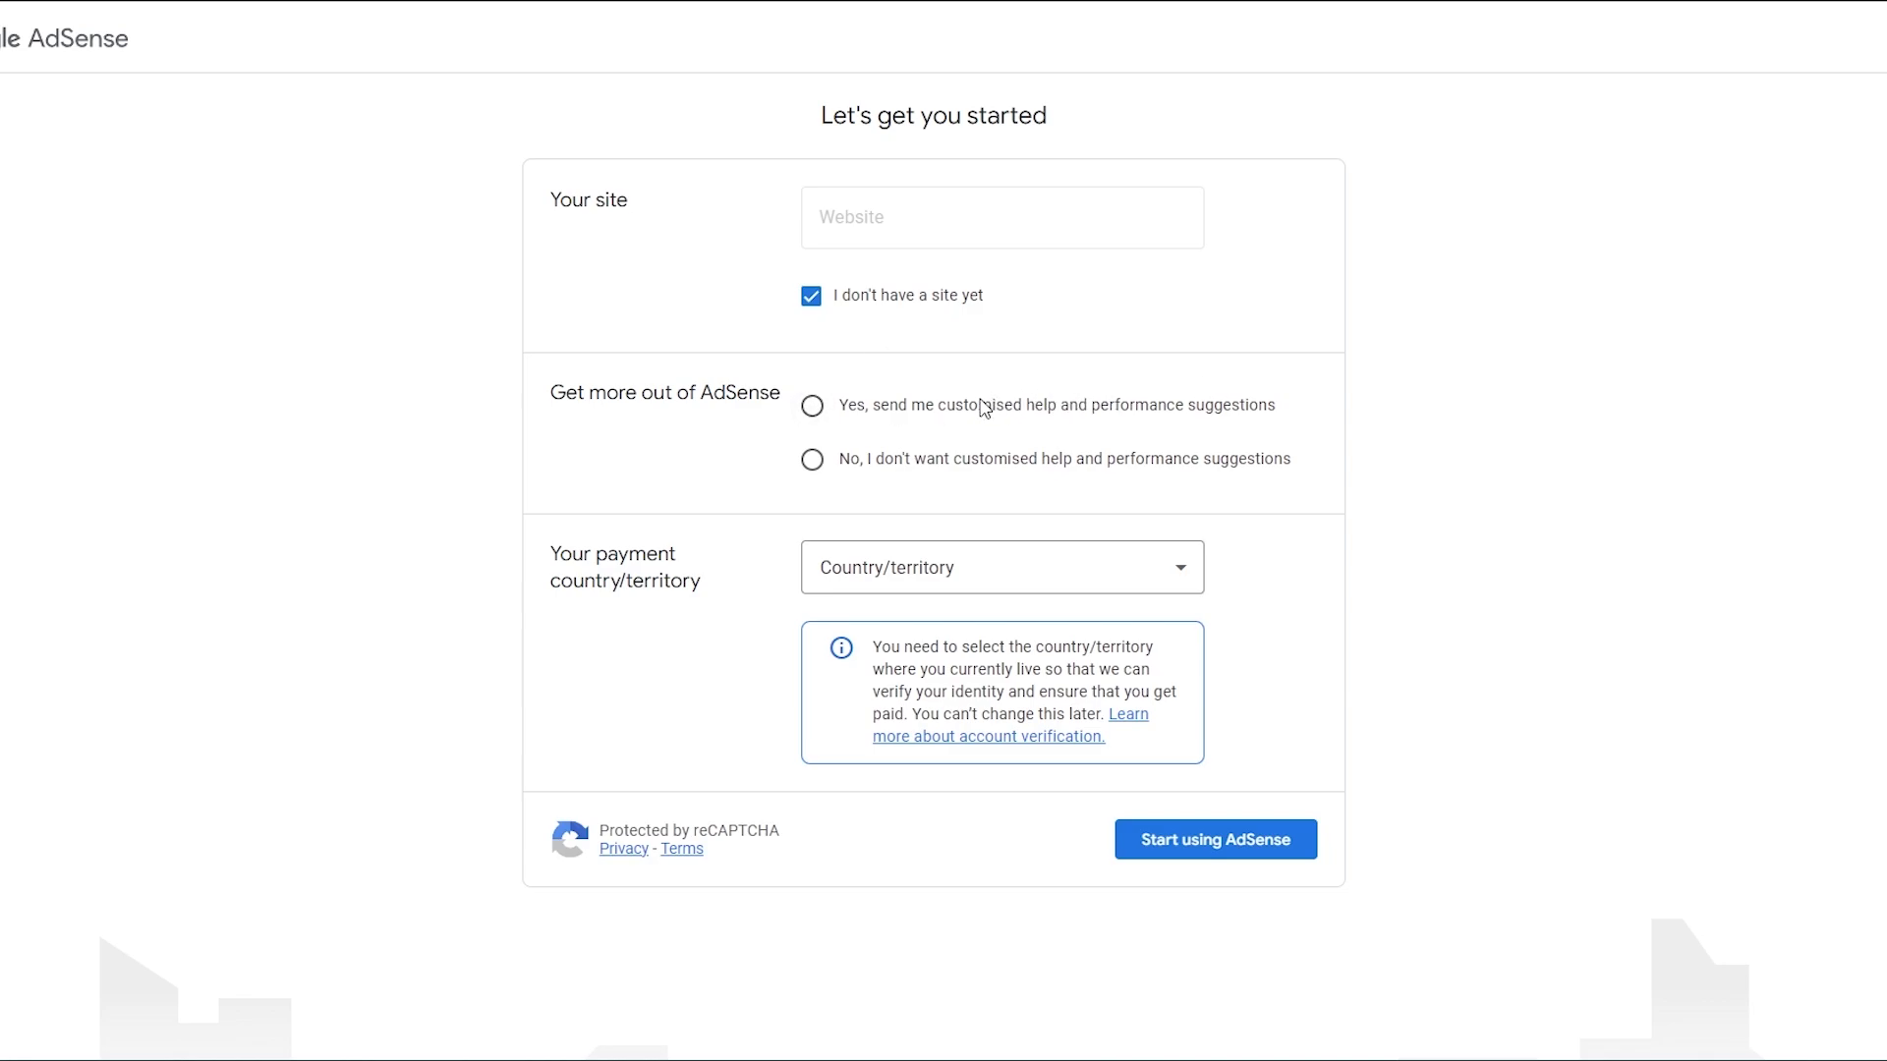
click(904, 468)
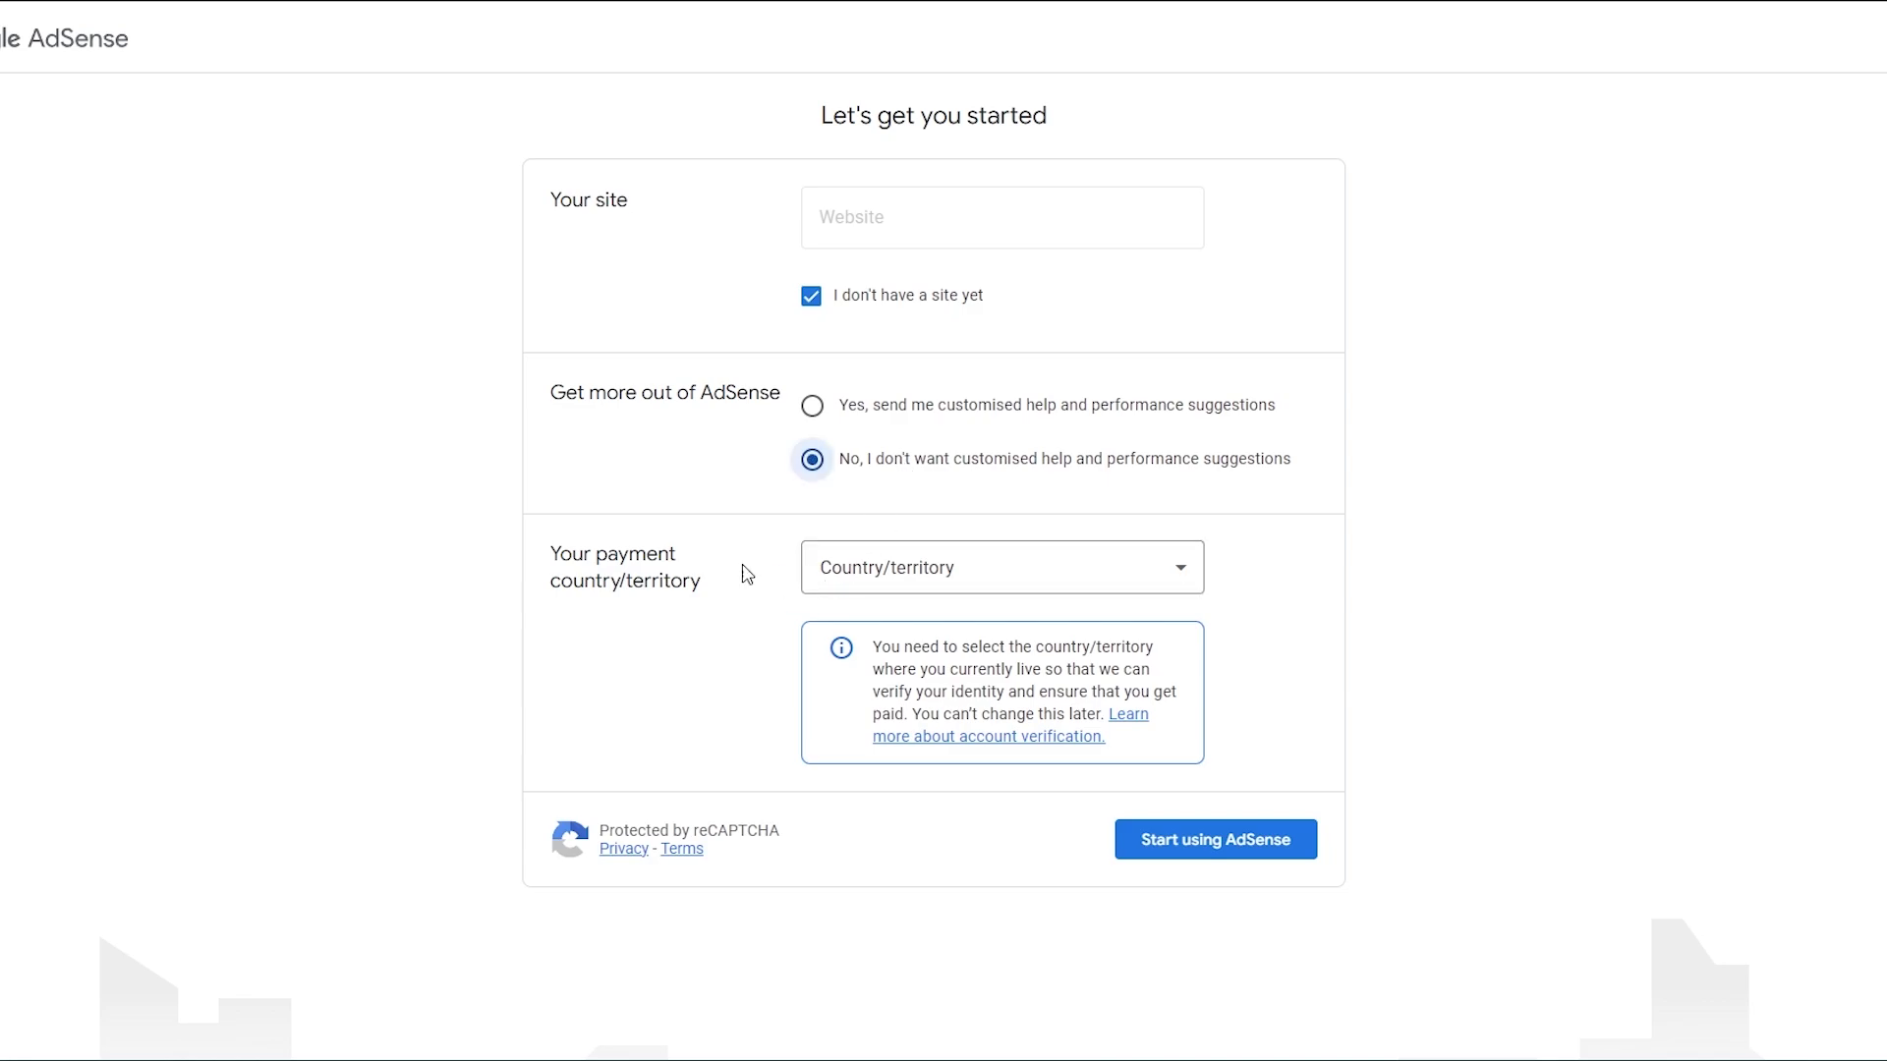
Accept the AdSense agreement and start using AdSense.
drag(560, 554, 717, 590)
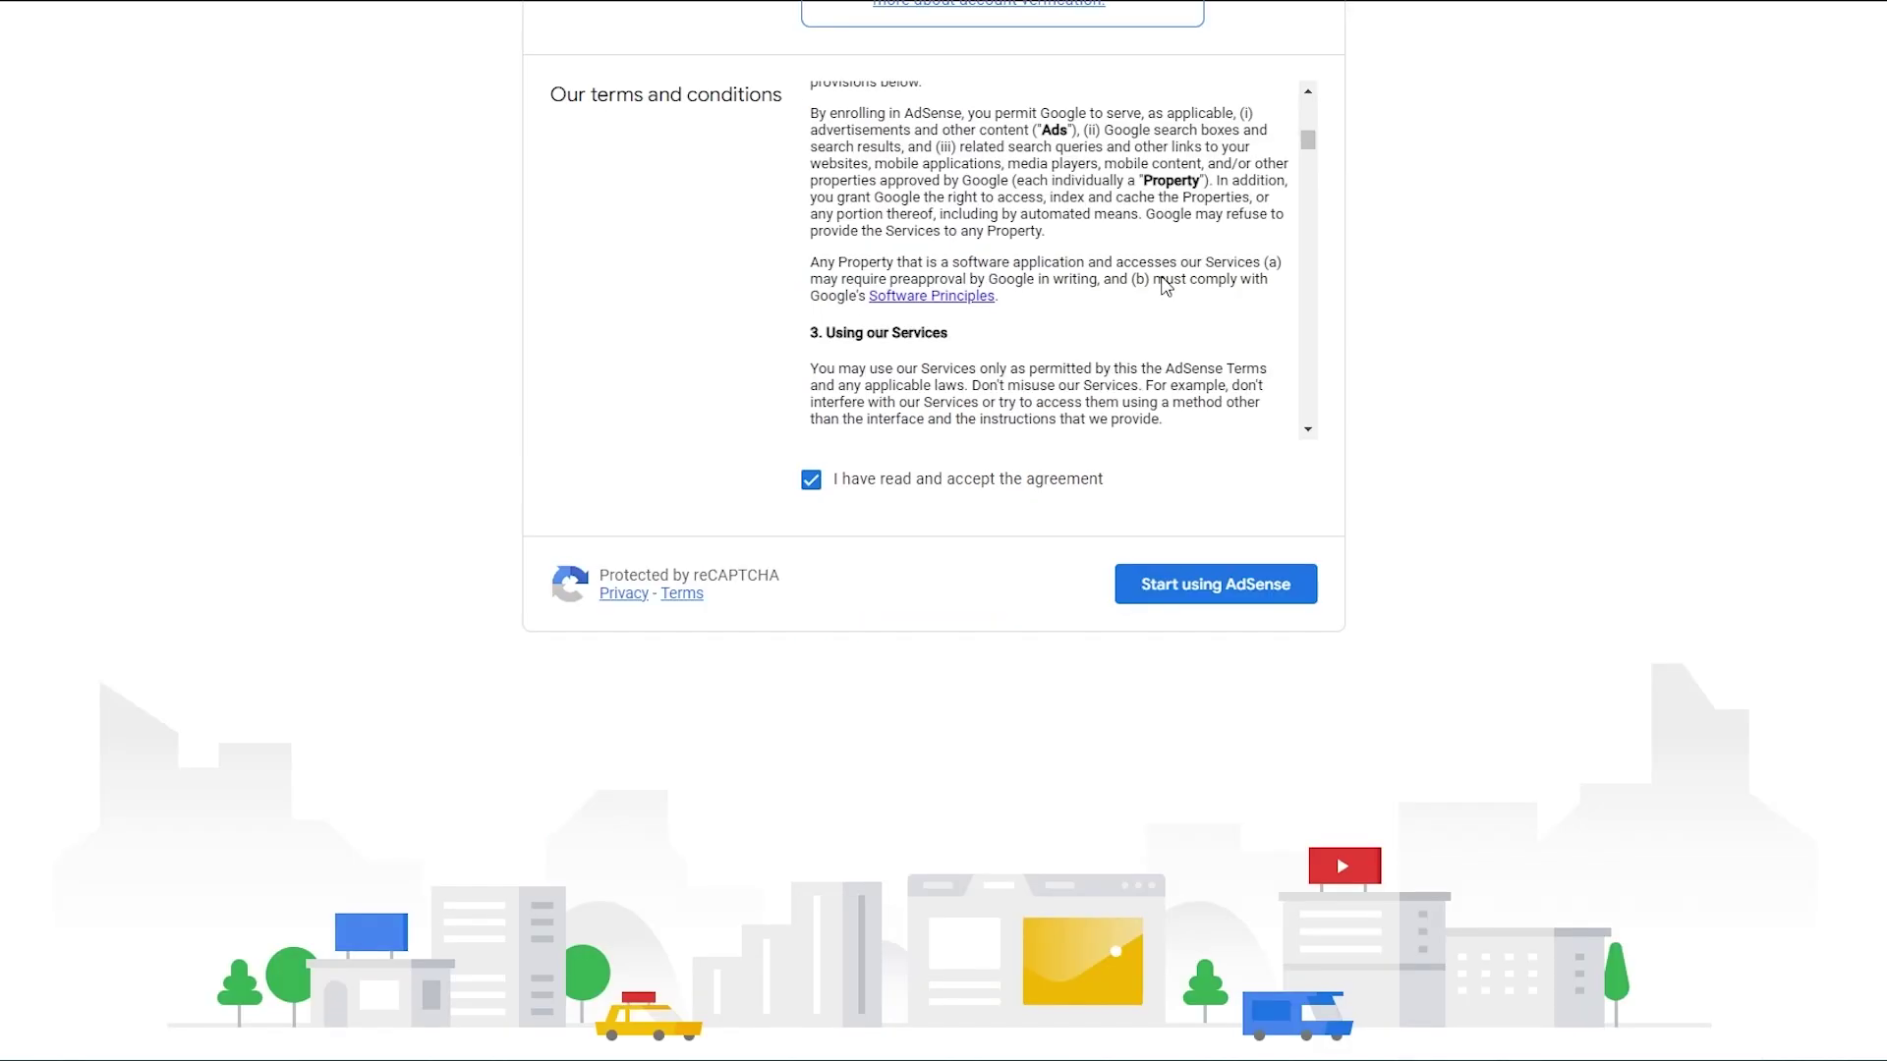
scroll(1160, 279, down, 3)
scroll(1160, 278, up, 3)
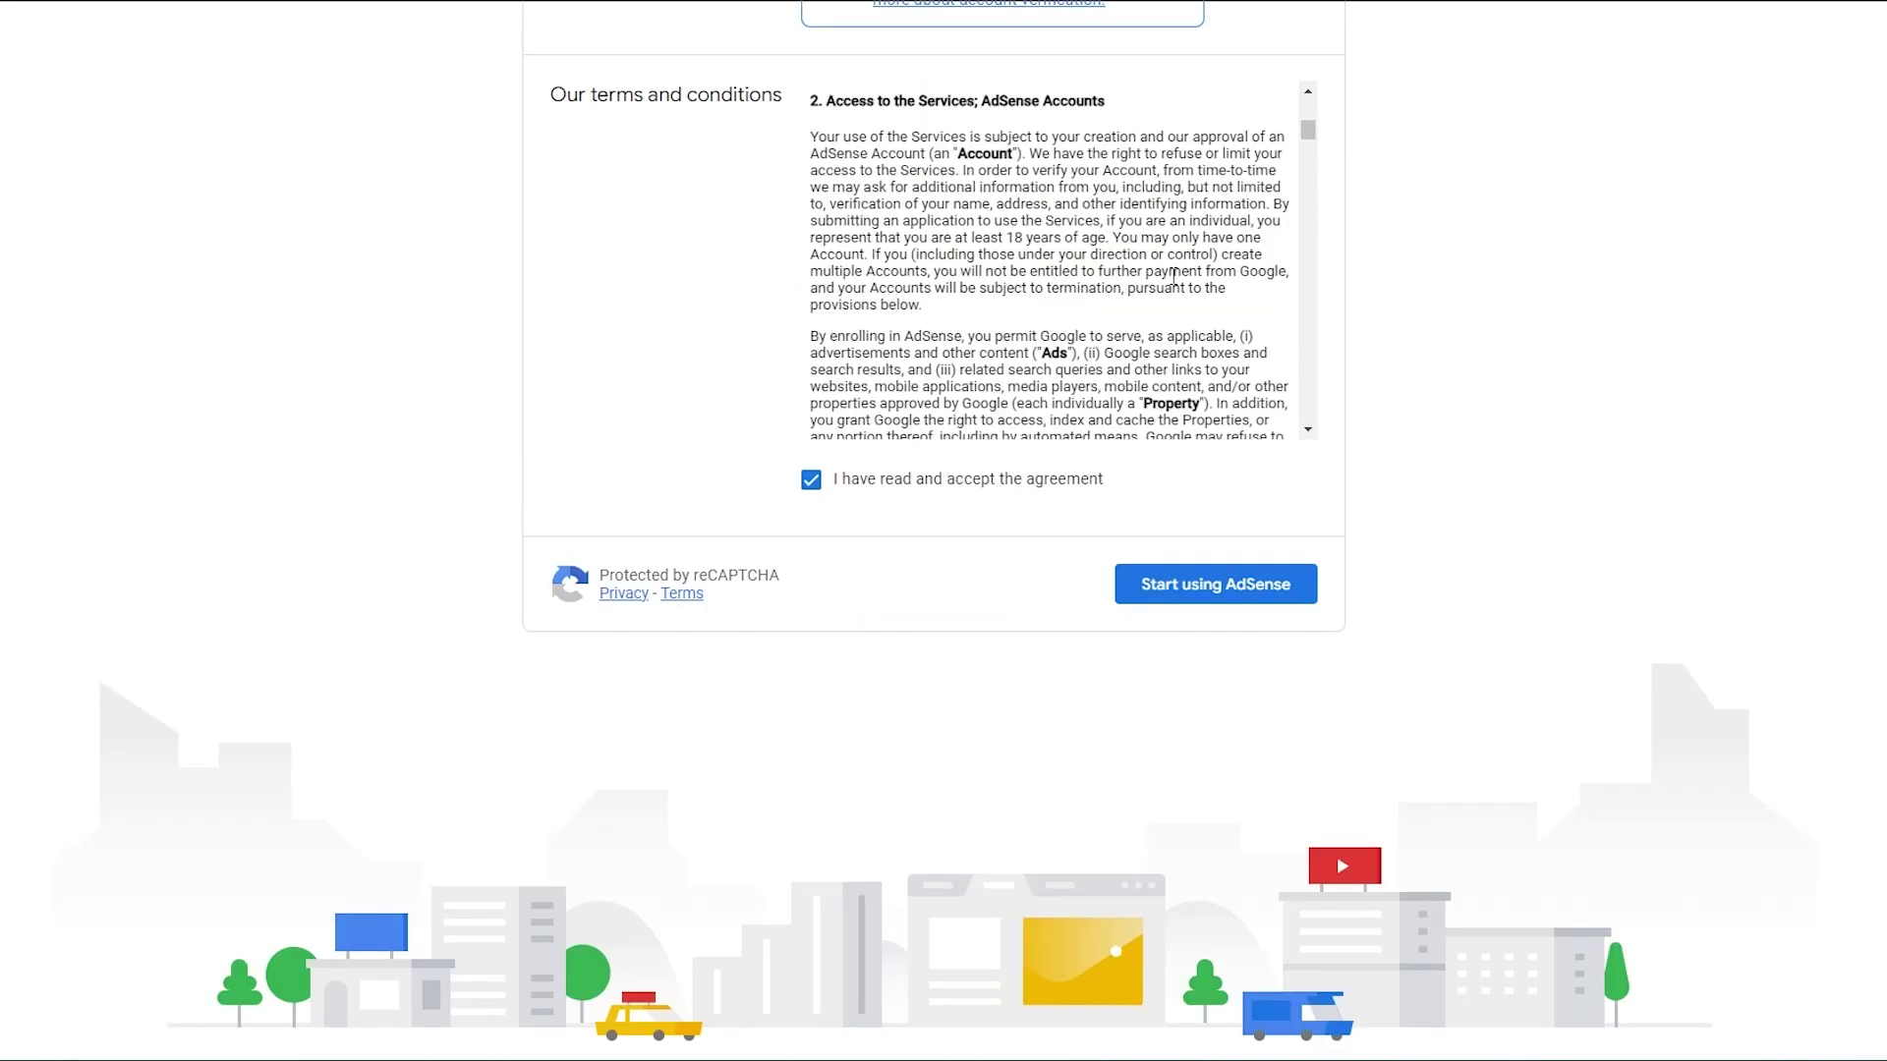
scroll(1160, 278, down, 6)
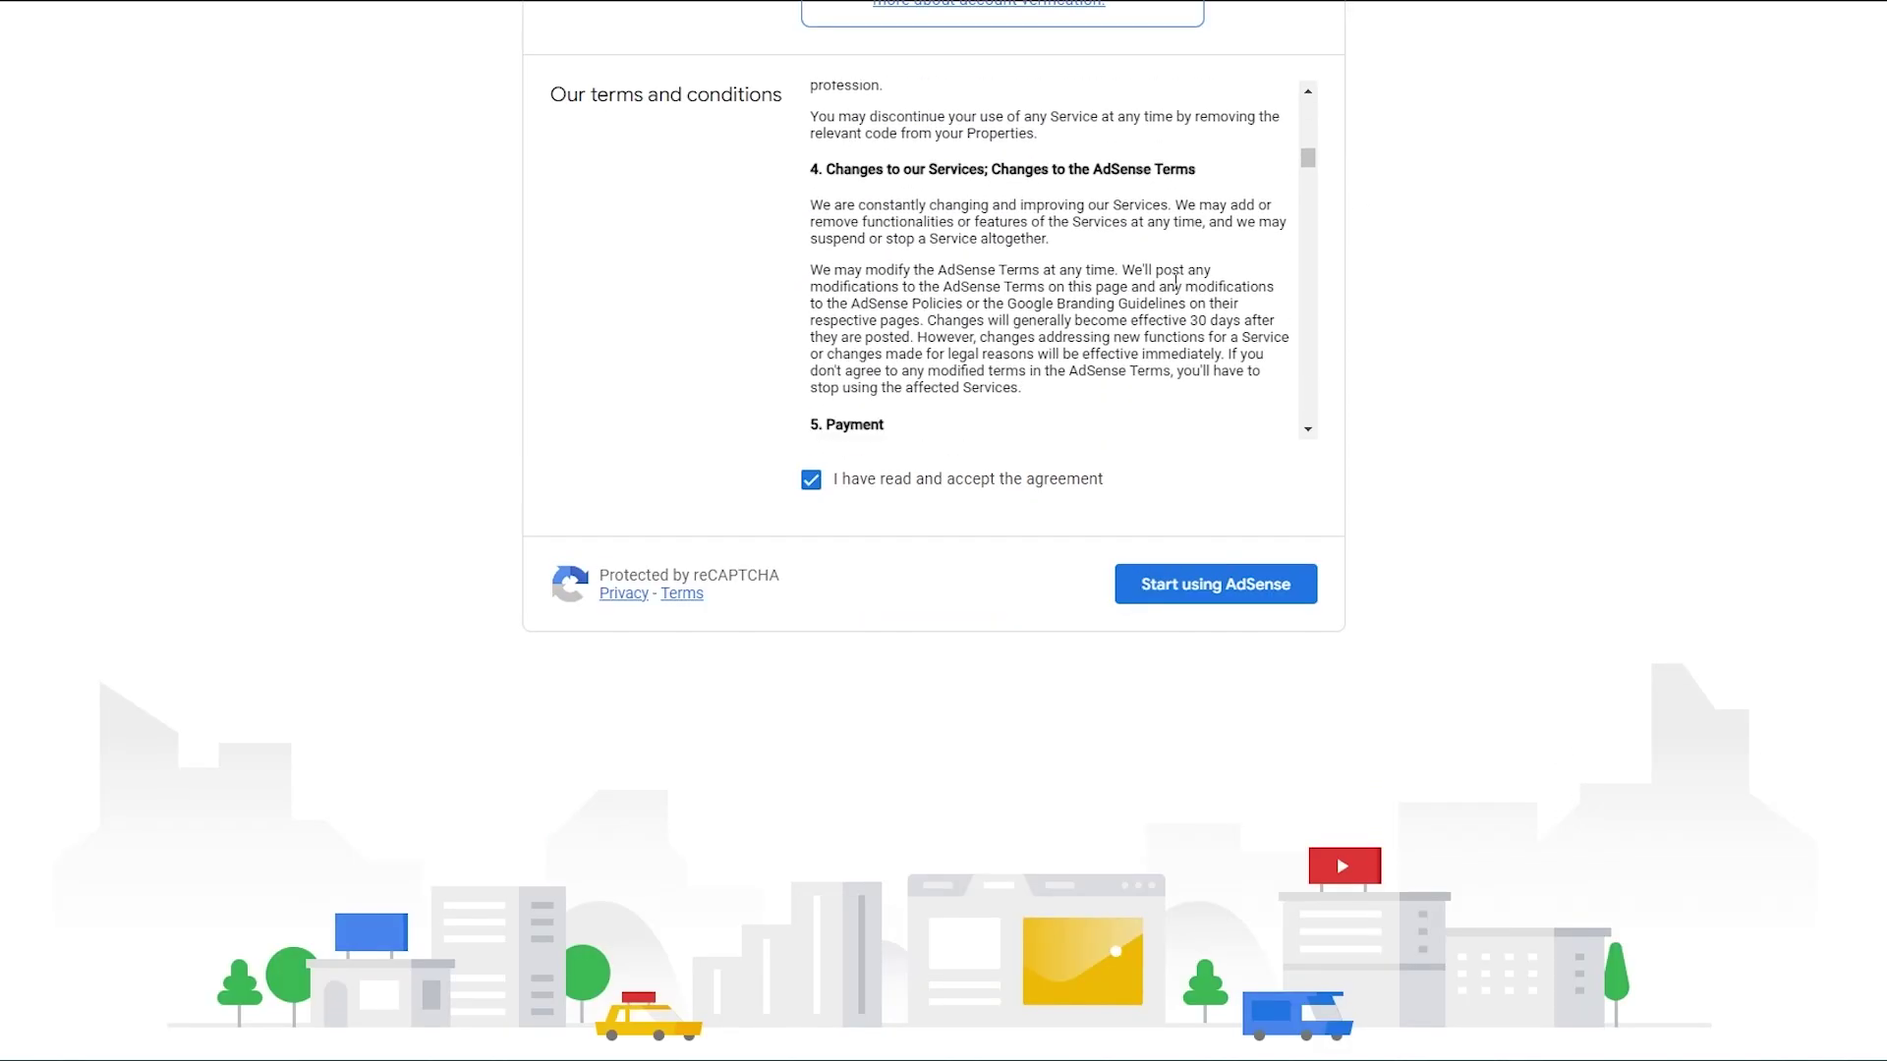
click(1234, 609)
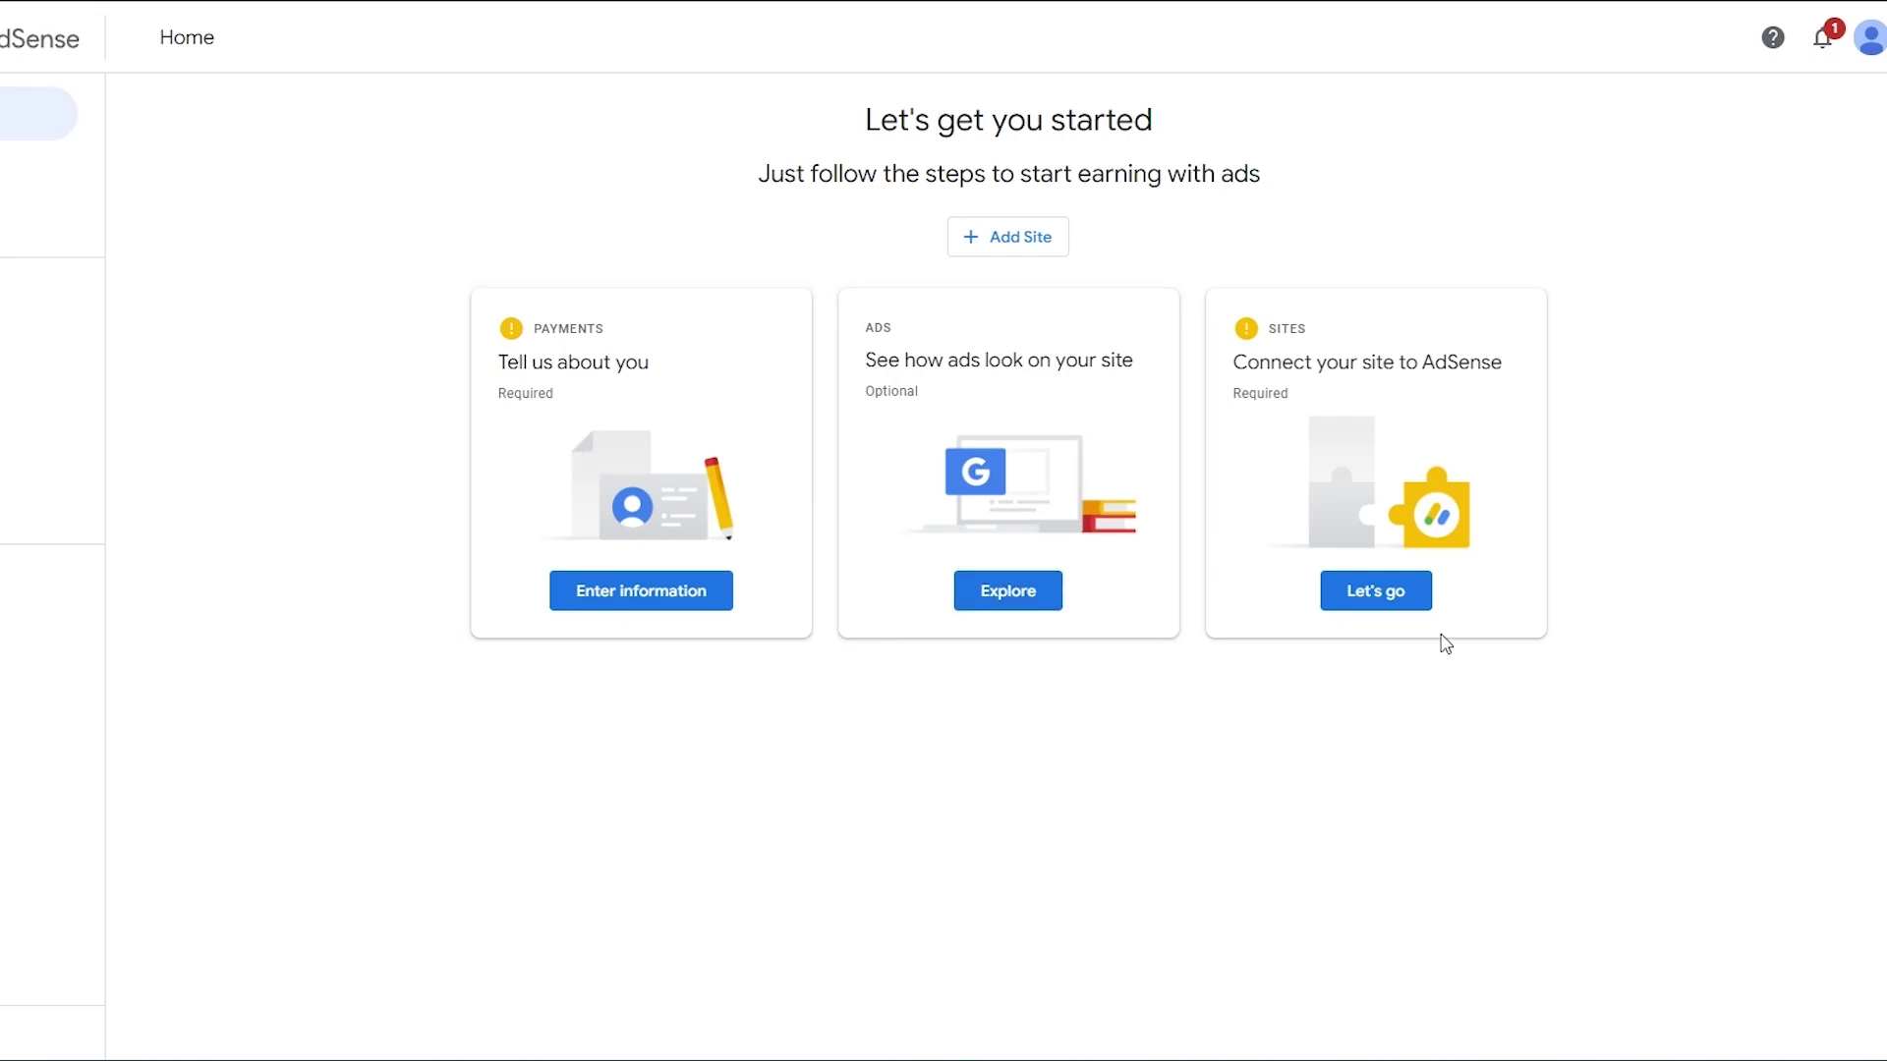
Add the site dev-osmhash.pantheonsite.io by pasting its URL and saving.
click(1337, 601)
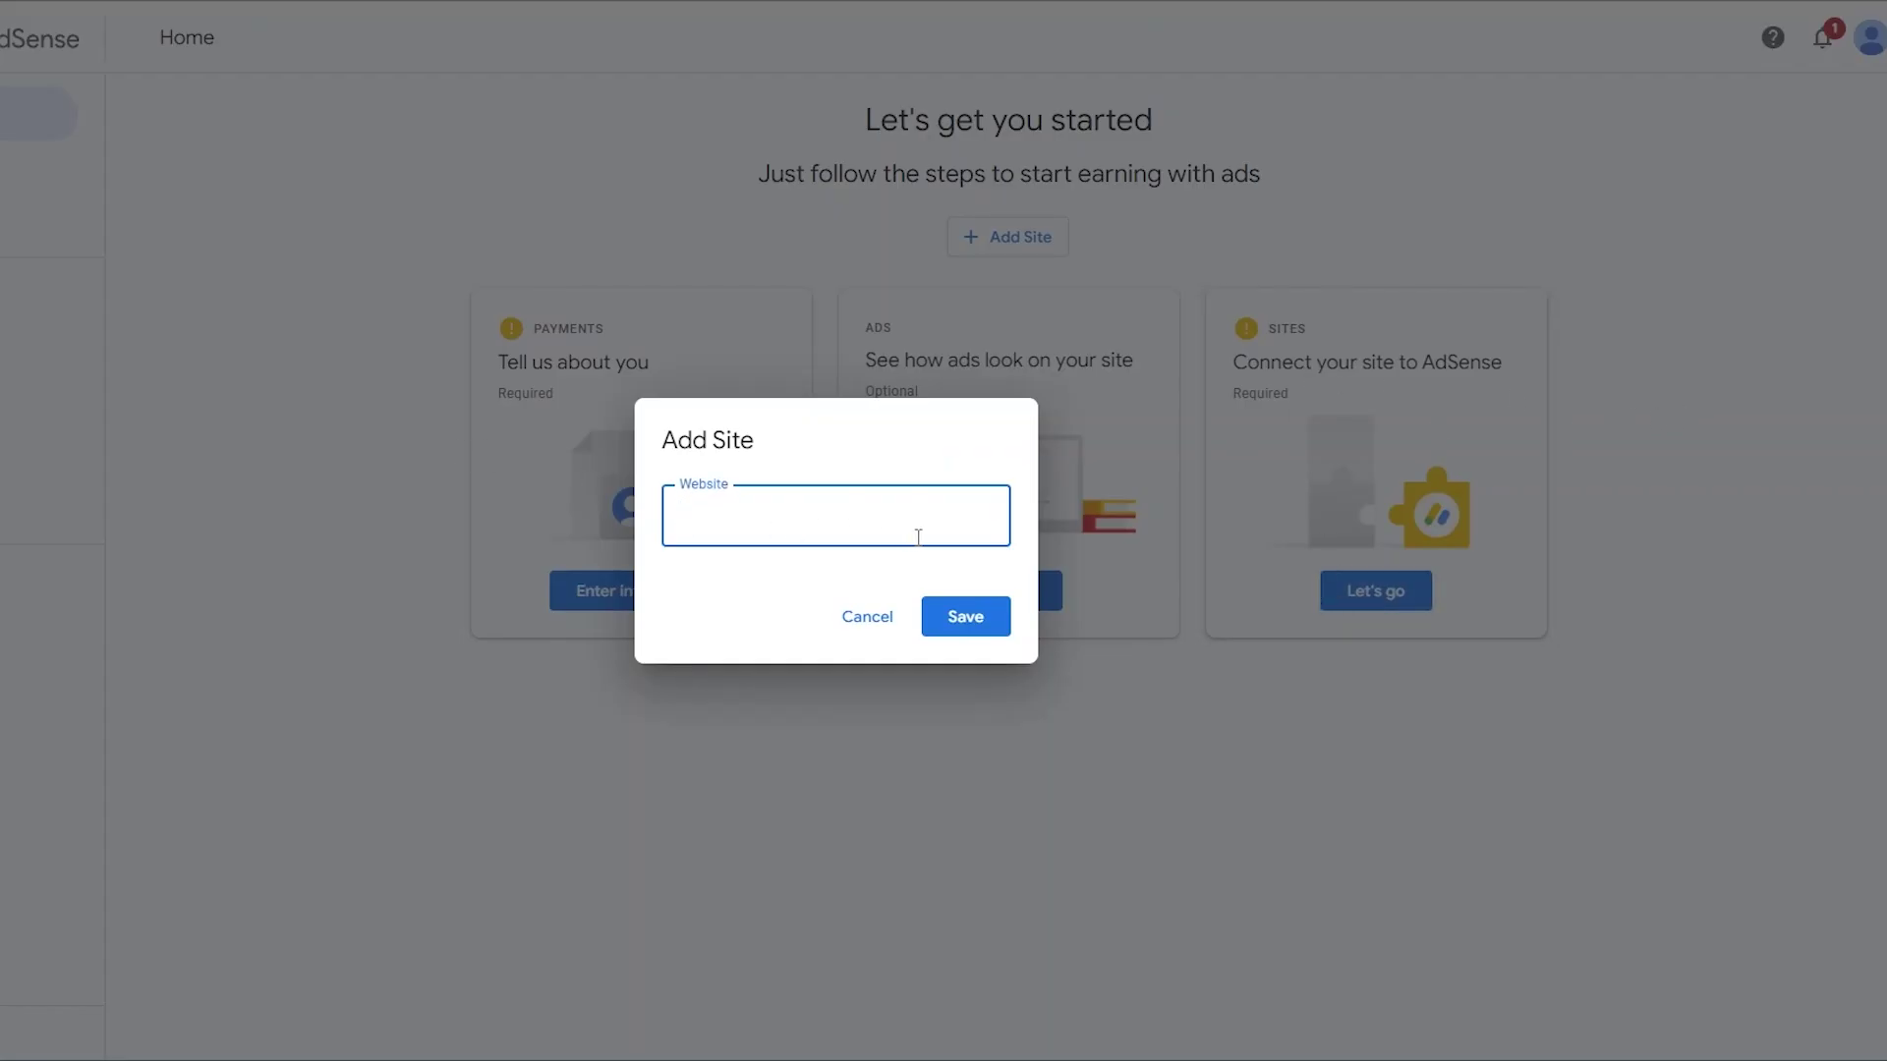
text(https://dev-osmhash.pantheonsite.io/)
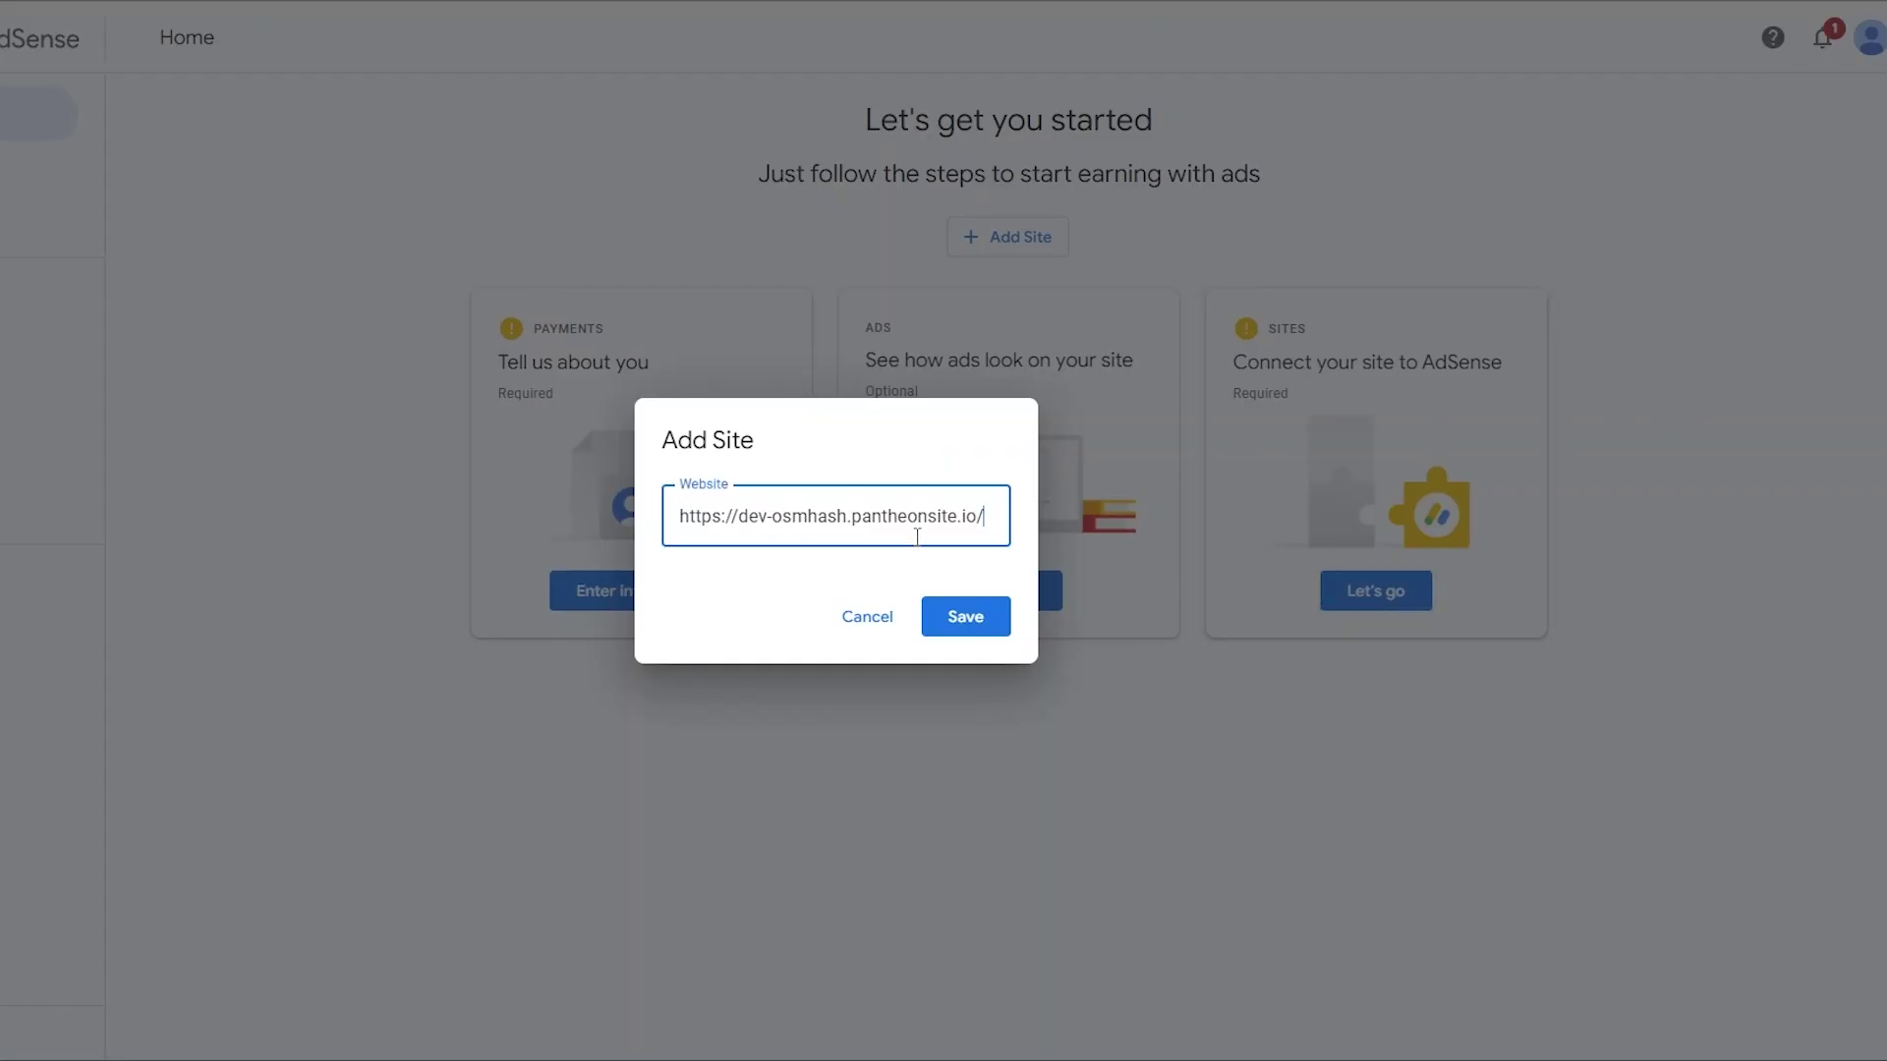
click(1000, 619)
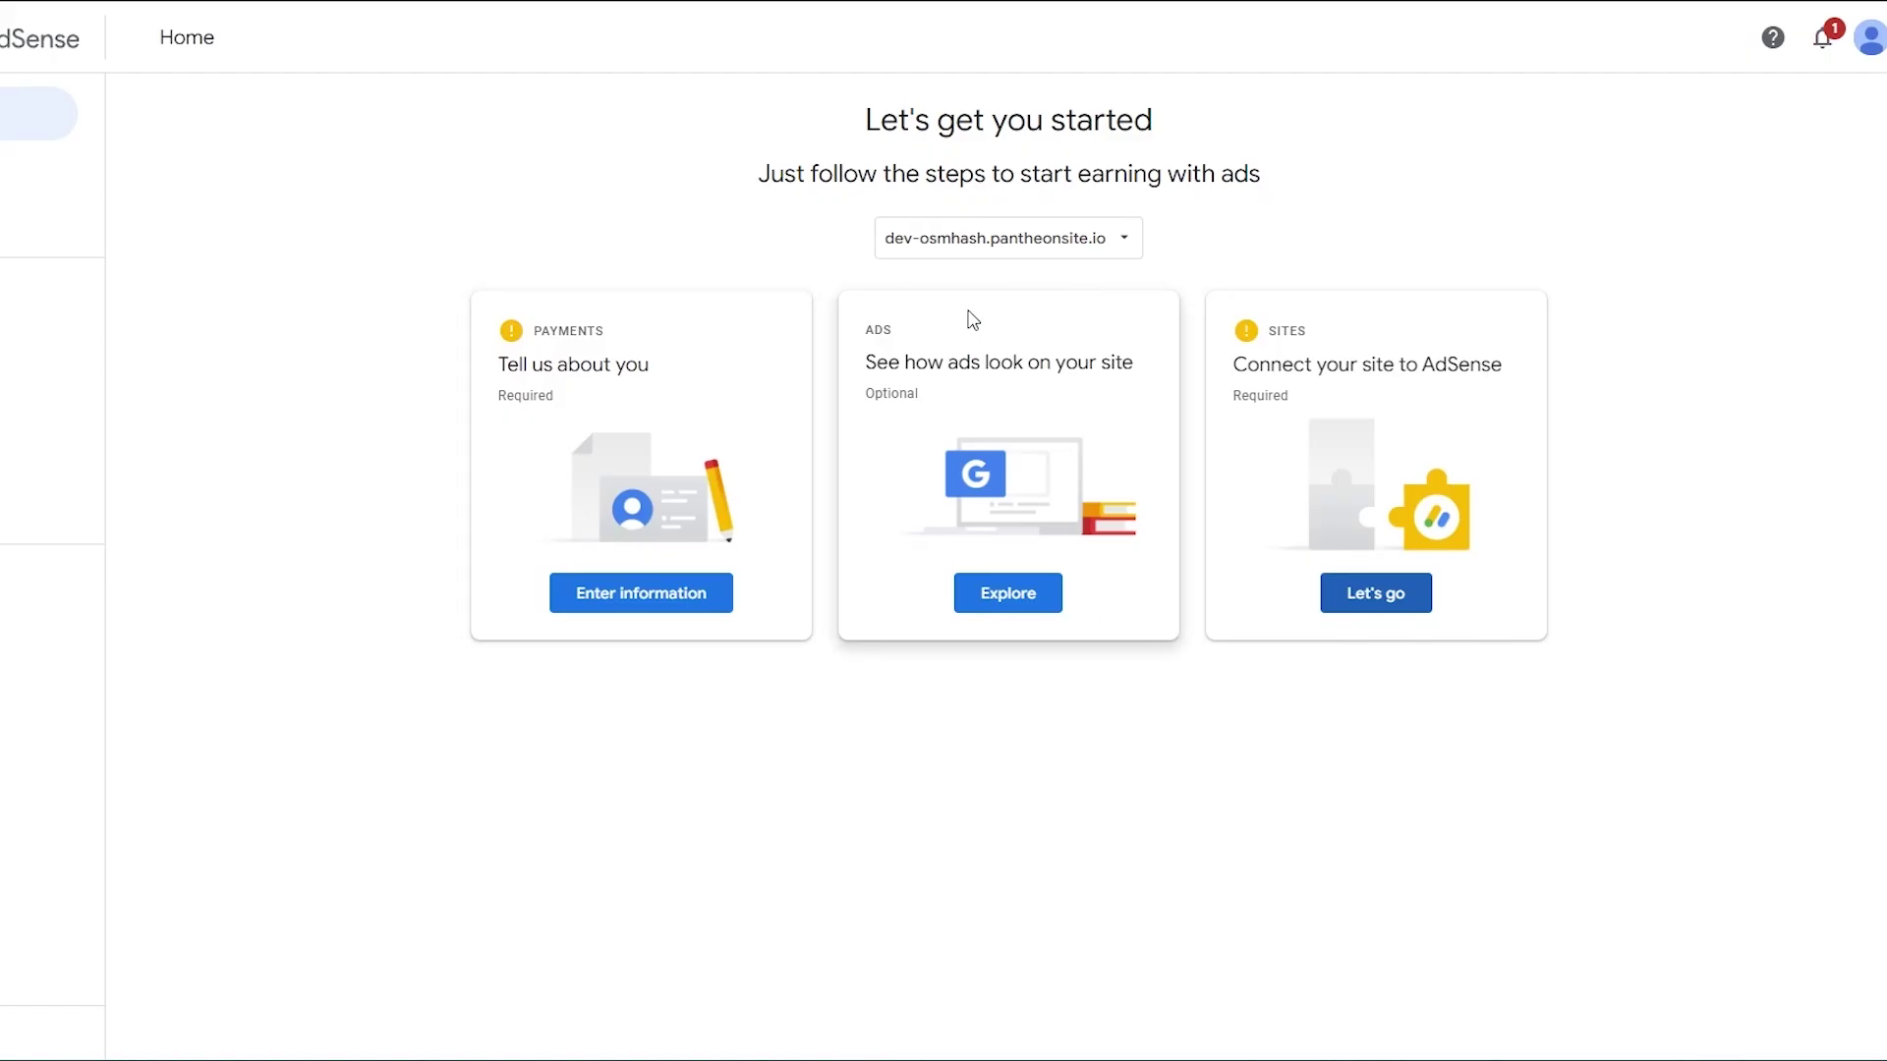
Fill in and submit the payments customer information form.
click(655, 623)
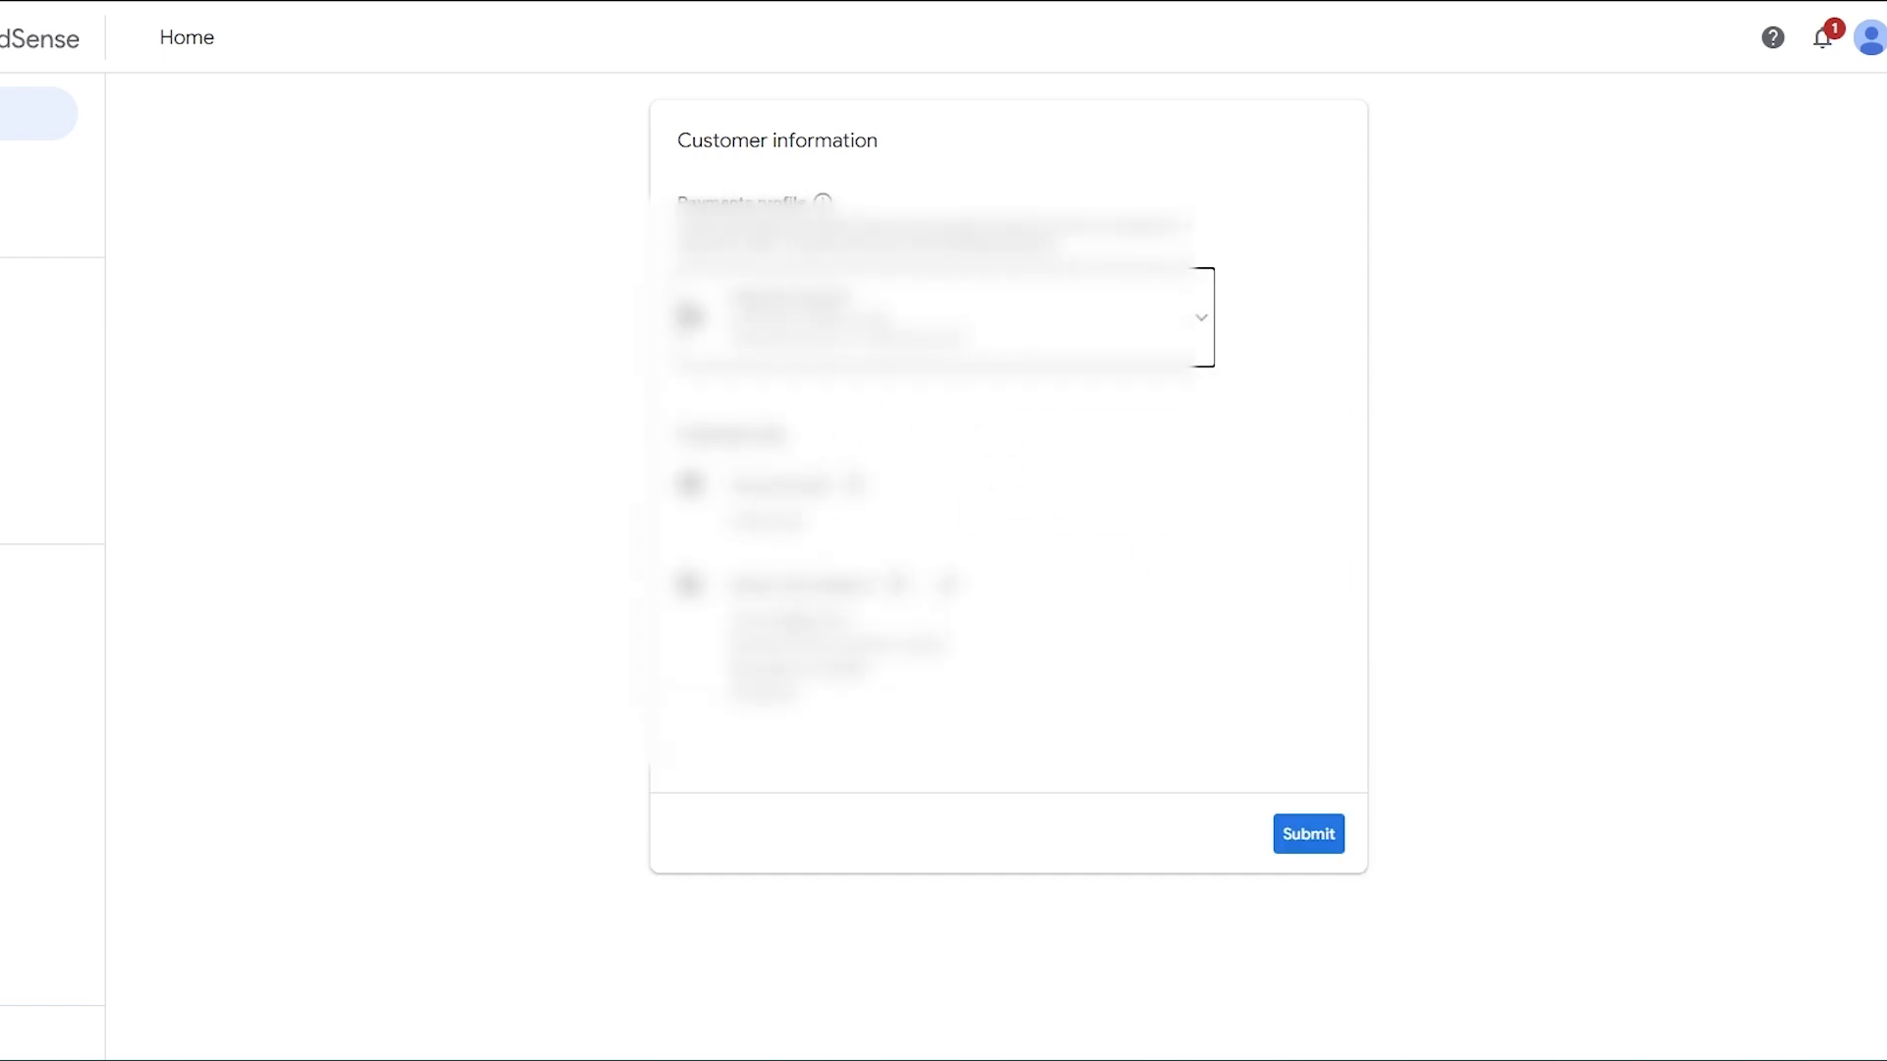
scroll(1007, 891, down, 3)
click(1307, 993)
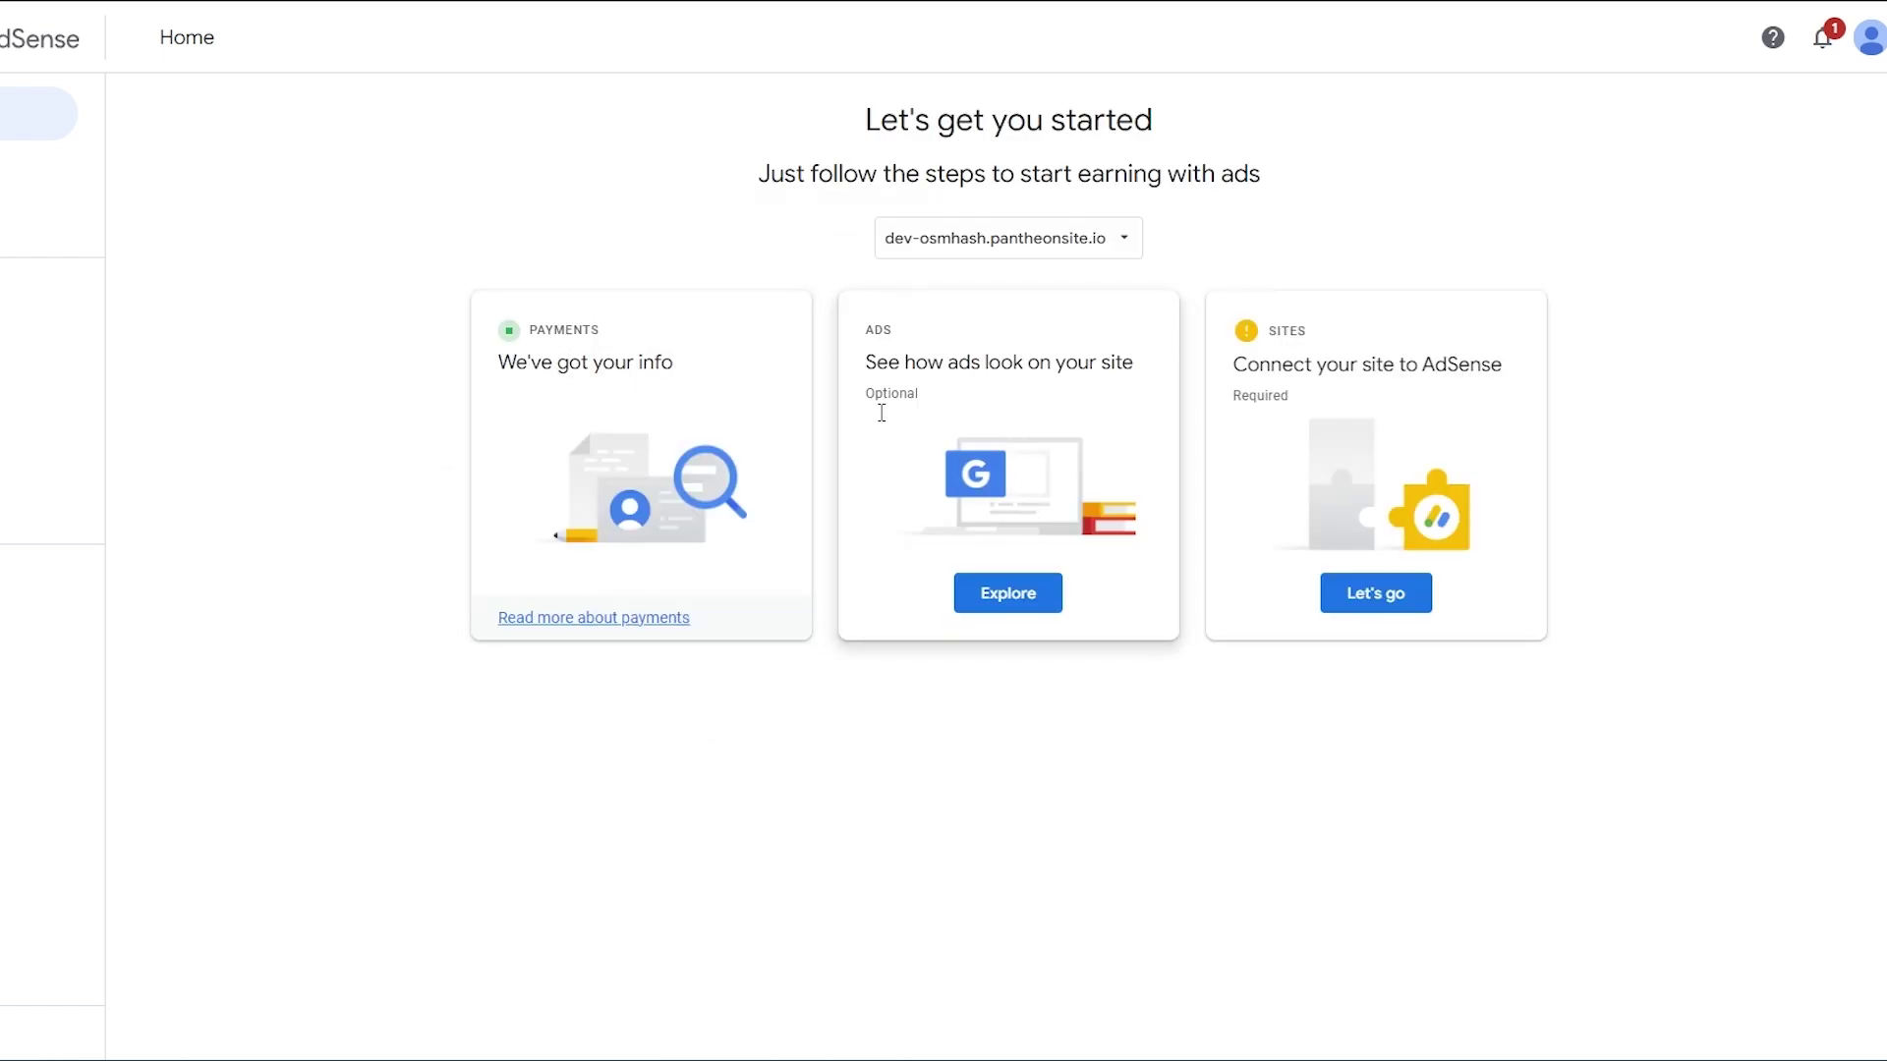
Preview the site's ads and dismiss the intent-driven formats tip.
click(1012, 594)
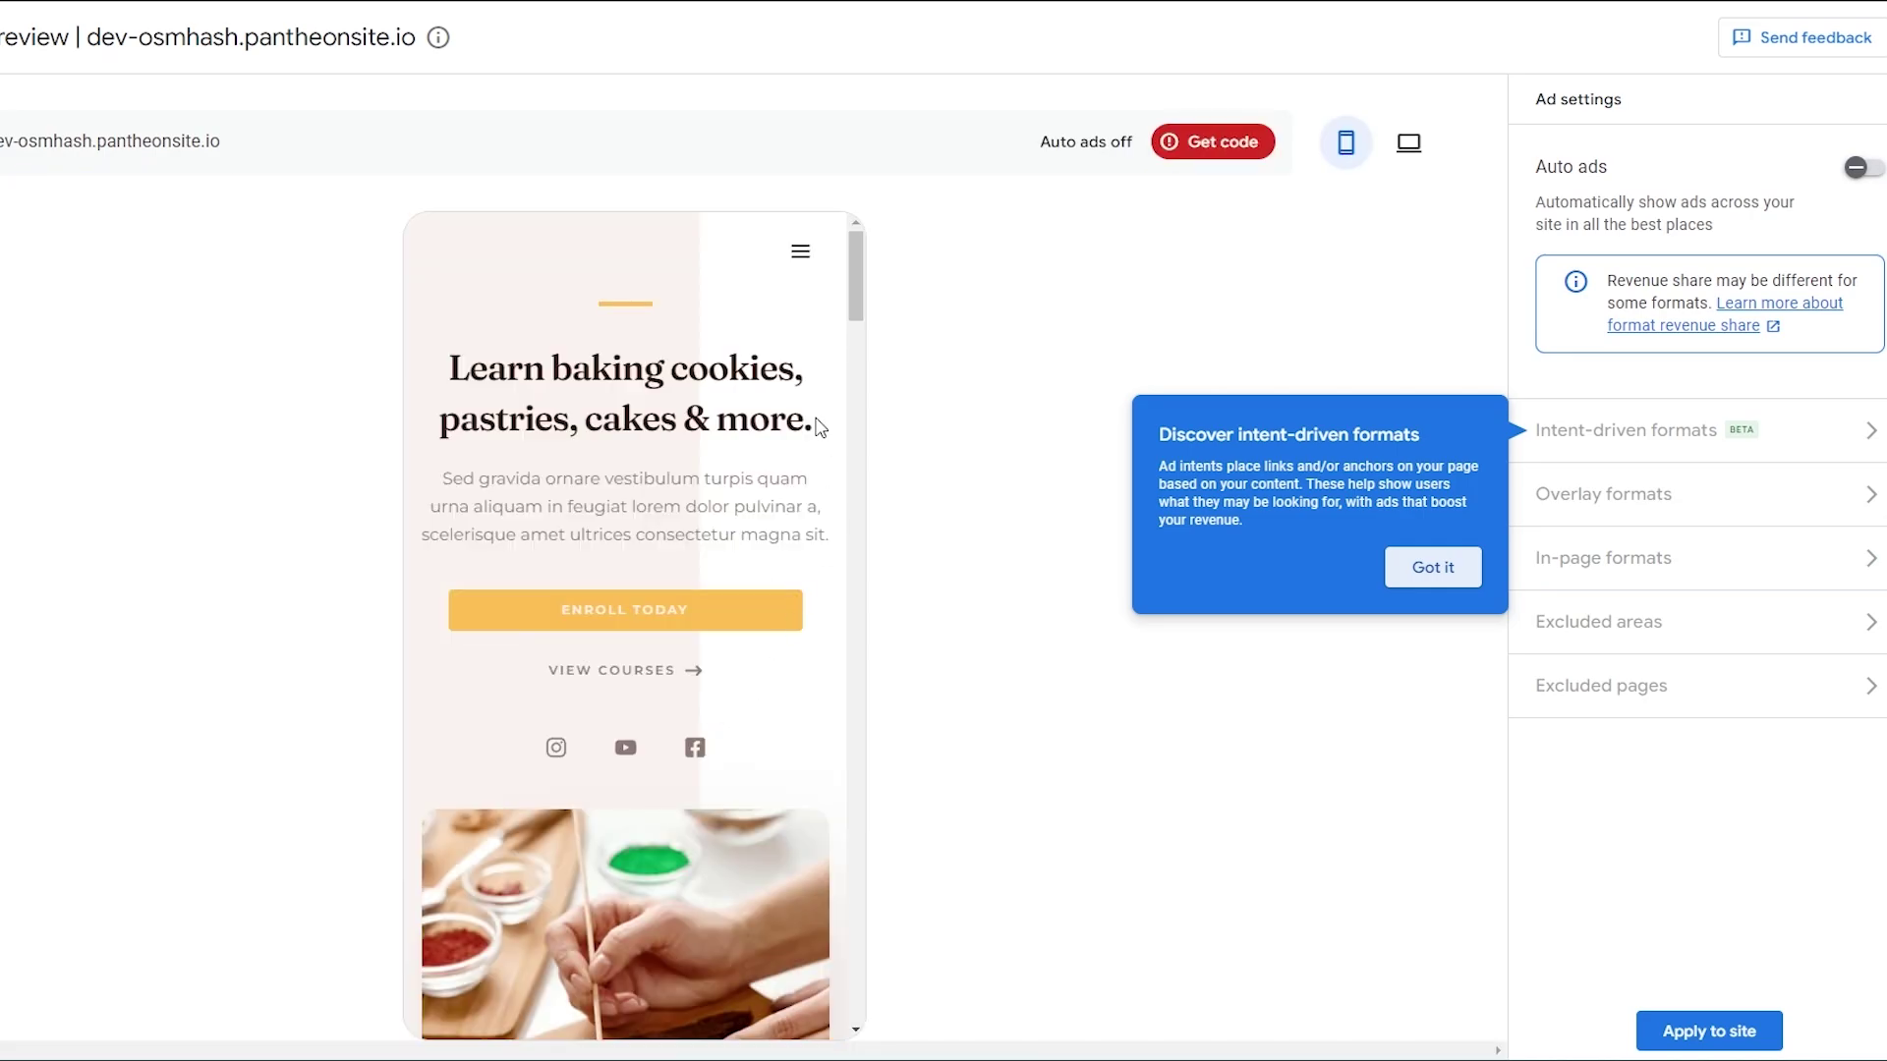
click(876, 423)
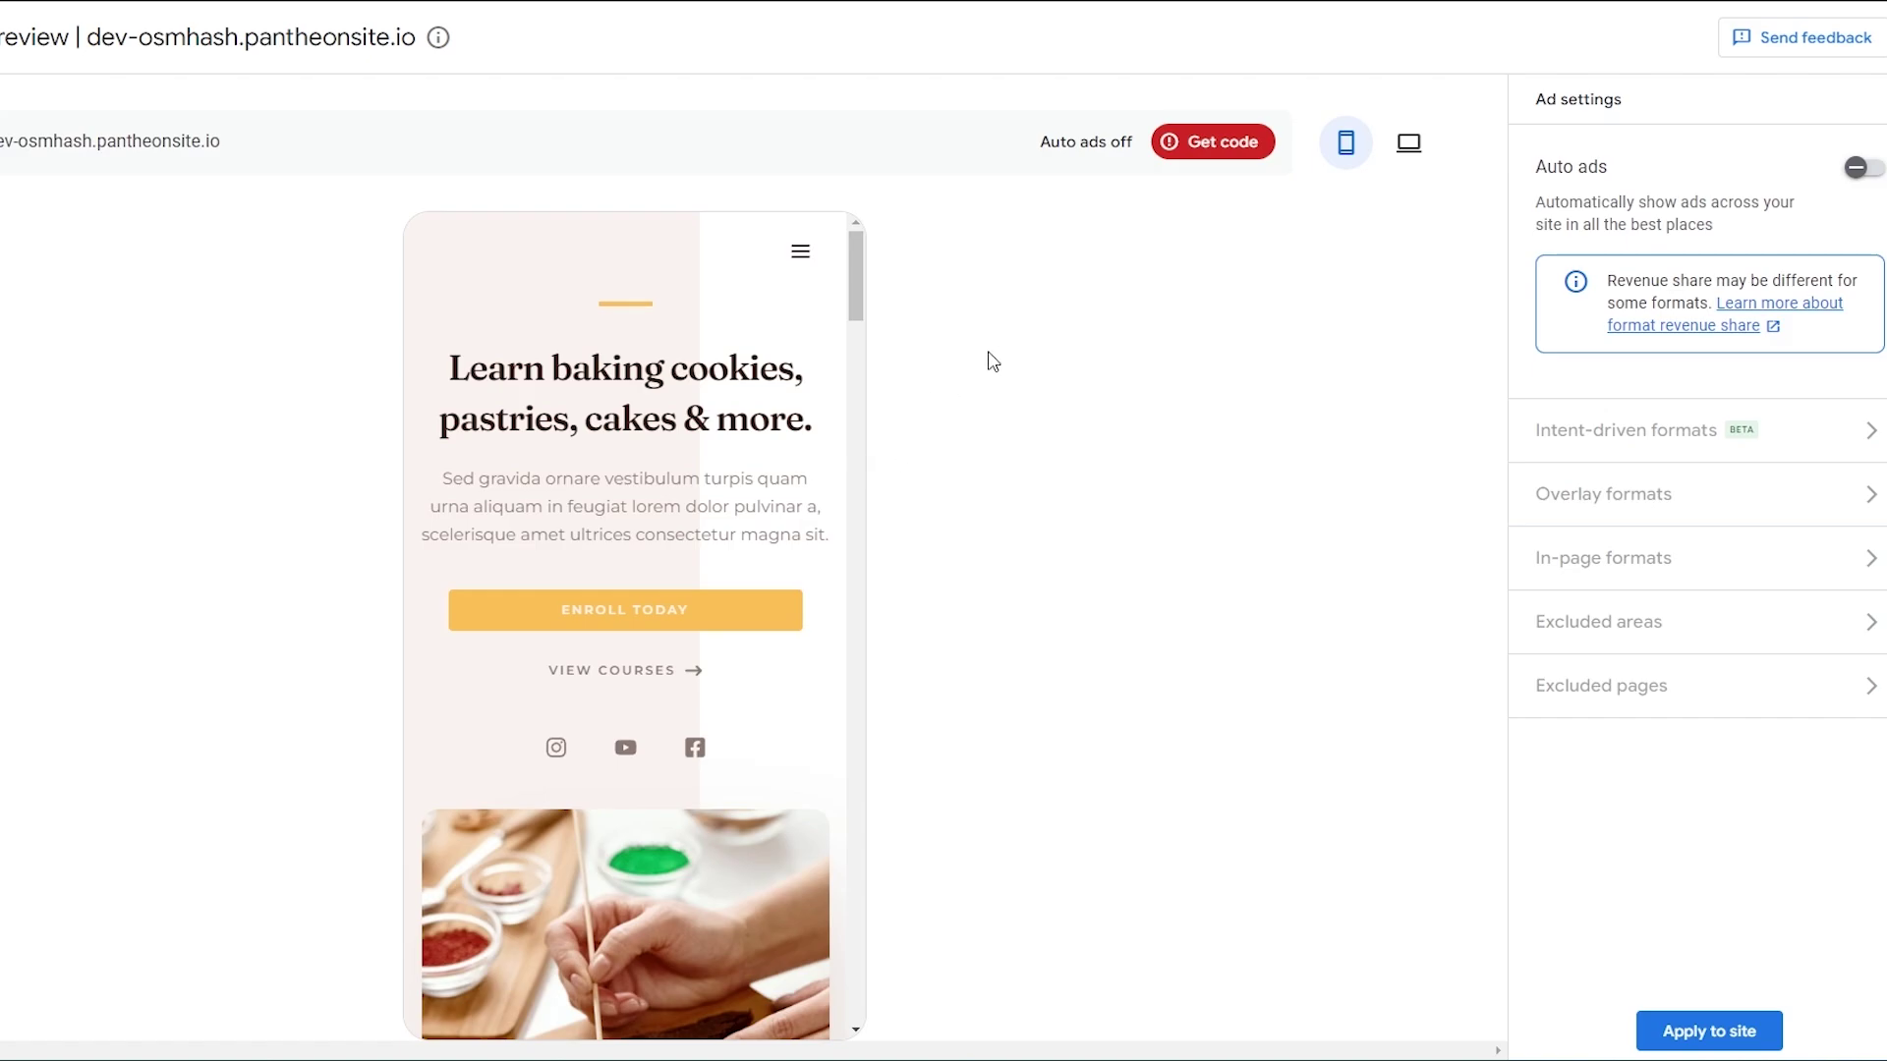
scroll(774, 547, down, 15)
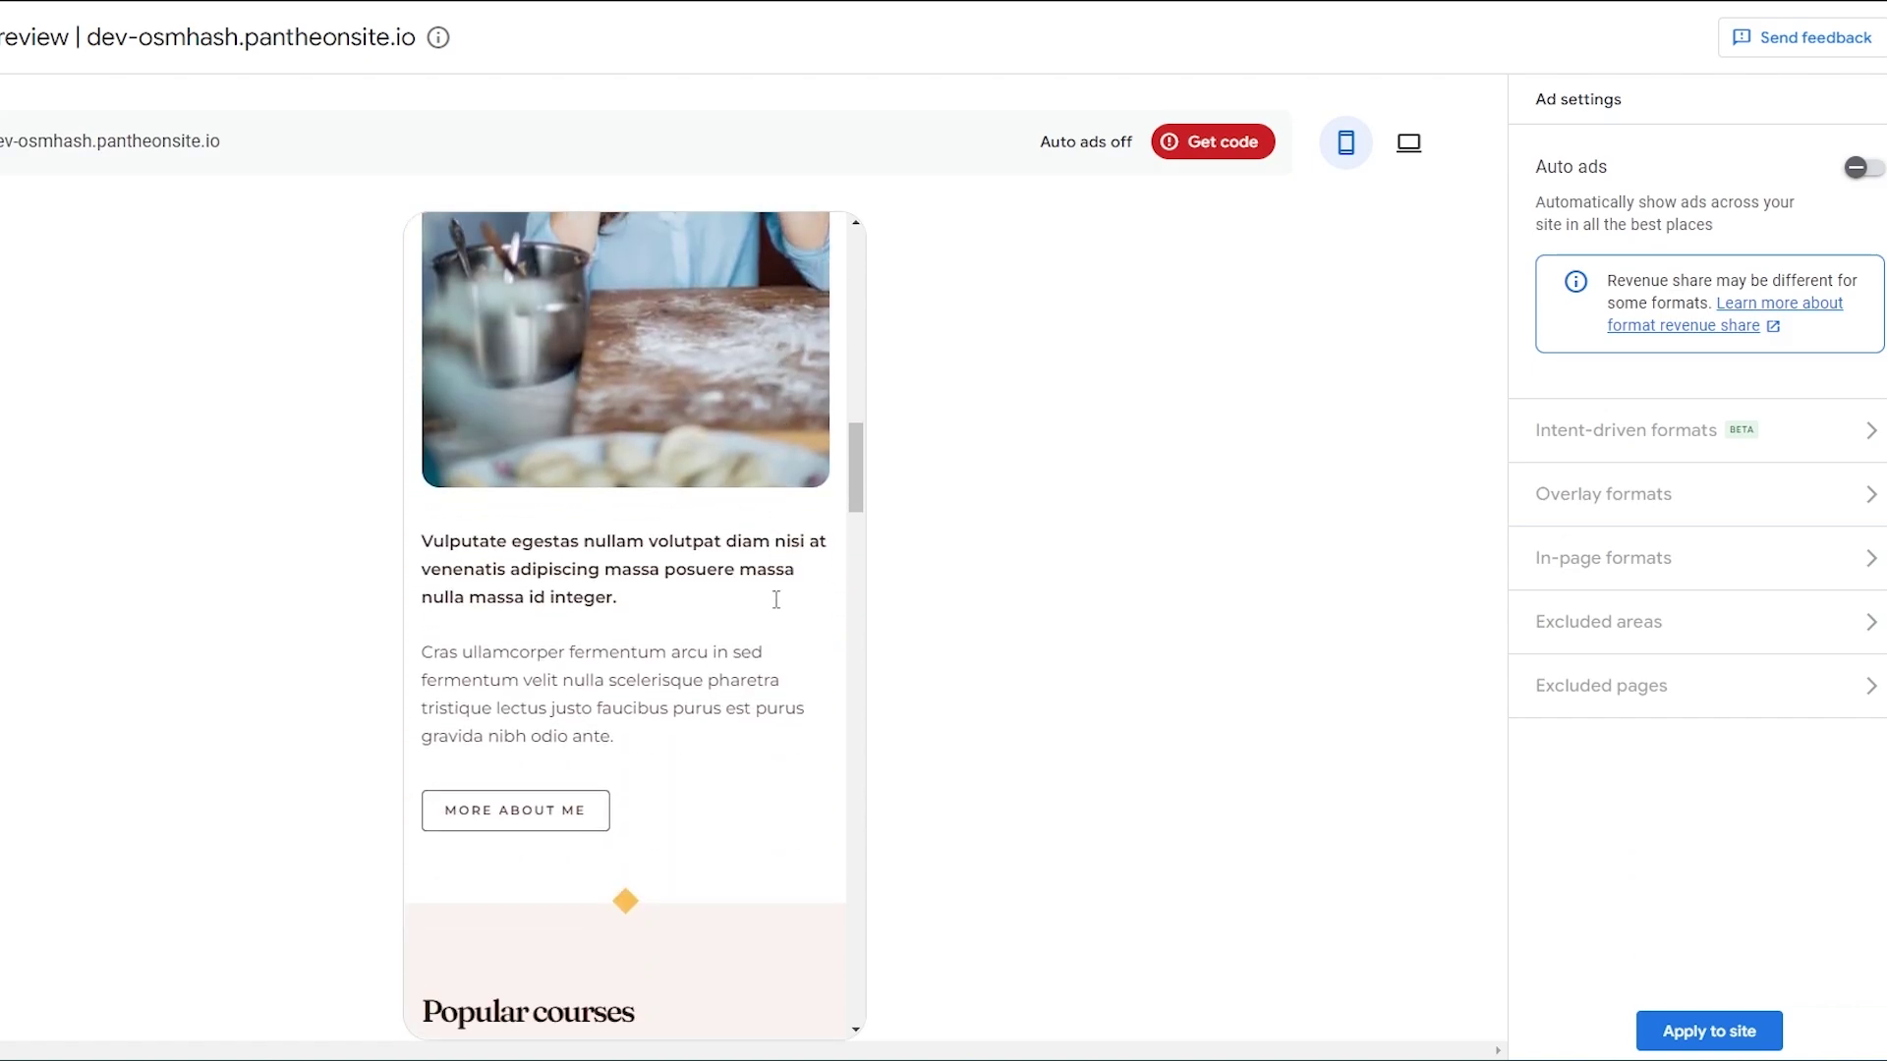
scroll(774, 599, down, 15)
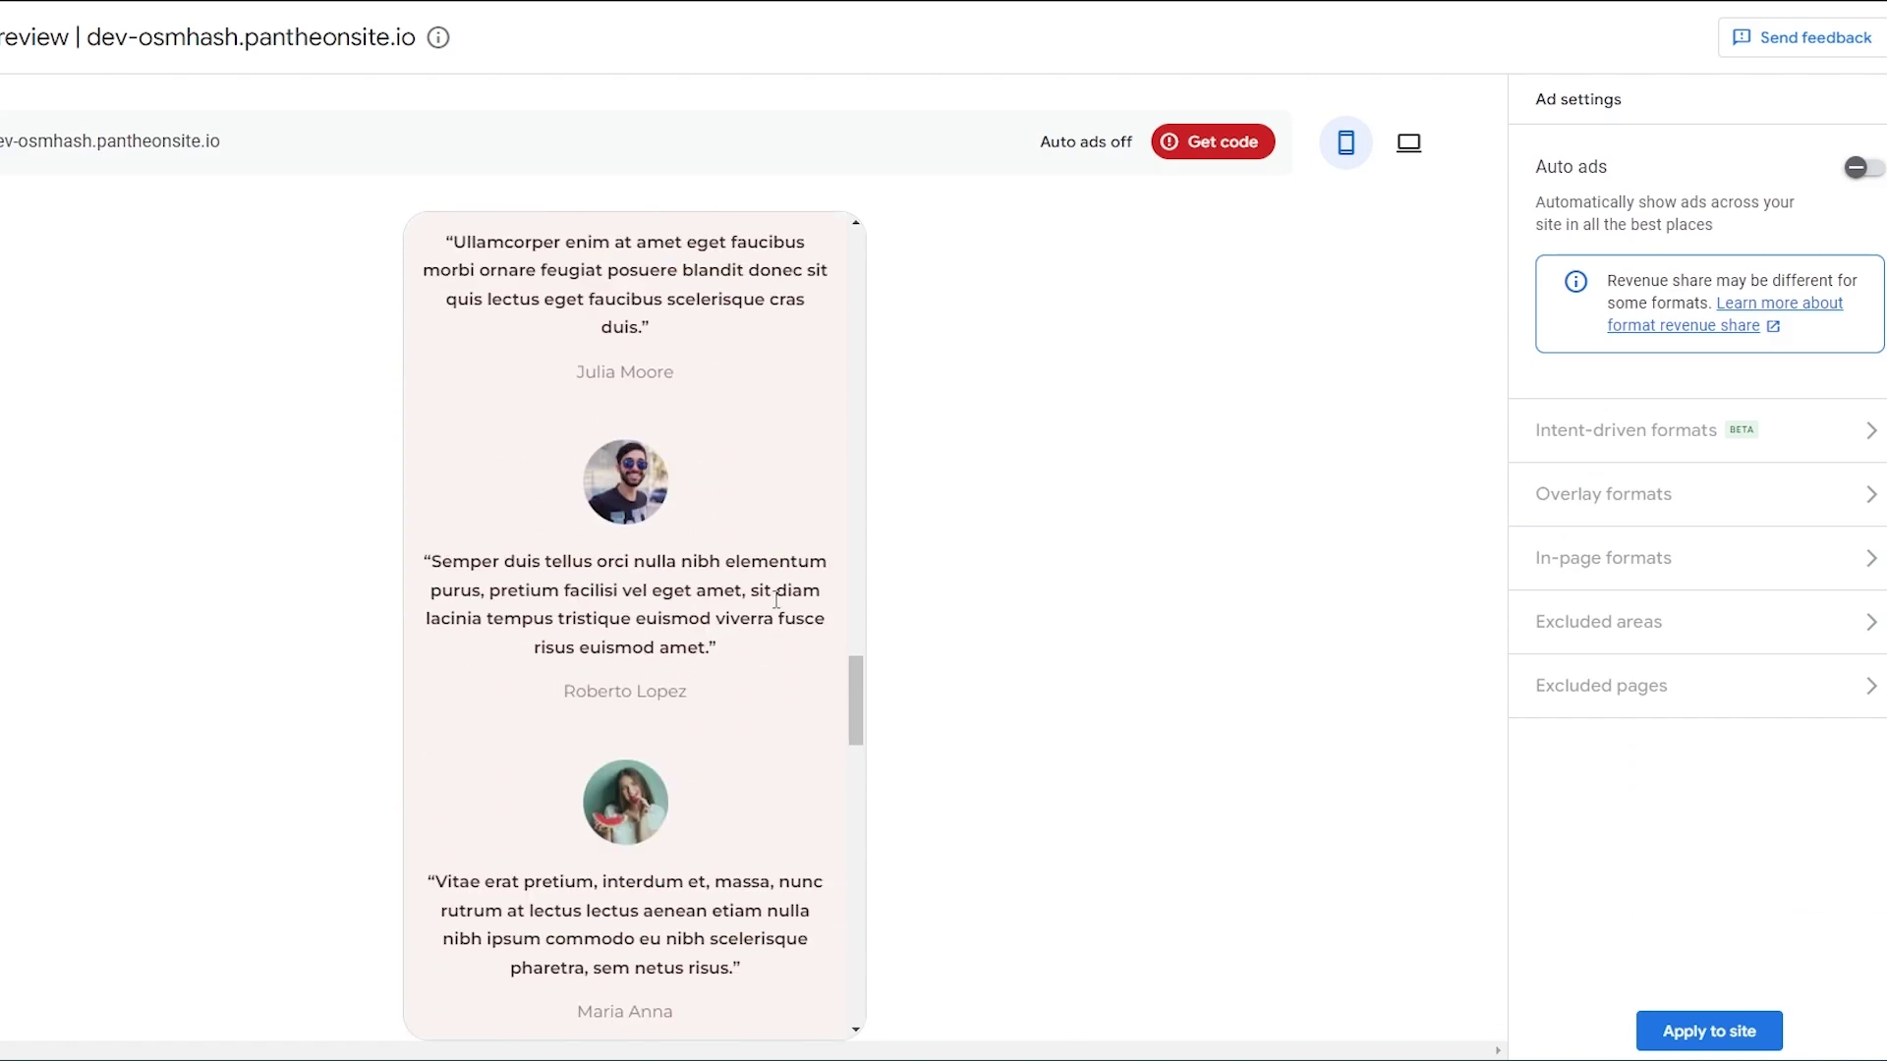
scroll(777, 602, up, 20)
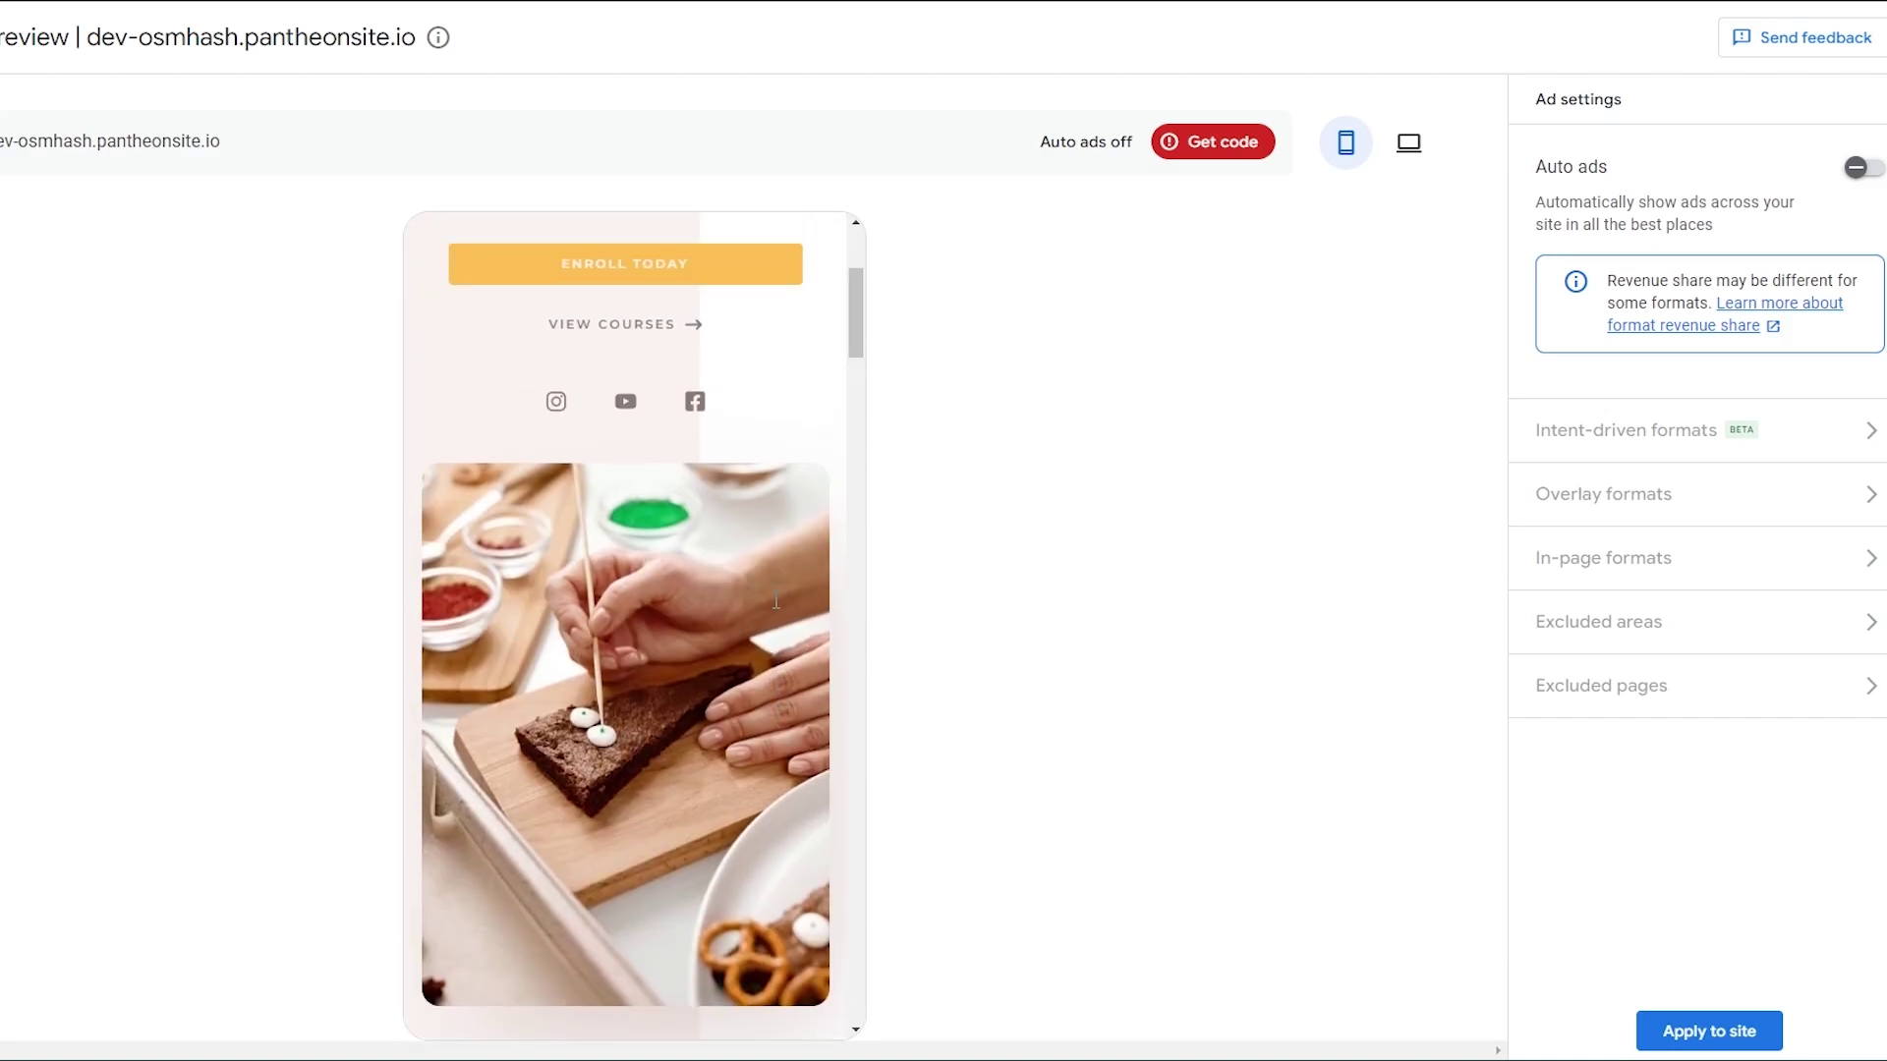
scroll(777, 602, up, 5)
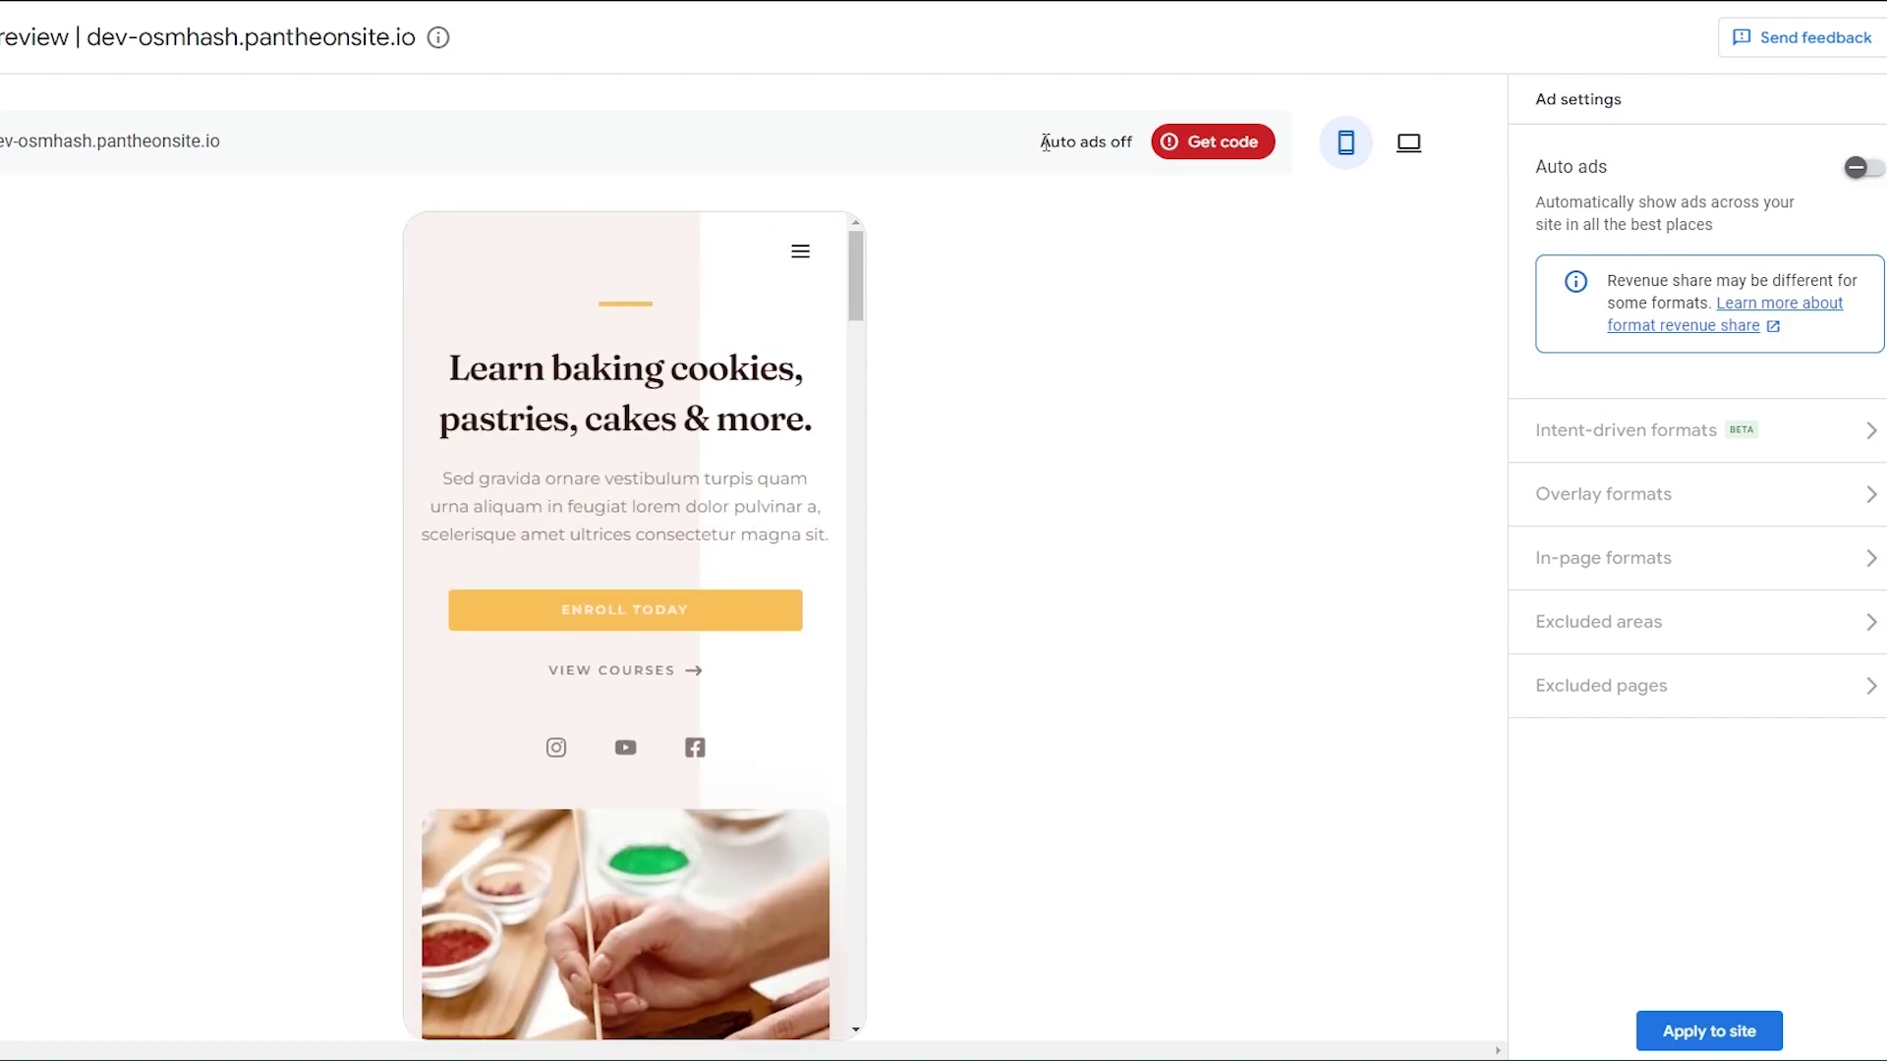
Bring up the auto-ads code snippet for the site's <head> section.
drag(1045, 142, 1129, 143)
click(1167, 218)
click(1226, 148)
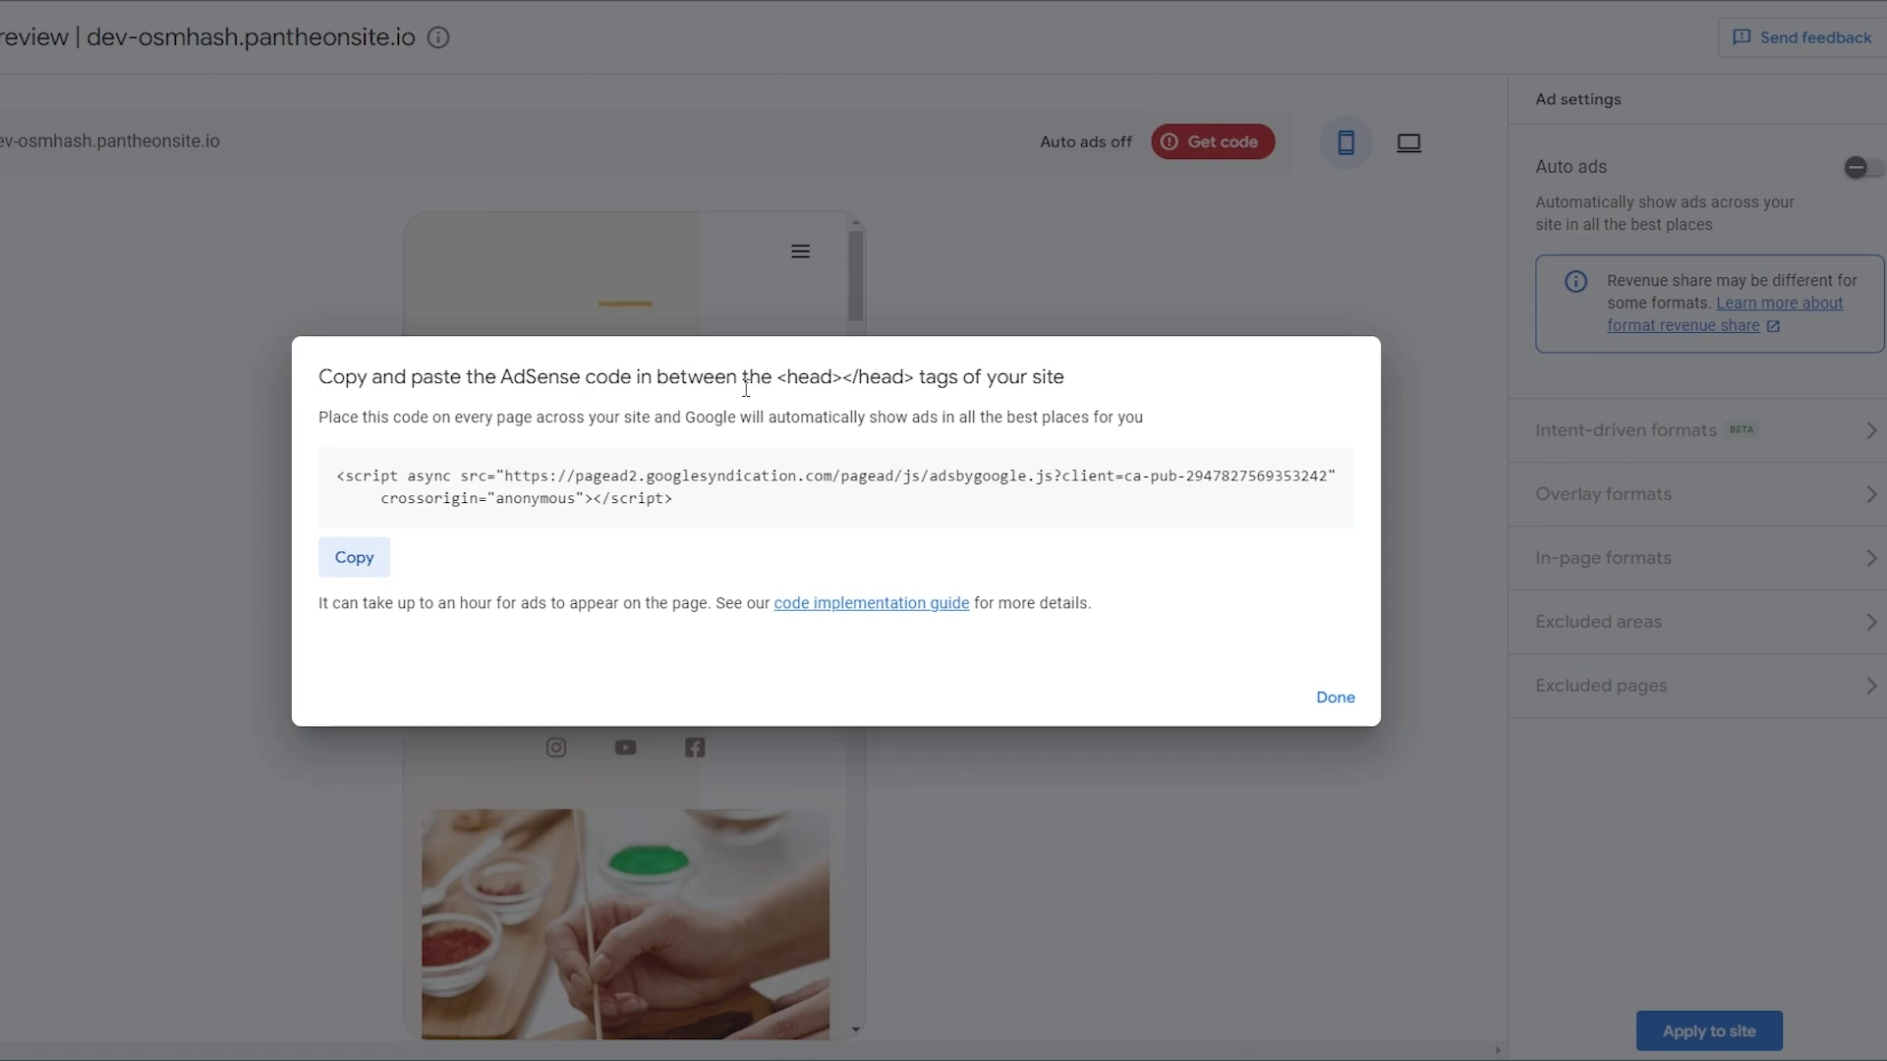
Copy the AdSense code snippet and close the code window.
drag(774, 388, 1073, 385)
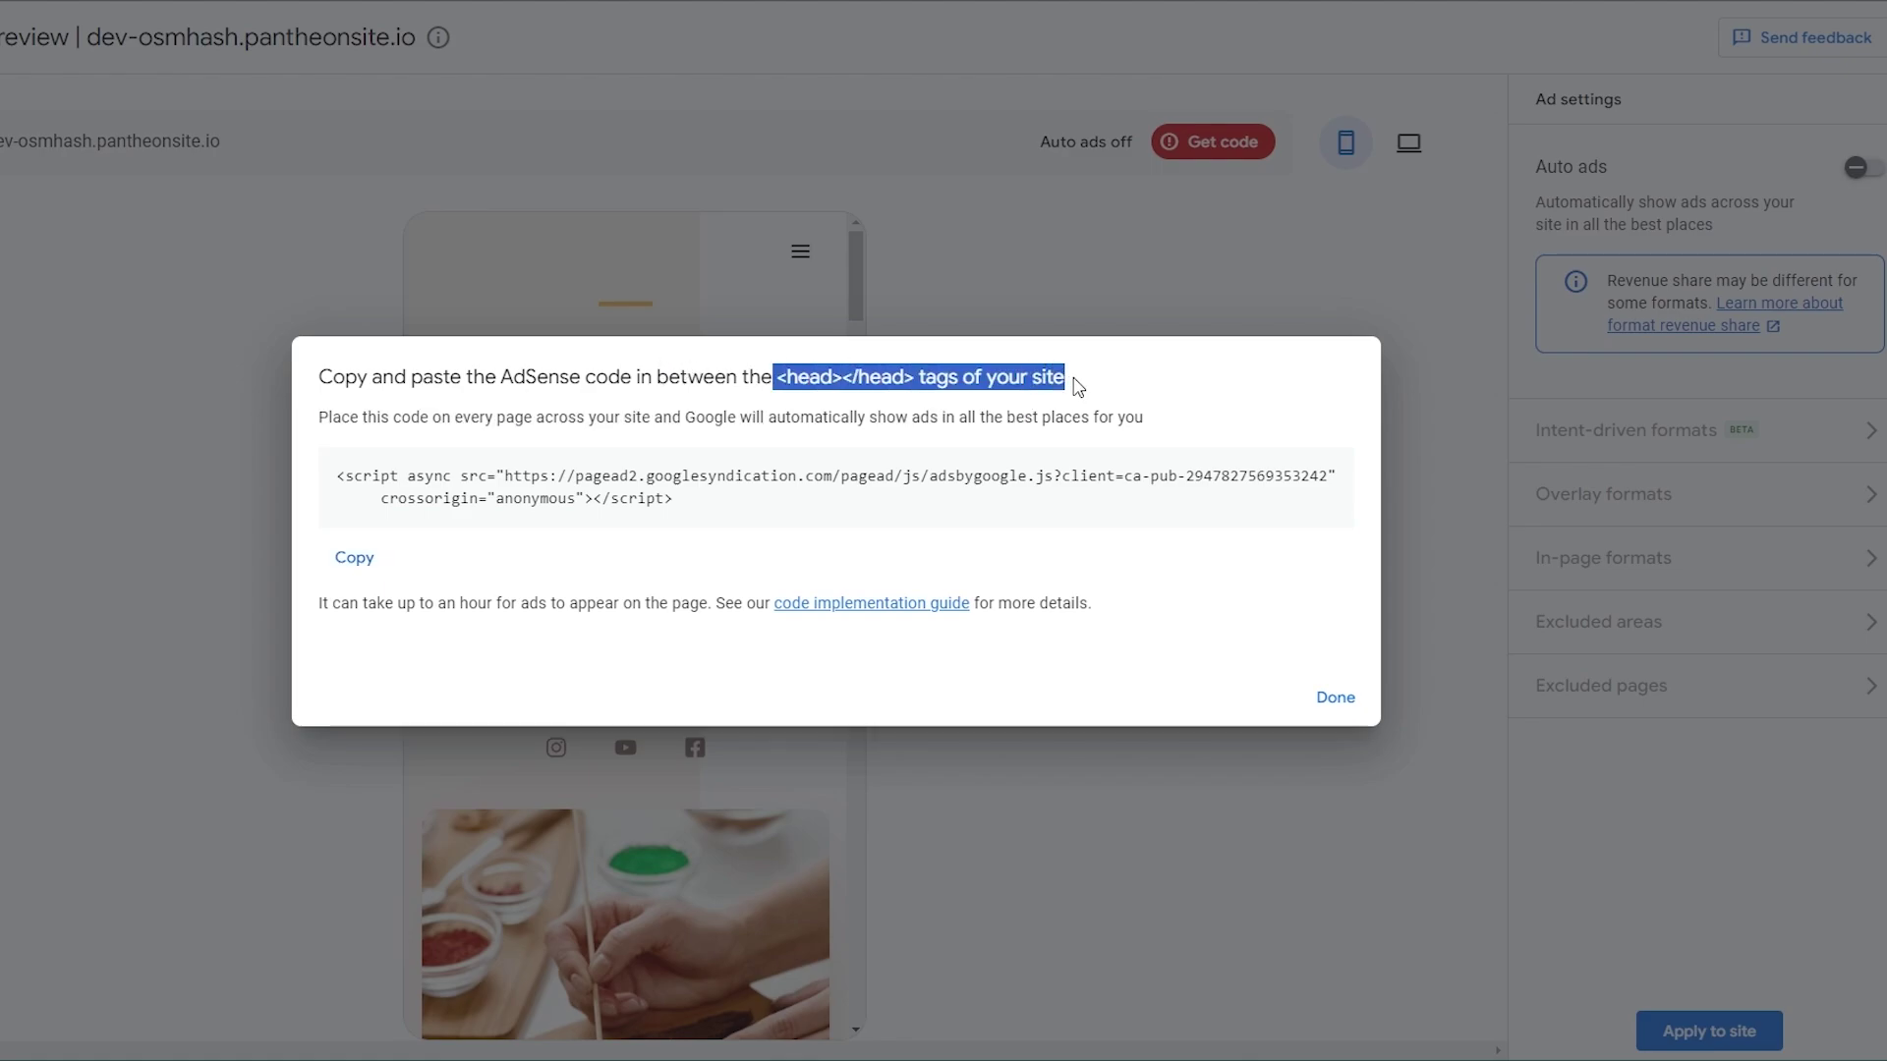
click(356, 557)
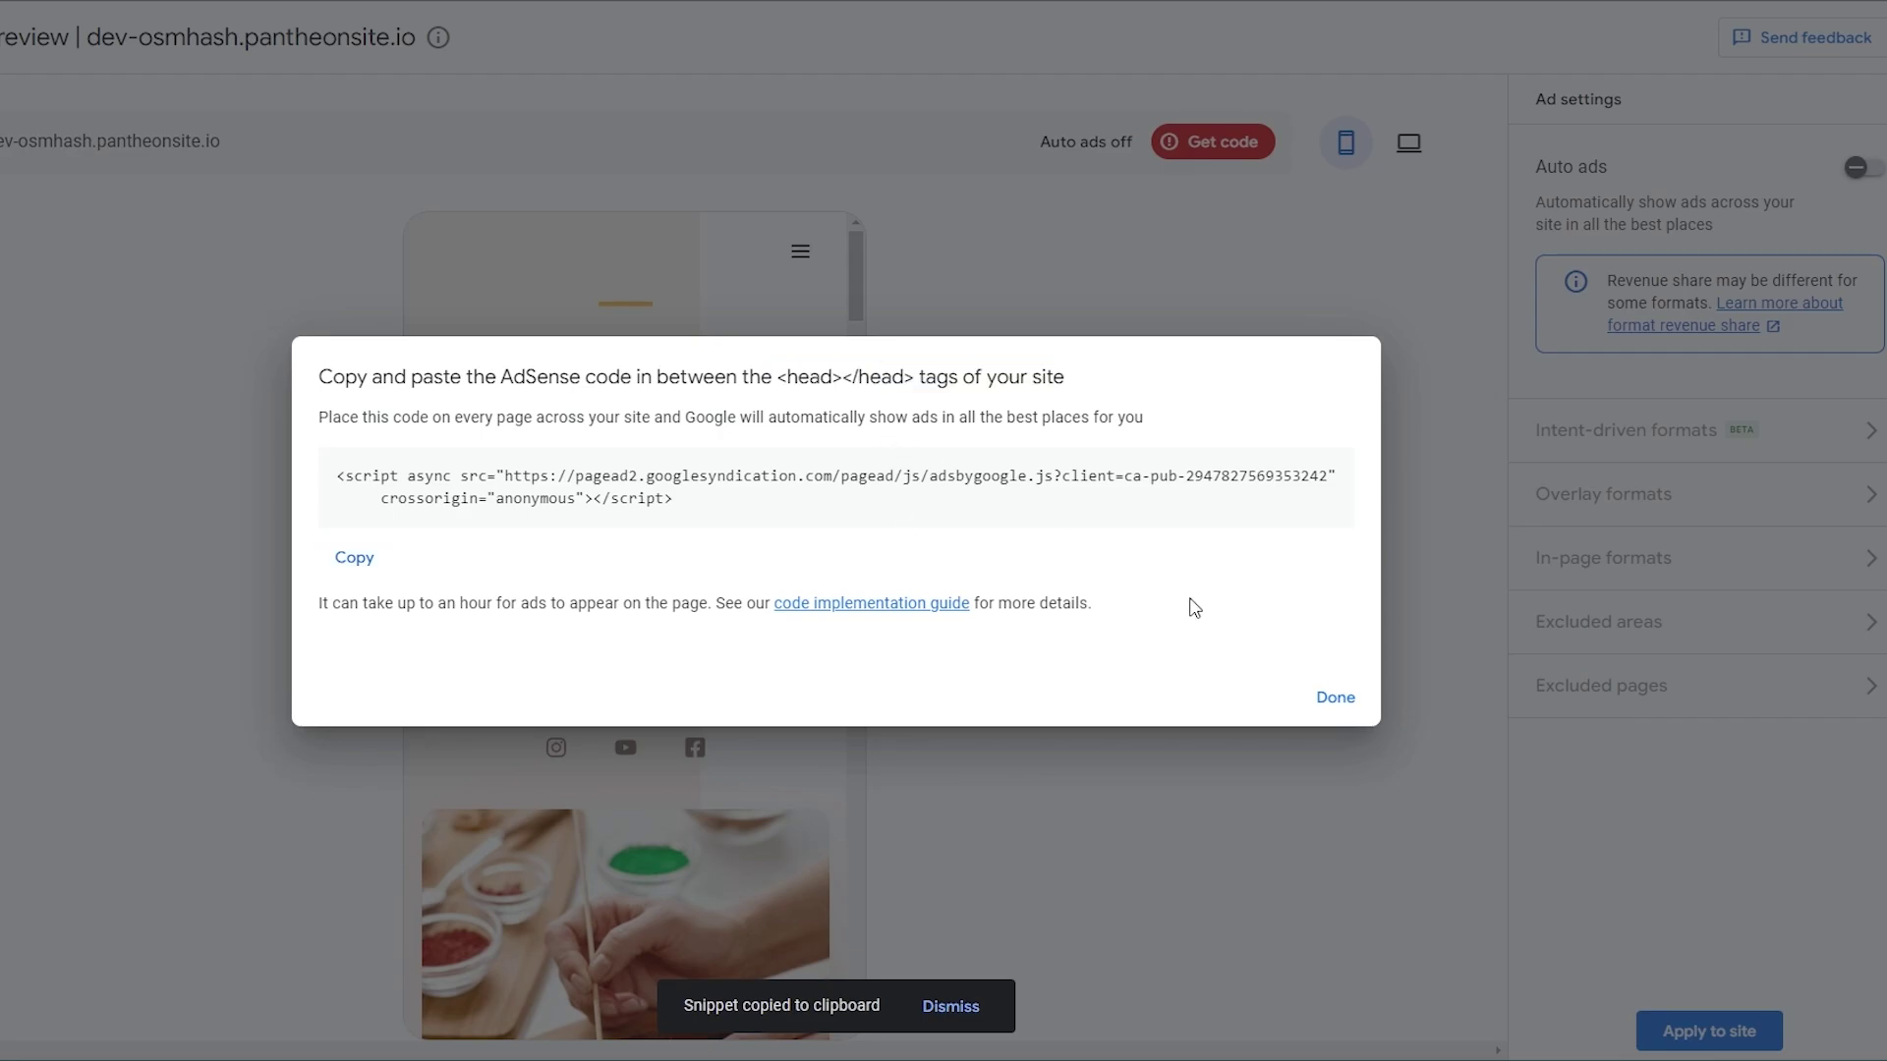
click(1343, 699)
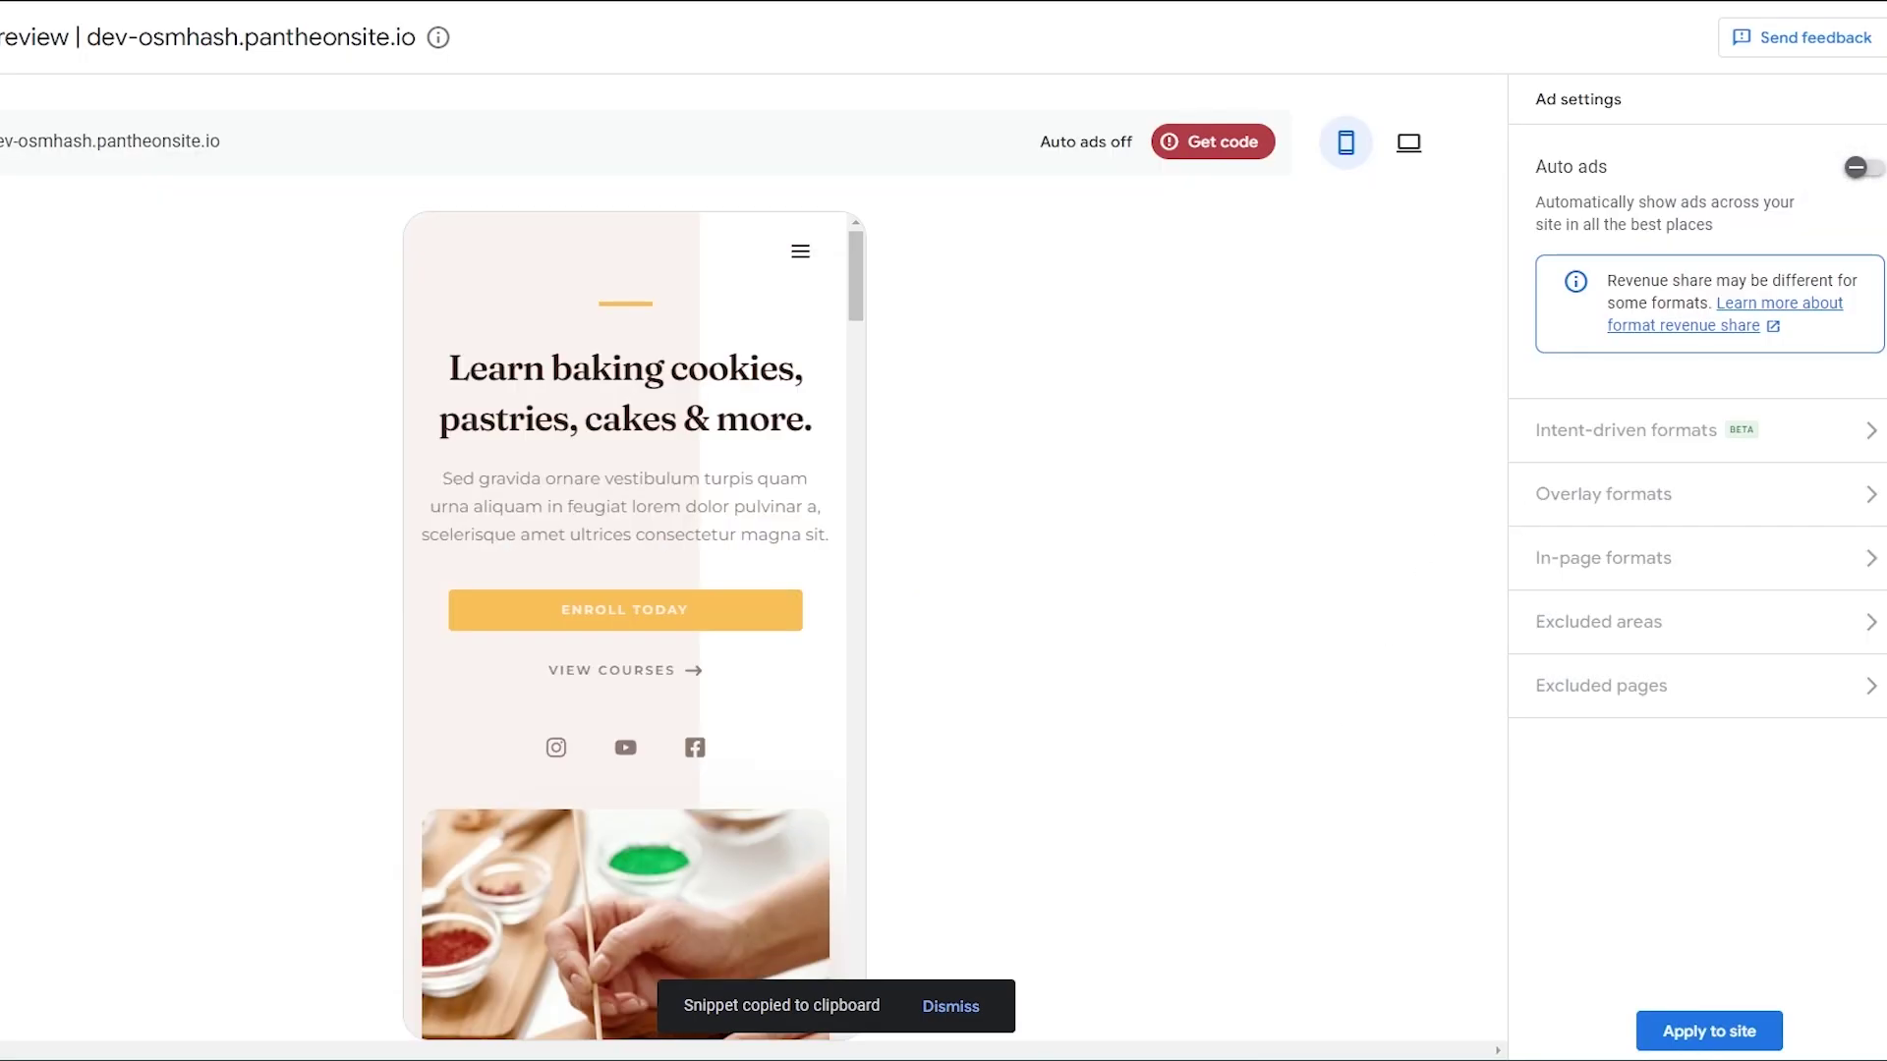
Turn on Auto ads and apply the ad settings to the site now.
click(1861, 167)
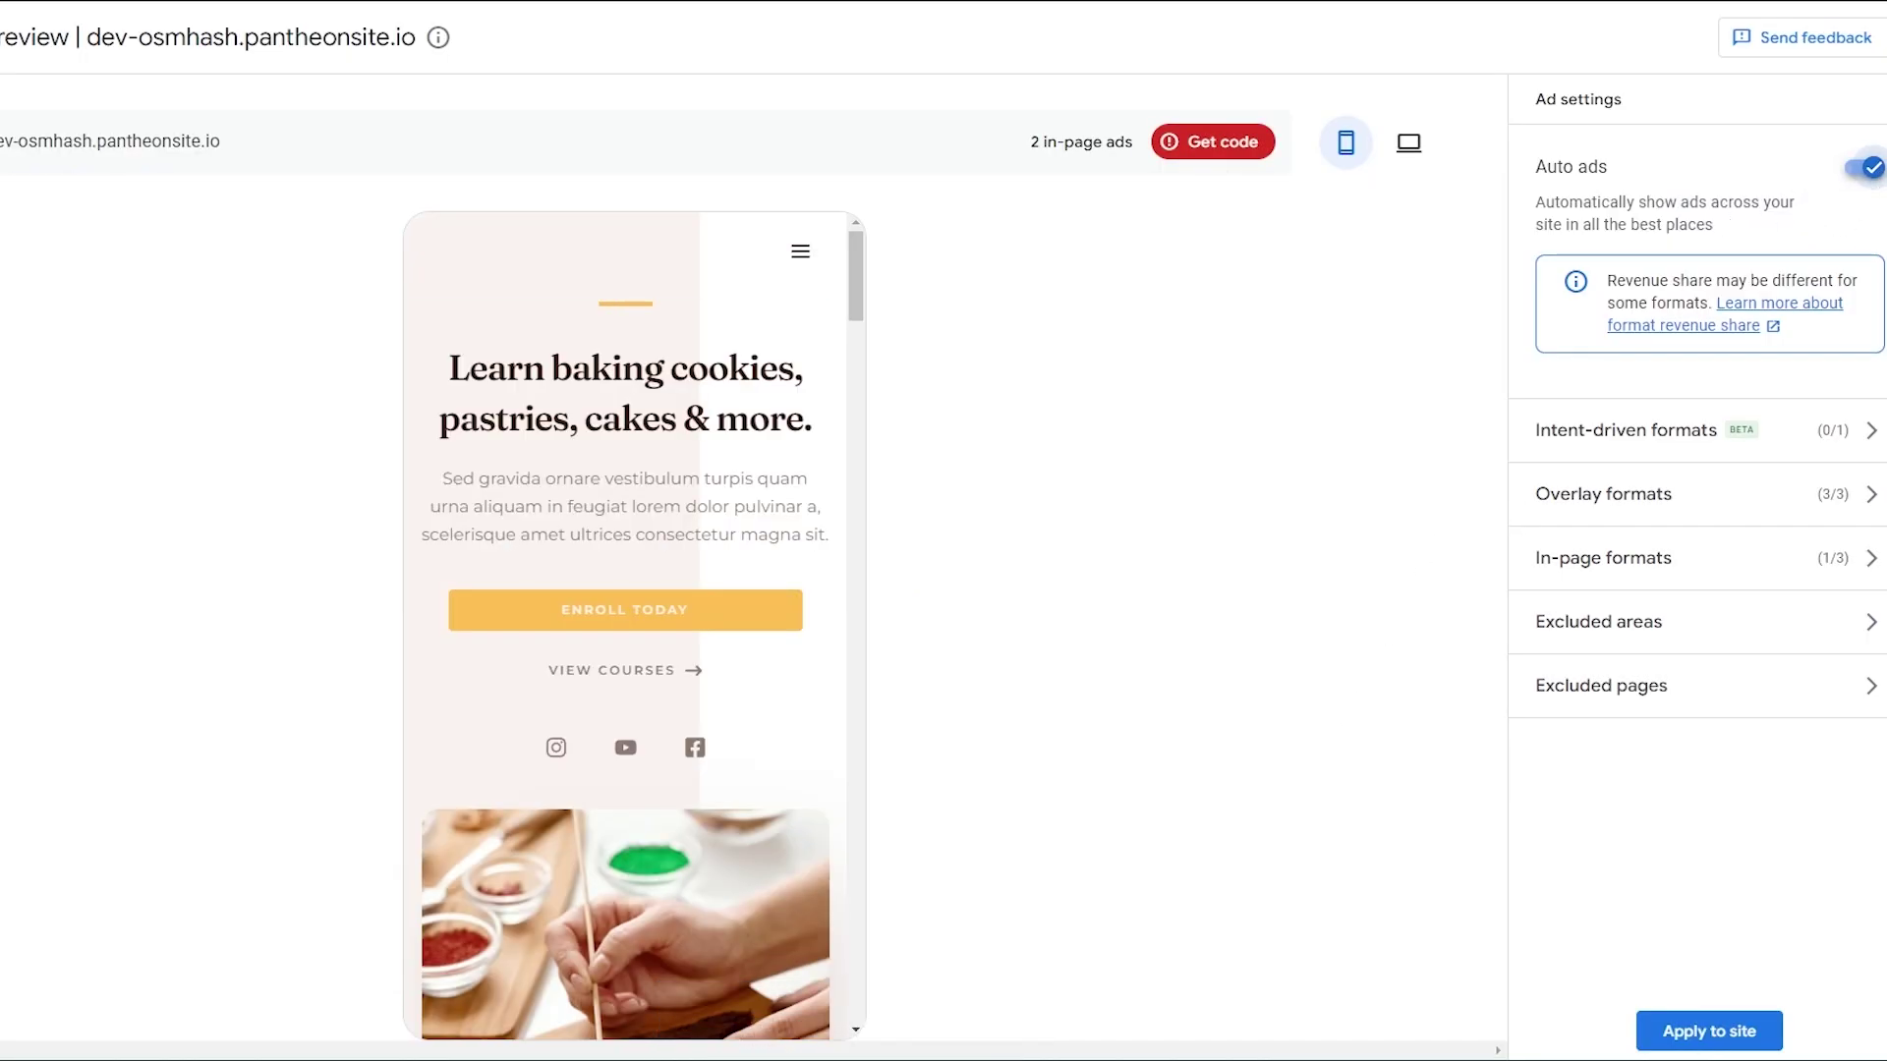
scroll(597, 580, down, 20)
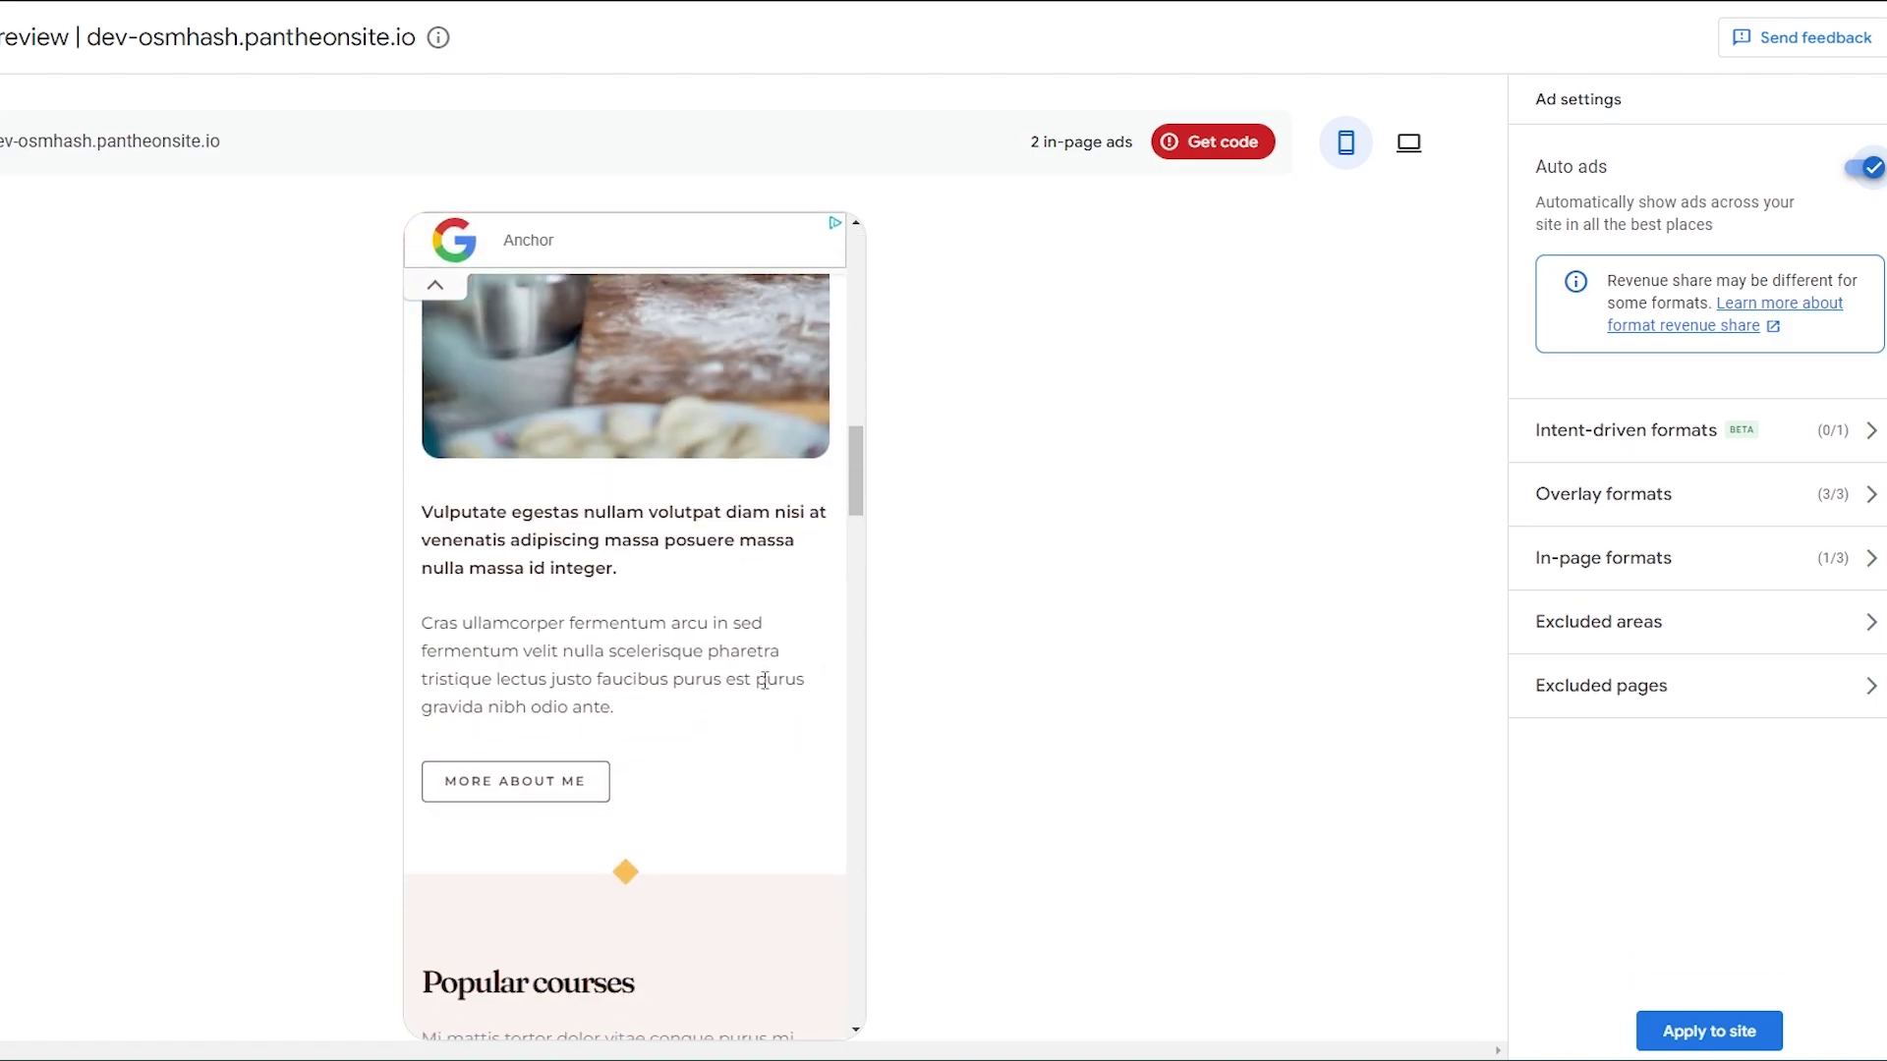
drag(855, 597, 910, 278)
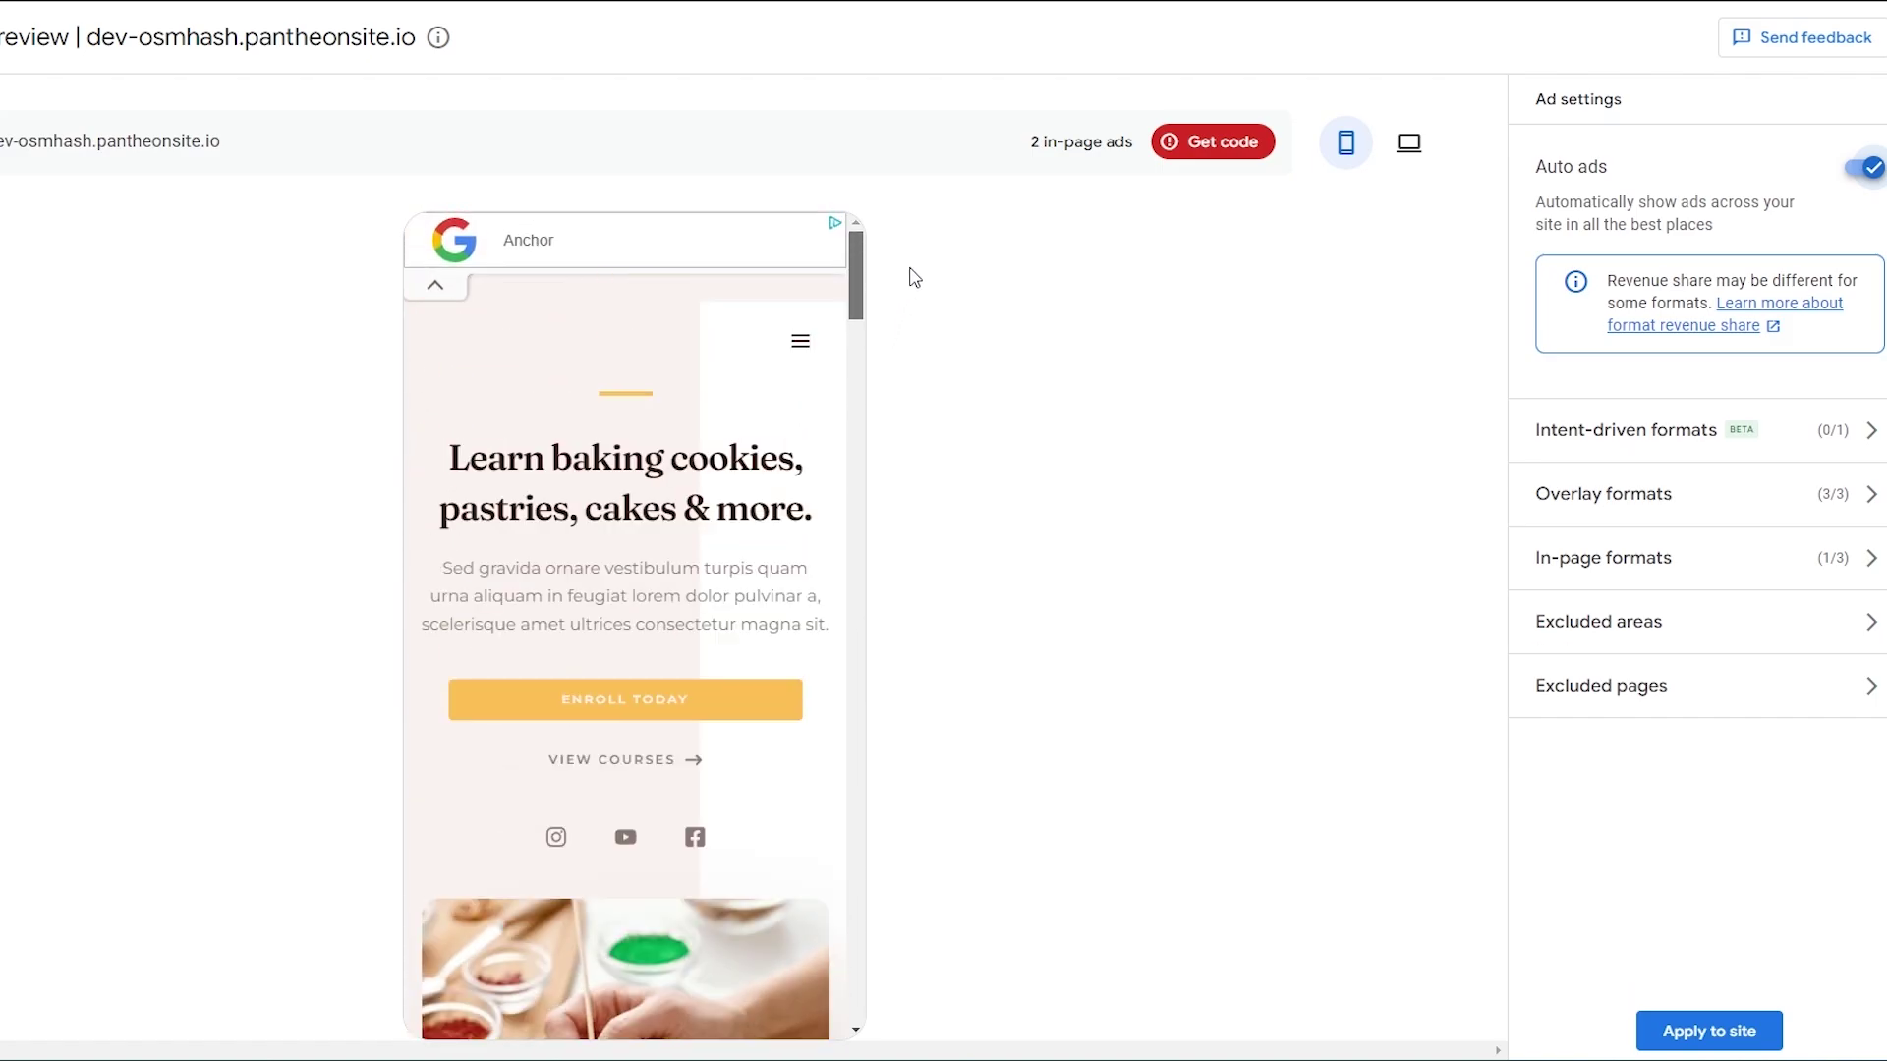
click(1705, 1035)
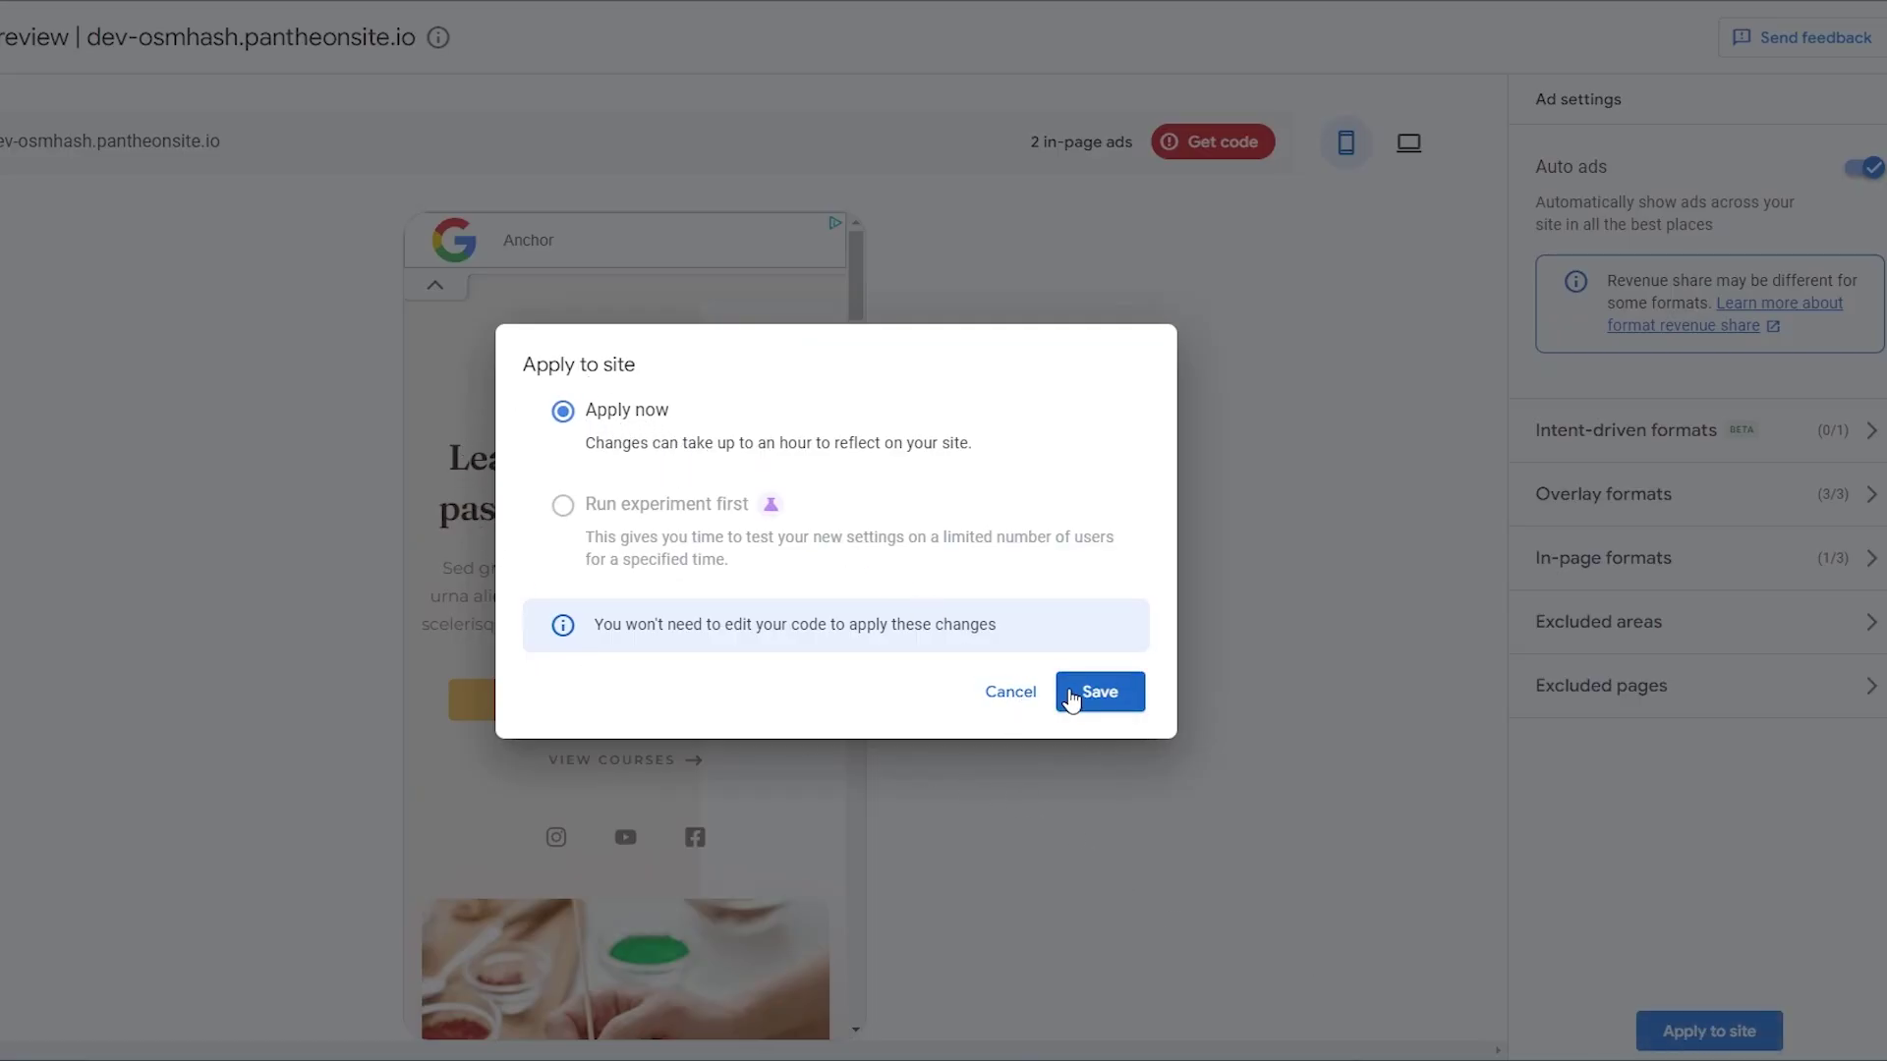
click(1101, 694)
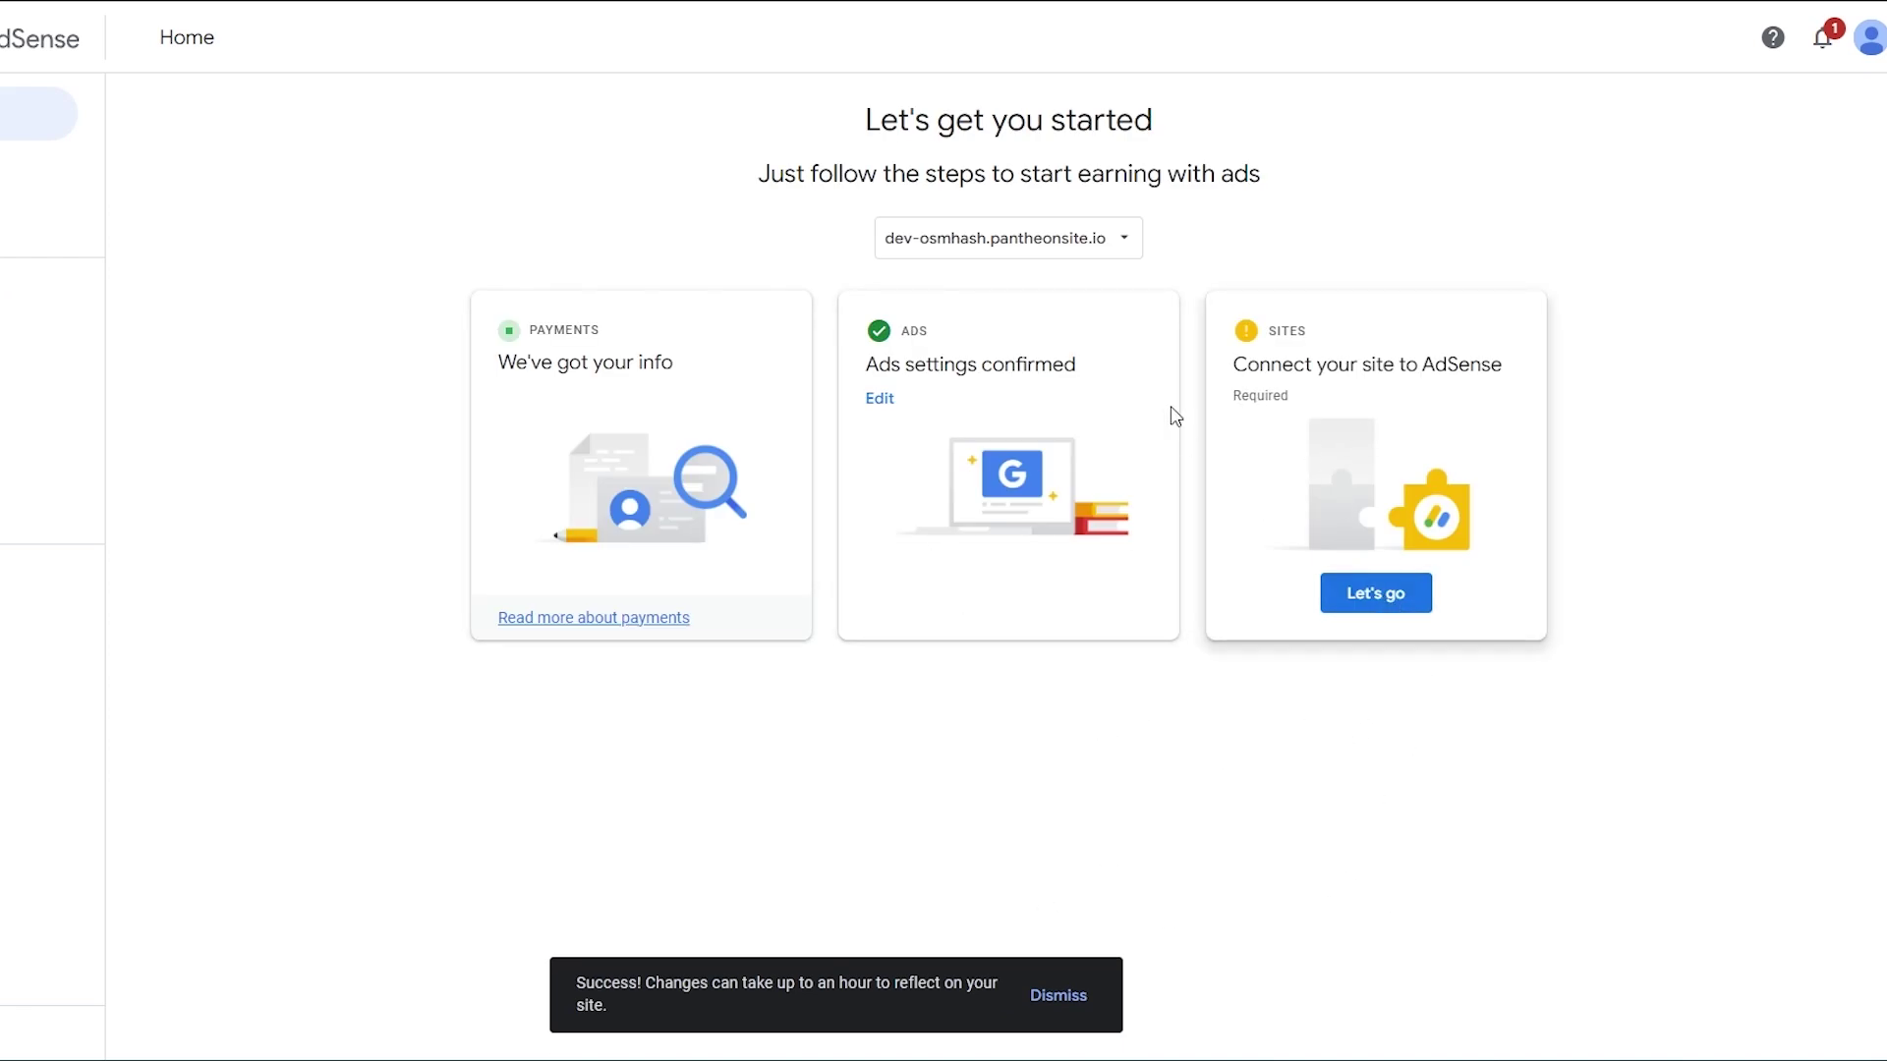
Start connecting the site and choose the AdSense code snippet verification method.
drag(1227, 371, 1521, 392)
click(1698, 468)
click(1395, 597)
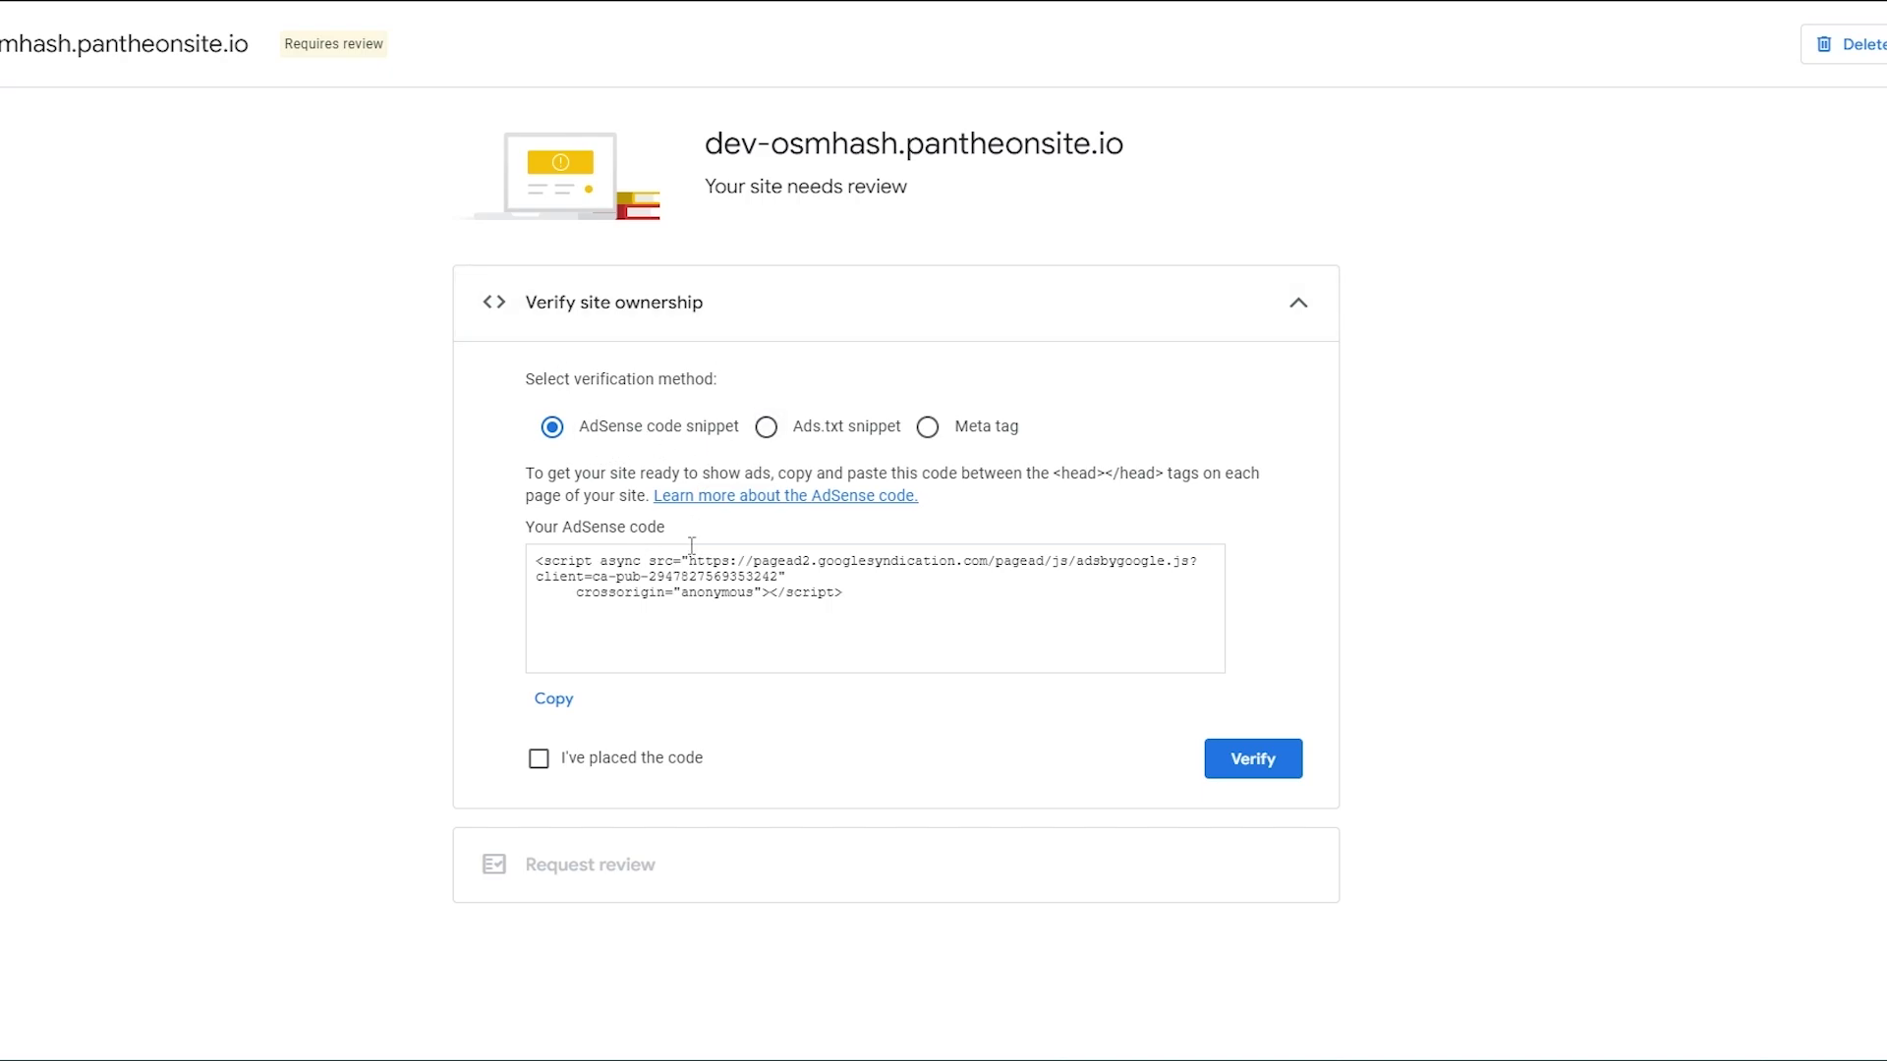
click(765, 428)
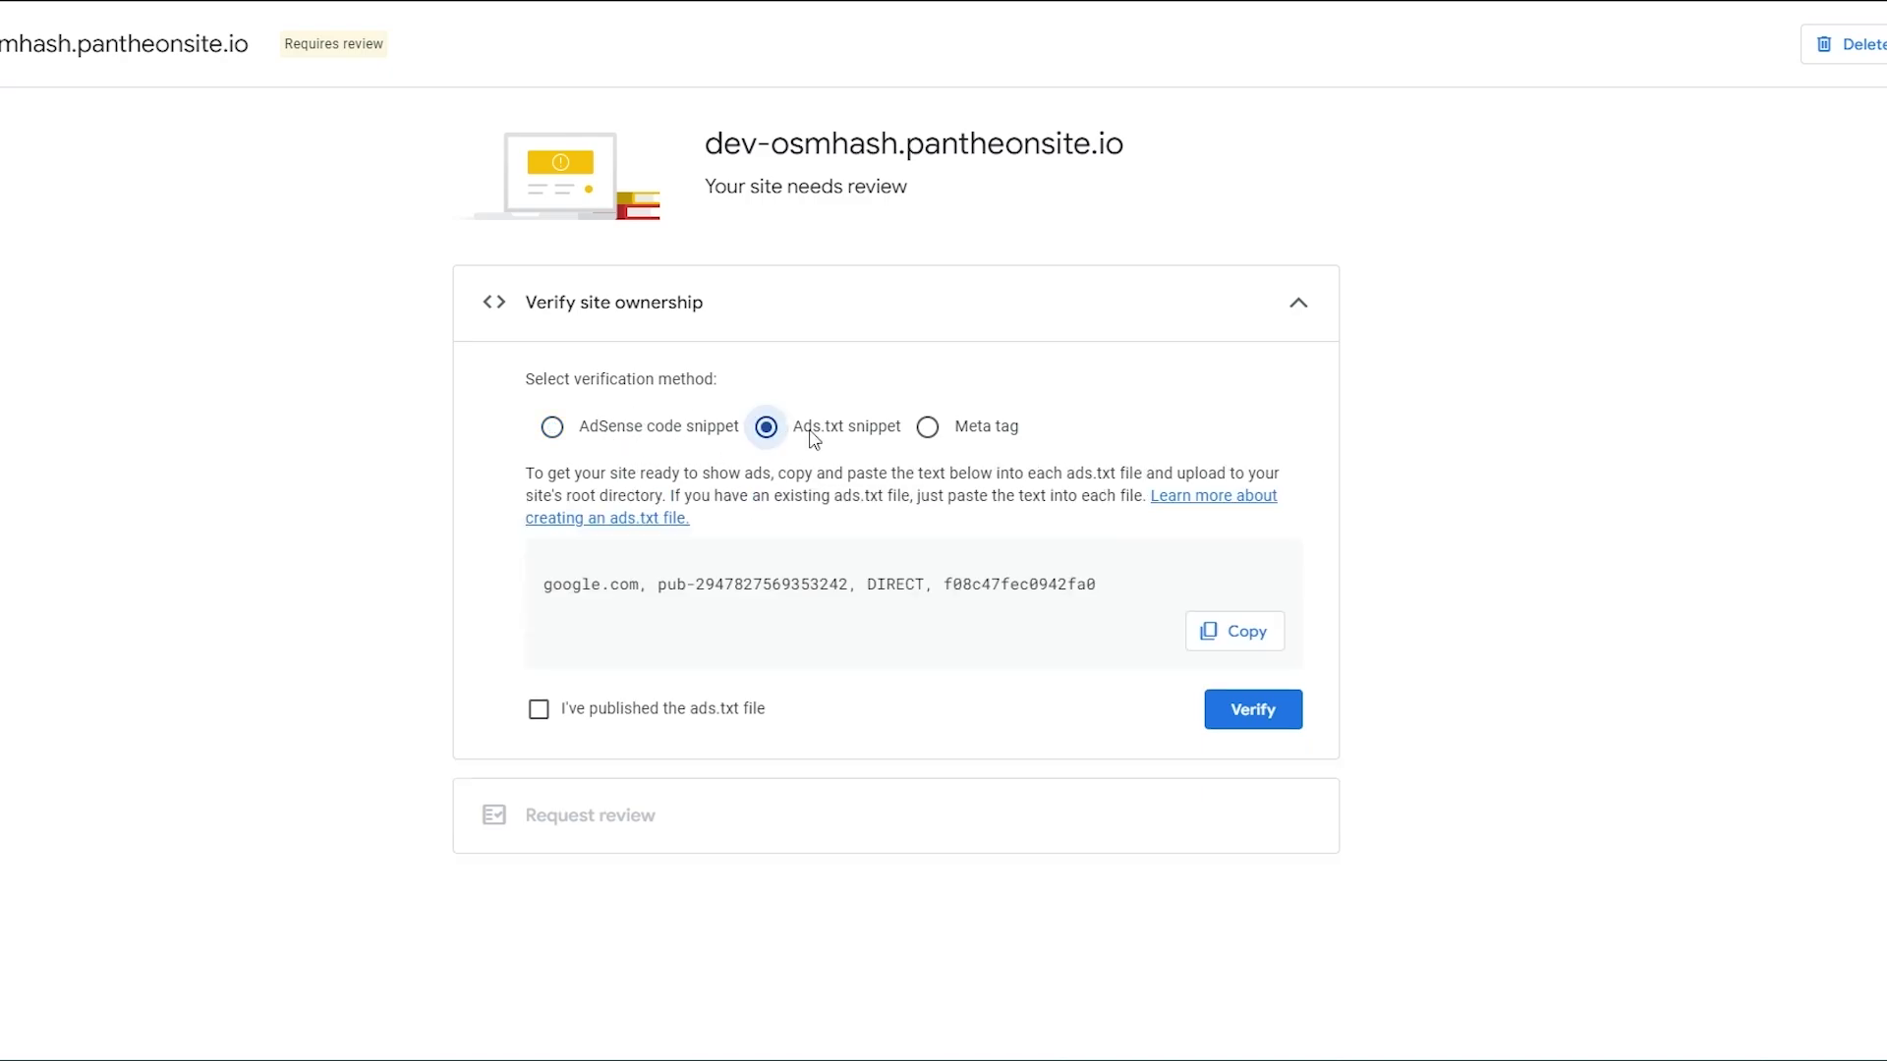
click(962, 444)
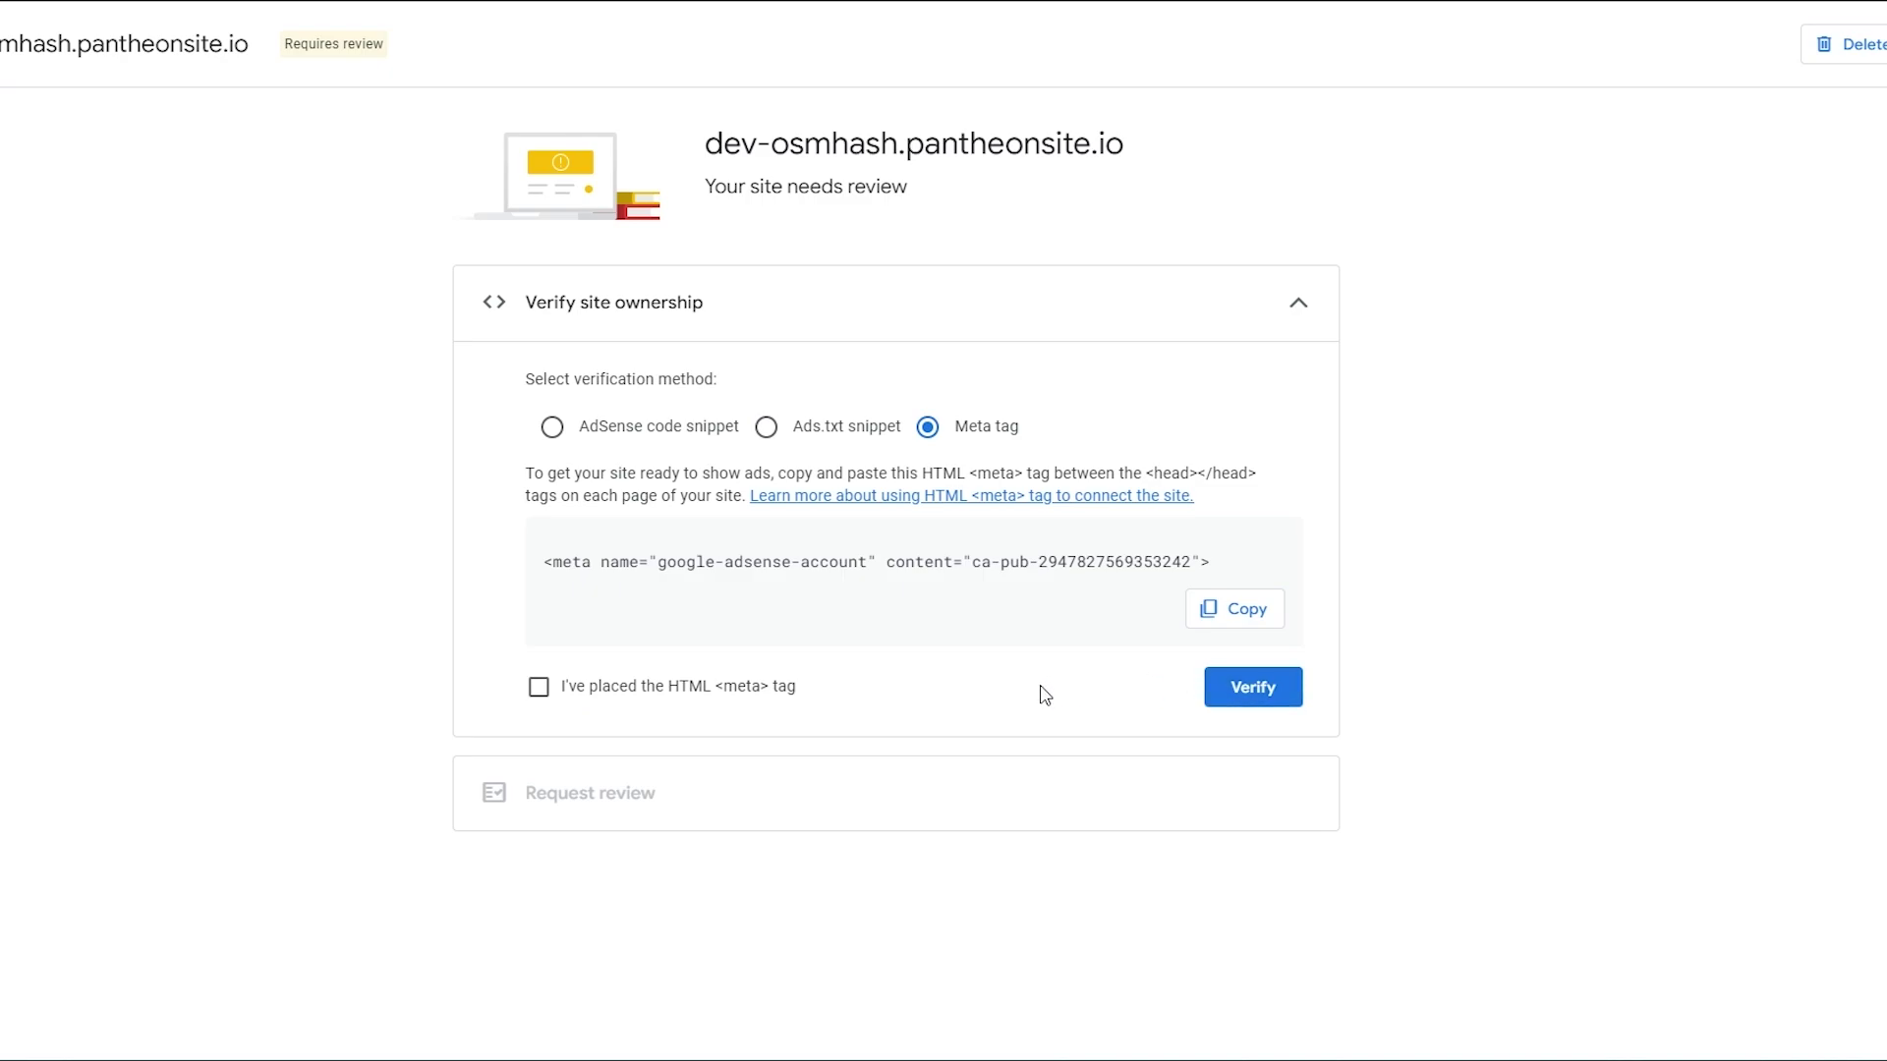
click(800, 427)
click(685, 439)
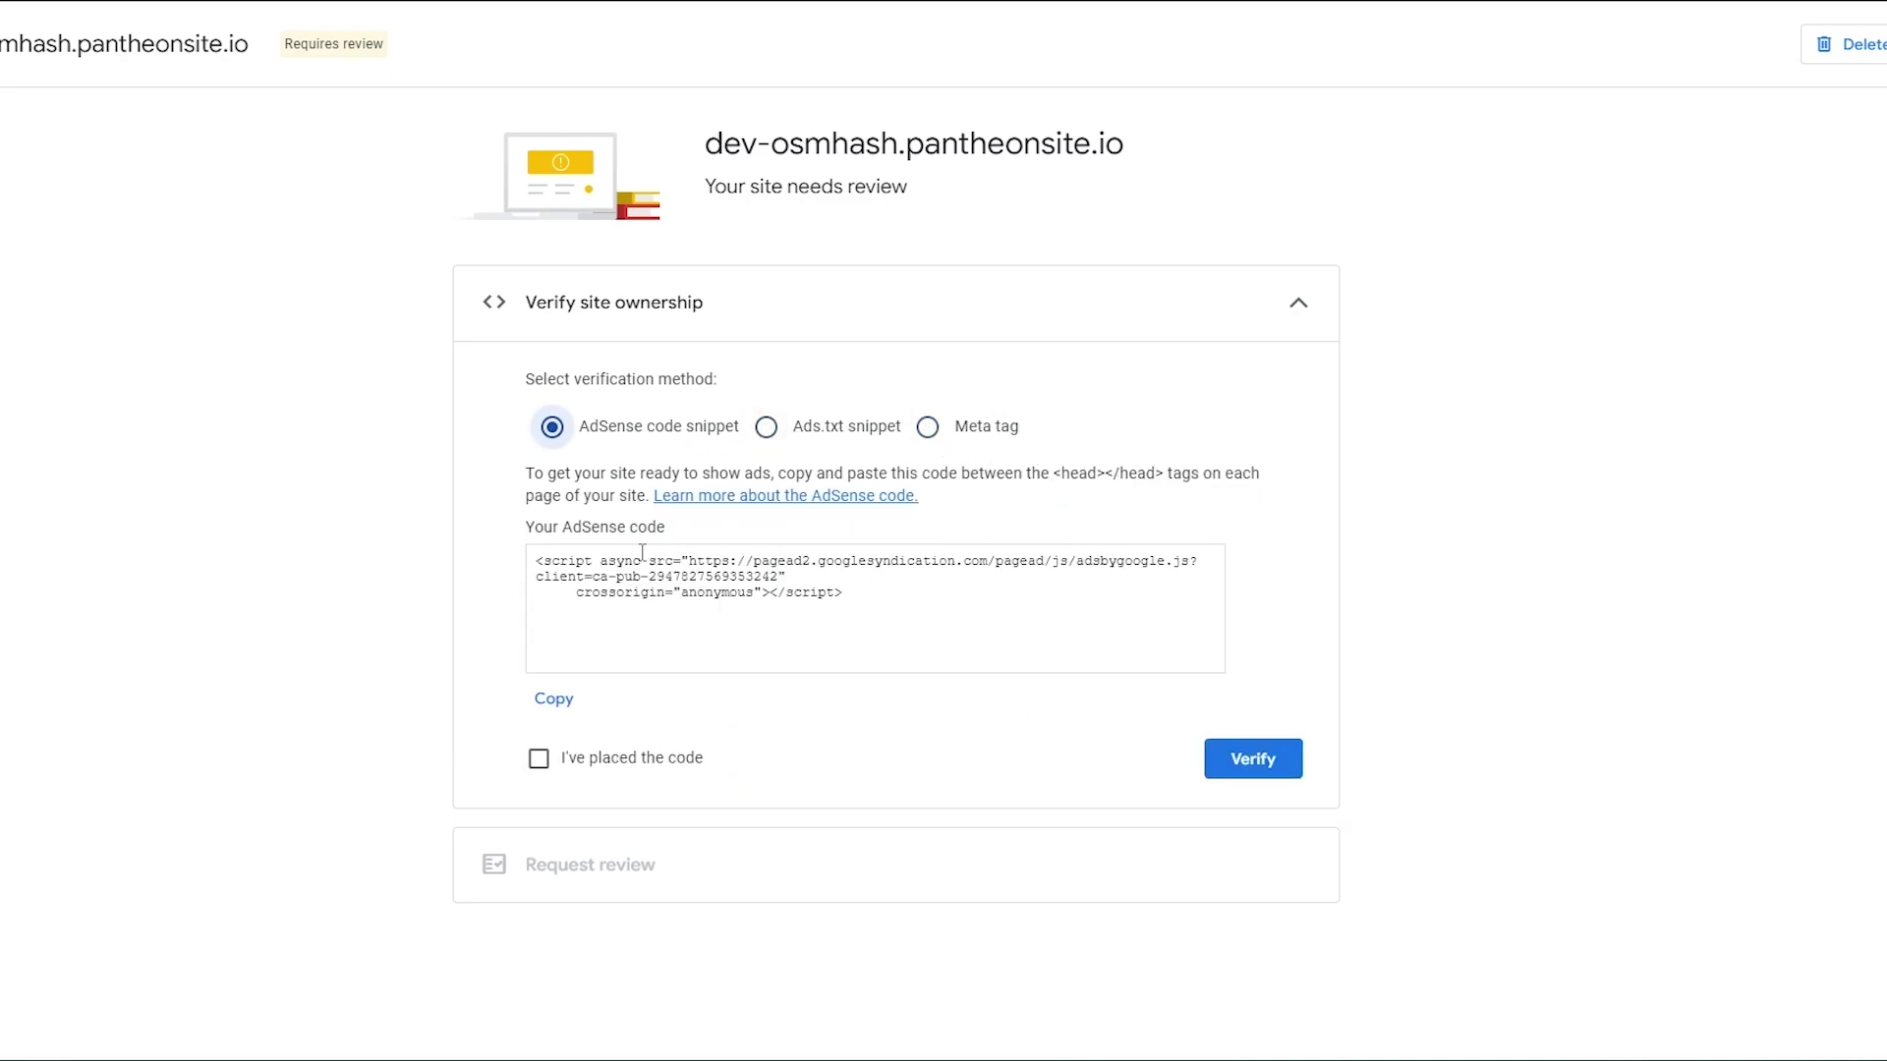
Check the AdSense code help article, then copy the verification snippet.
click(762, 496)
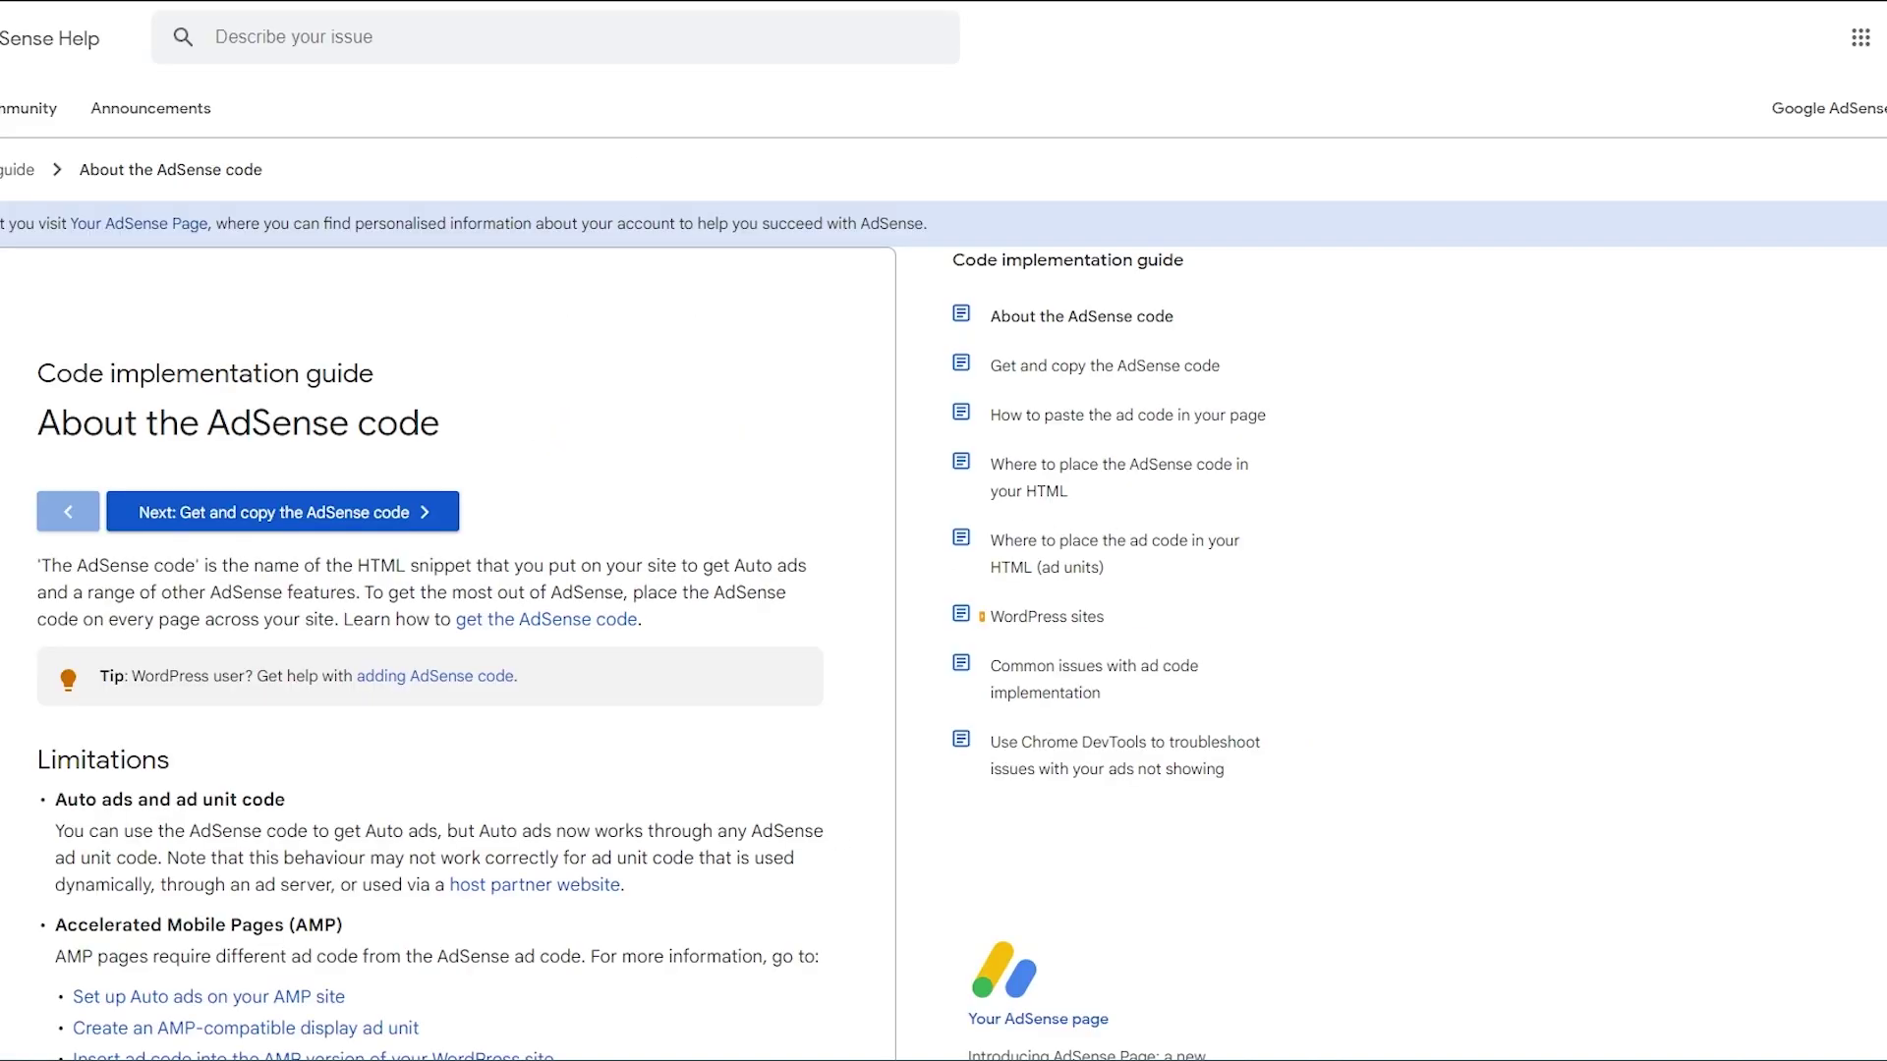
key(ctrl+w)
click(798, 546)
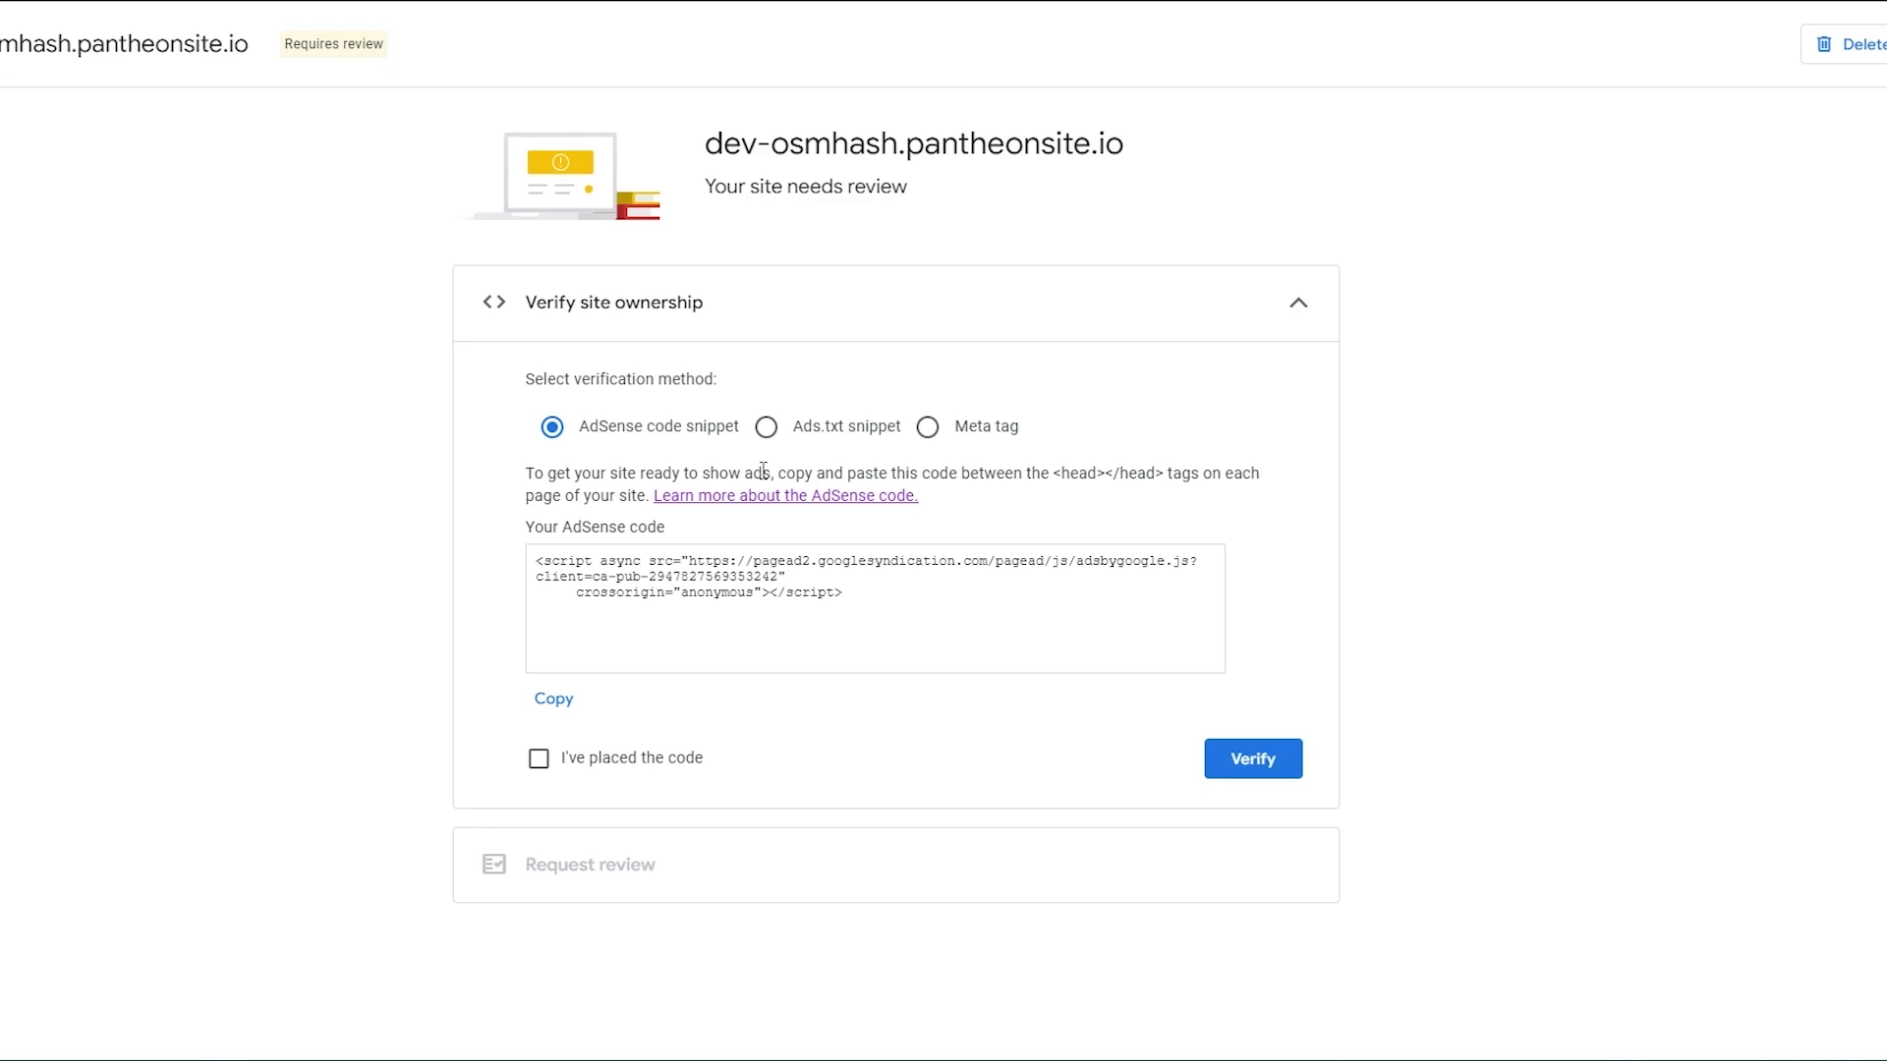
drag(783, 475, 637, 528)
click(550, 700)
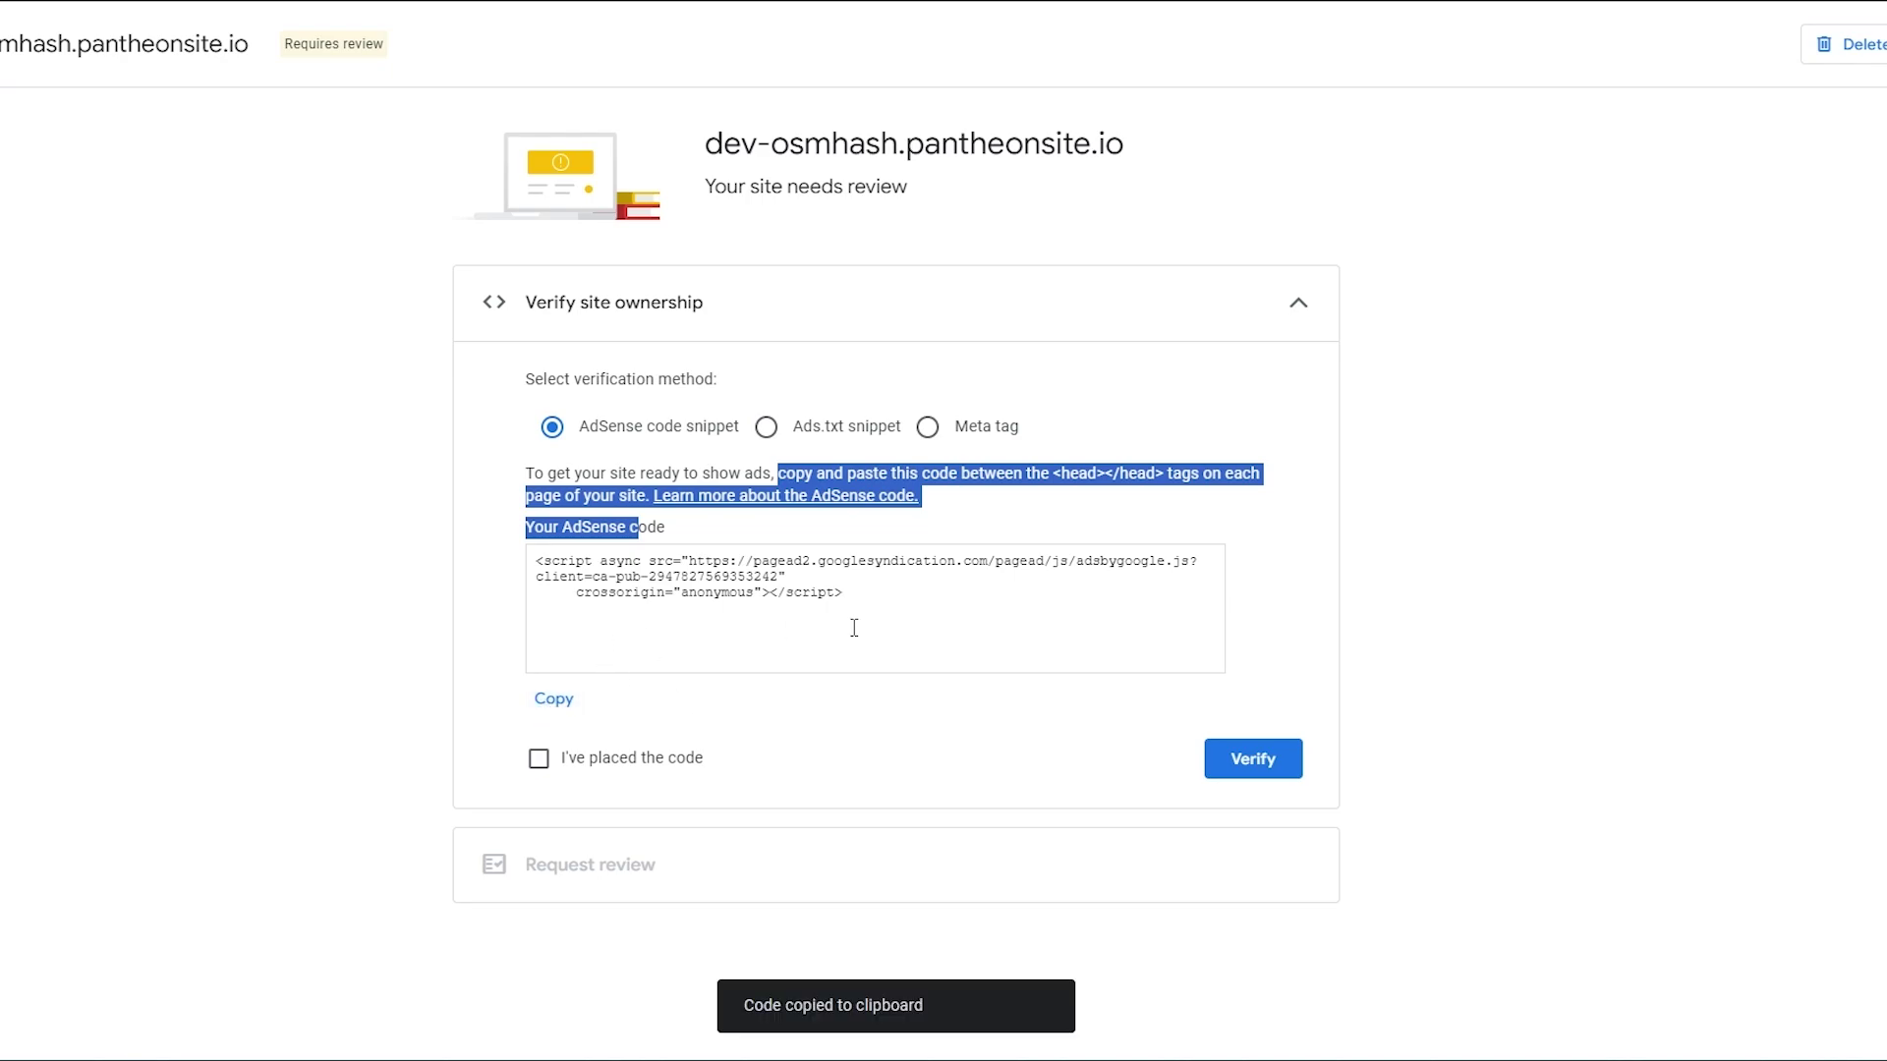
click(695, 604)
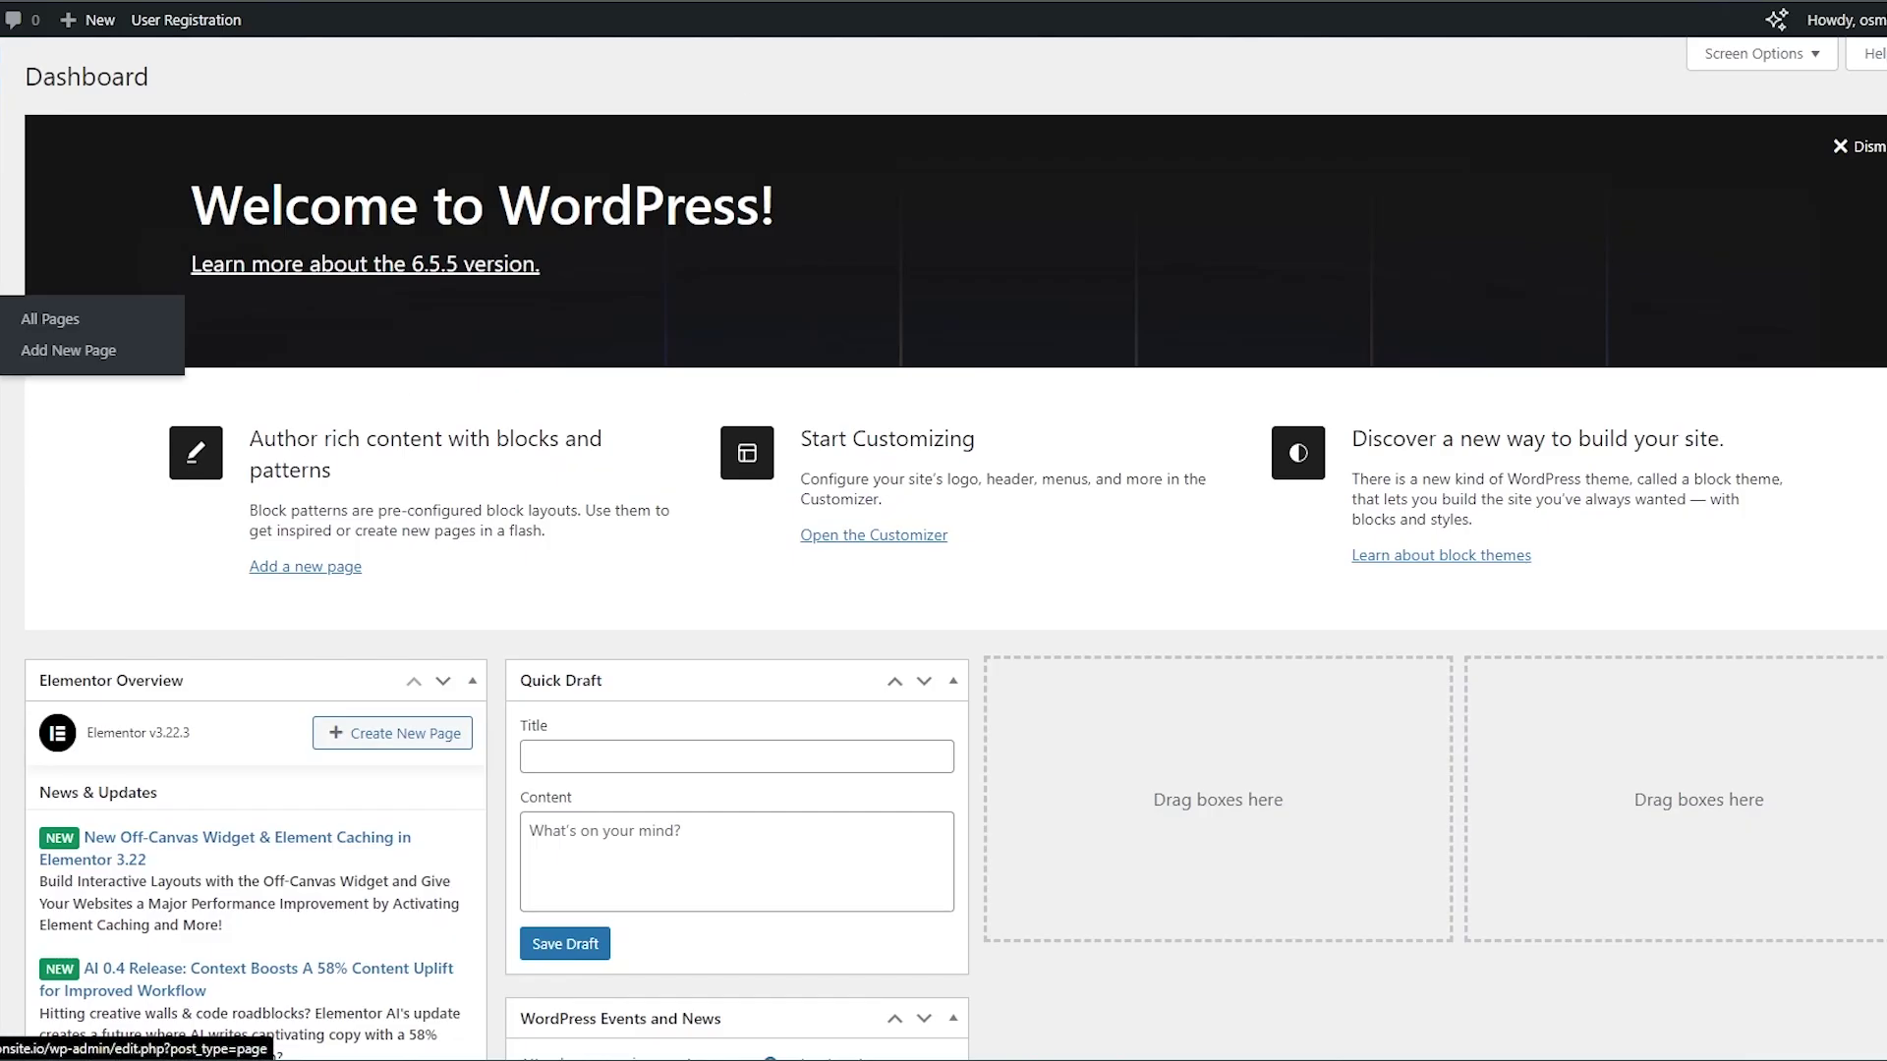
Open All Pages, then the Installed Plugins list in WordPress.
click(2, 312)
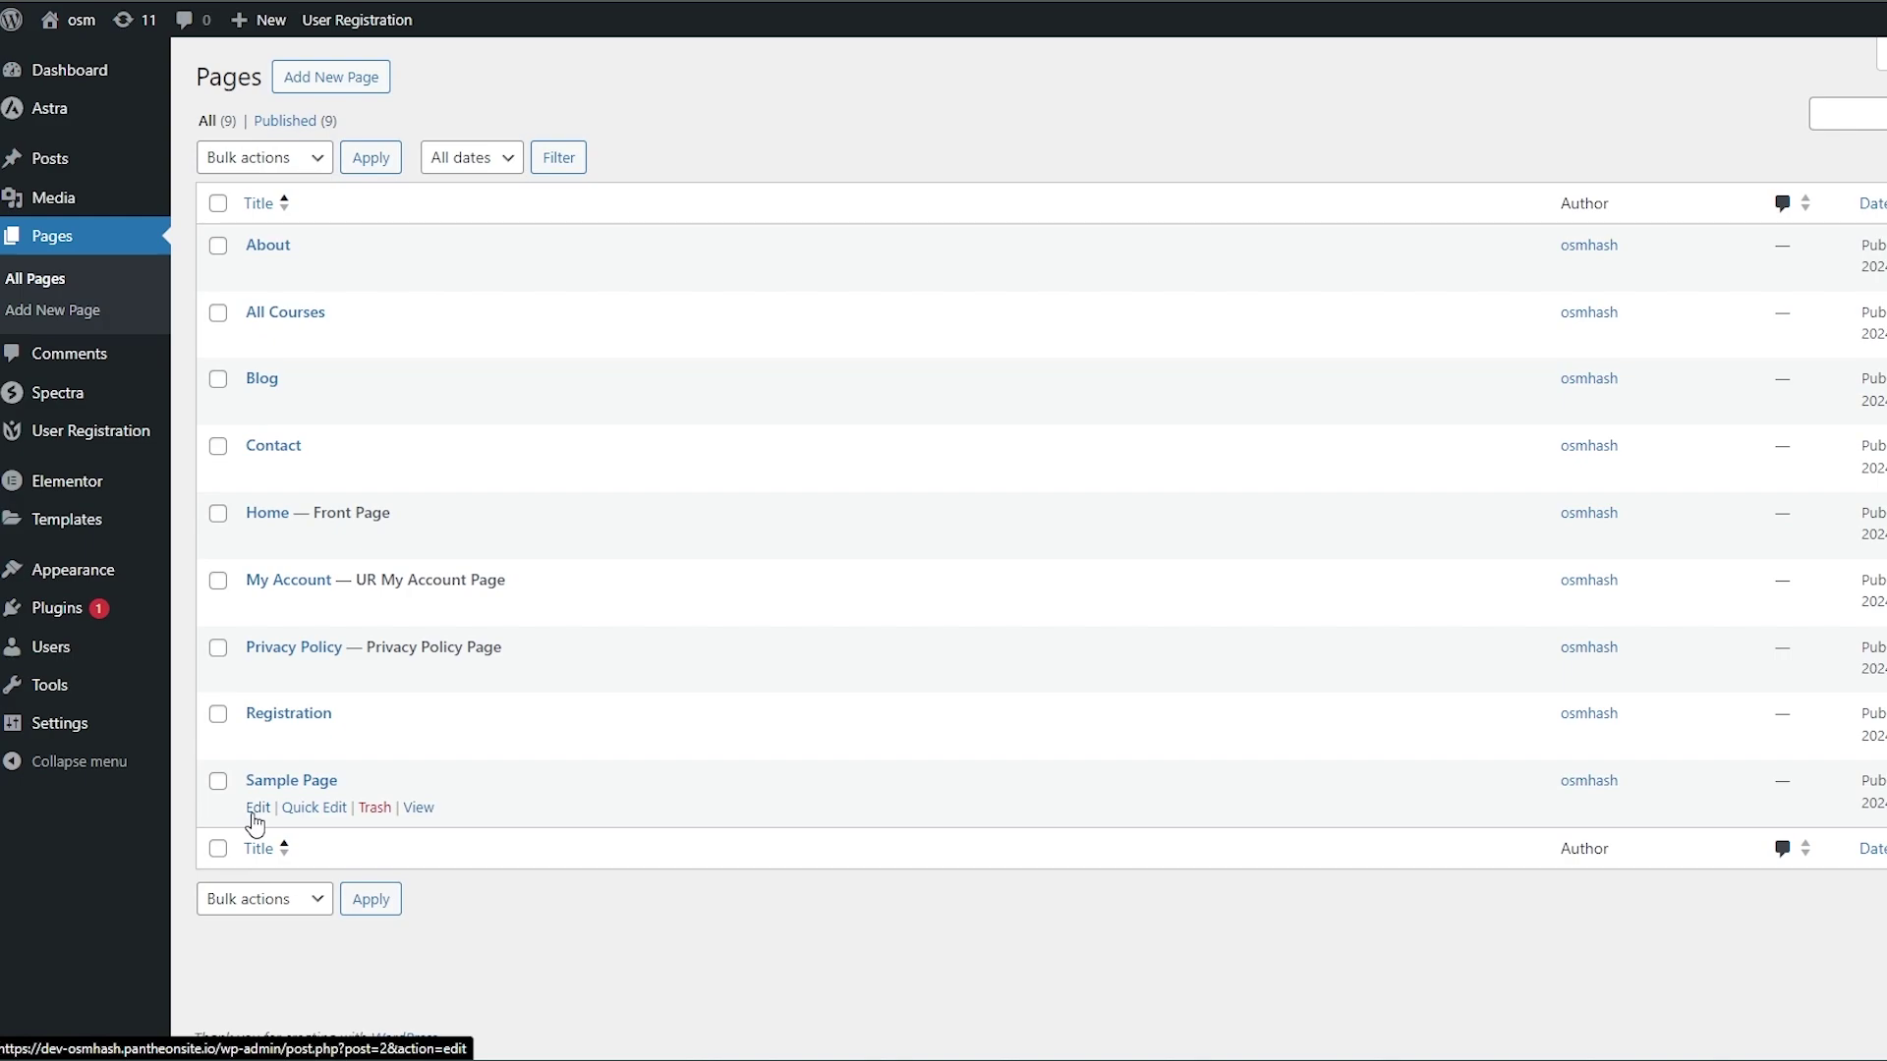
mouse_move(65, 621)
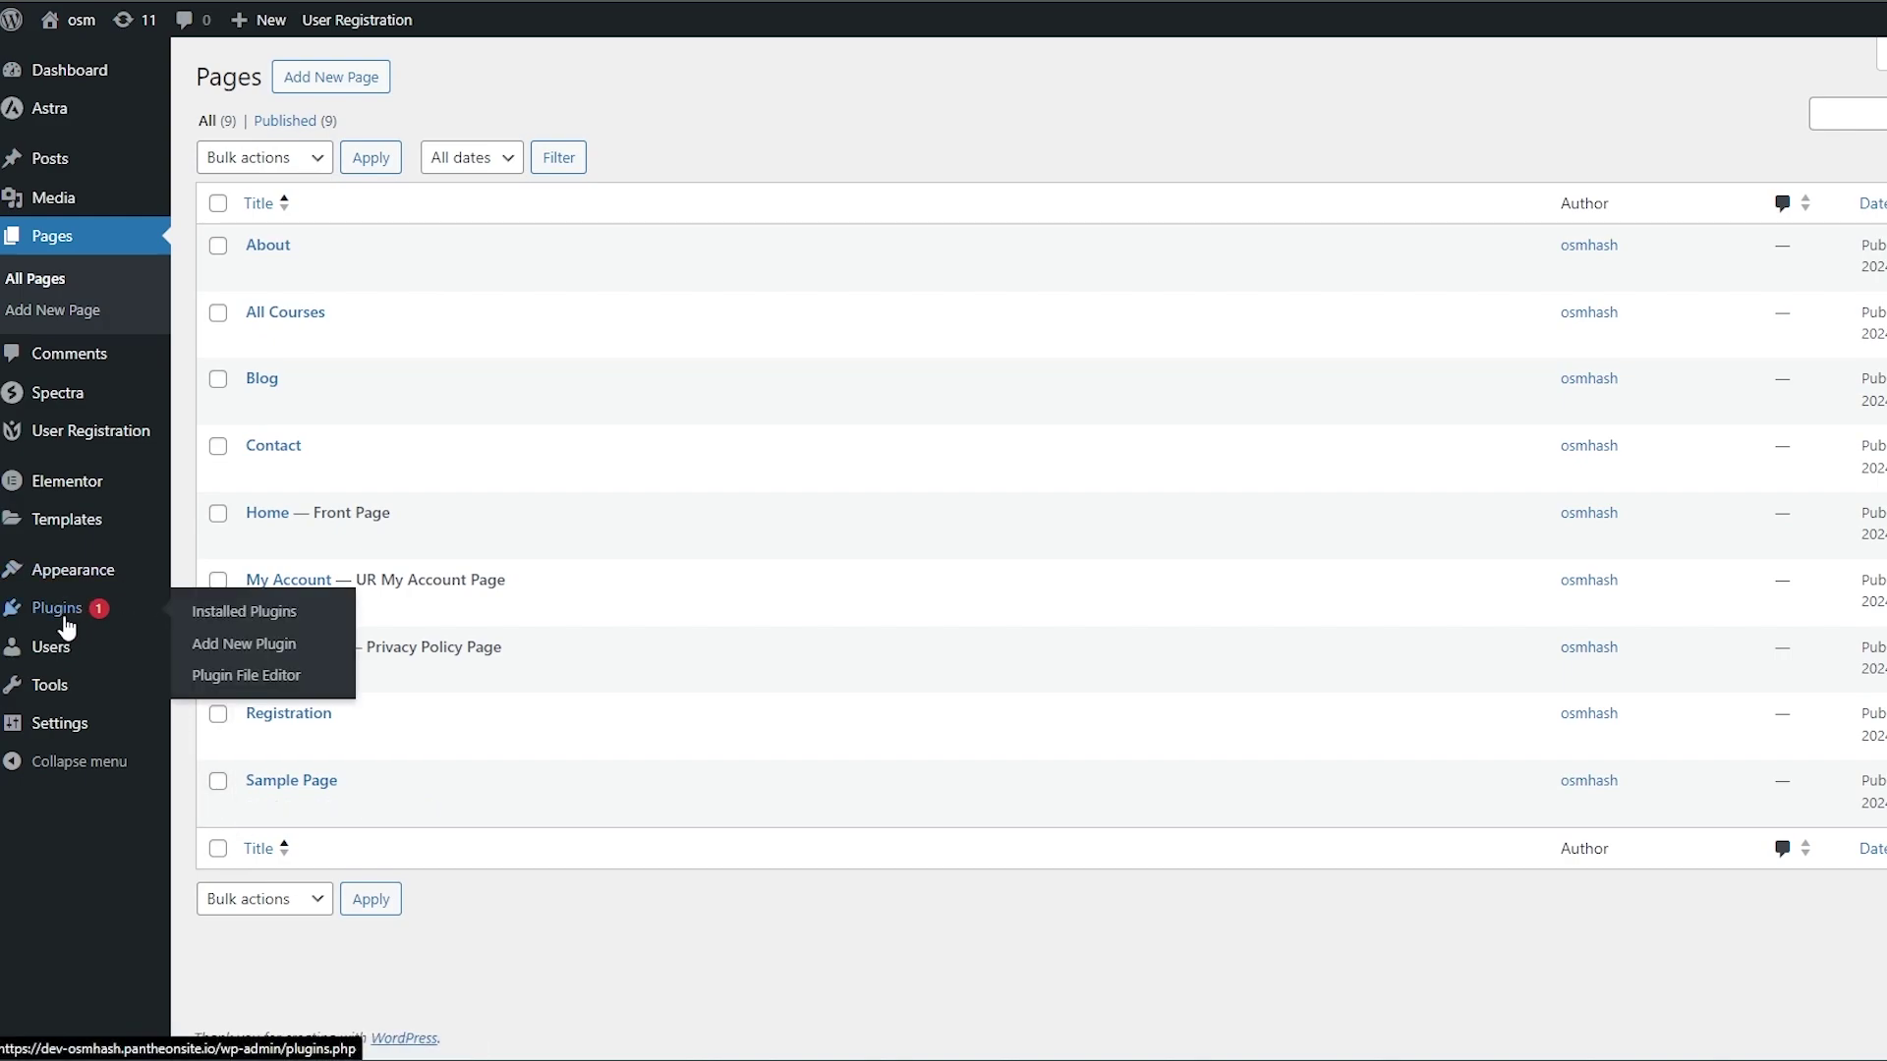
click(211, 644)
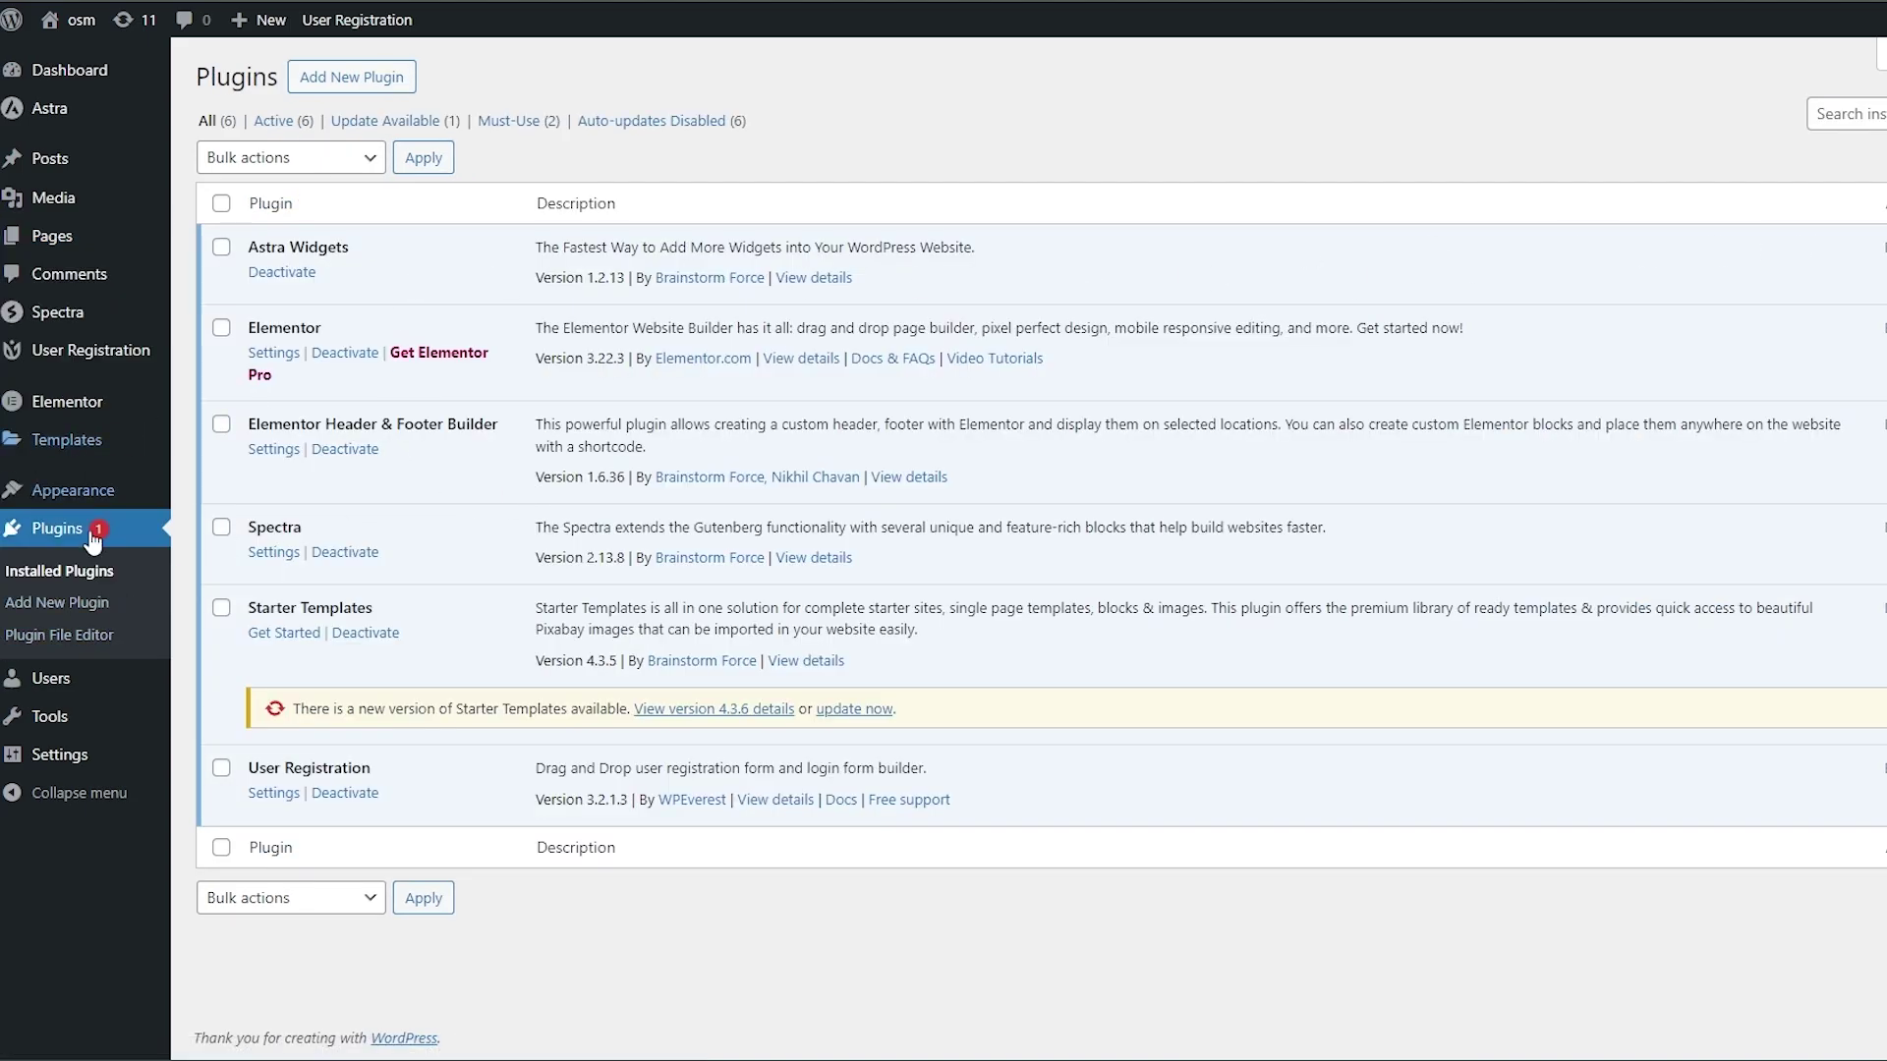
Search 'header and footer', then install and activate Insert Headers And Footers.
click(339, 83)
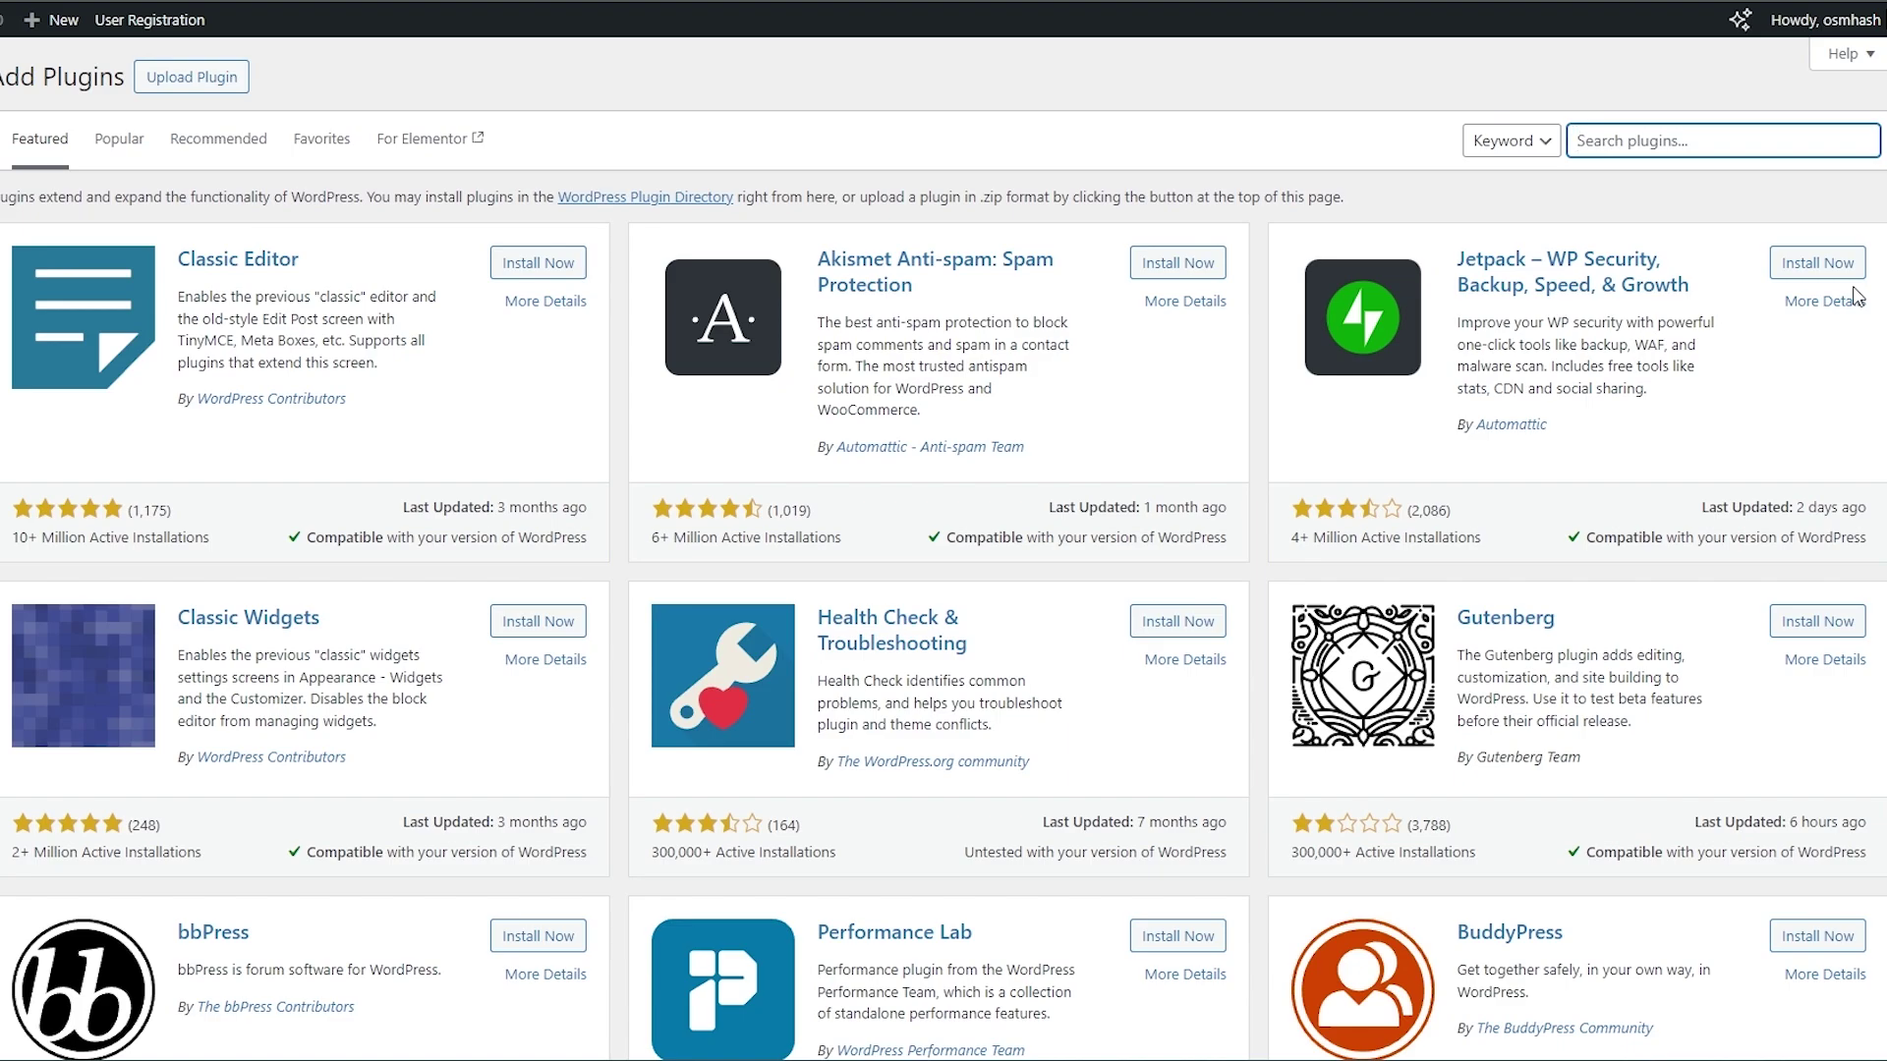
text(header and footer)
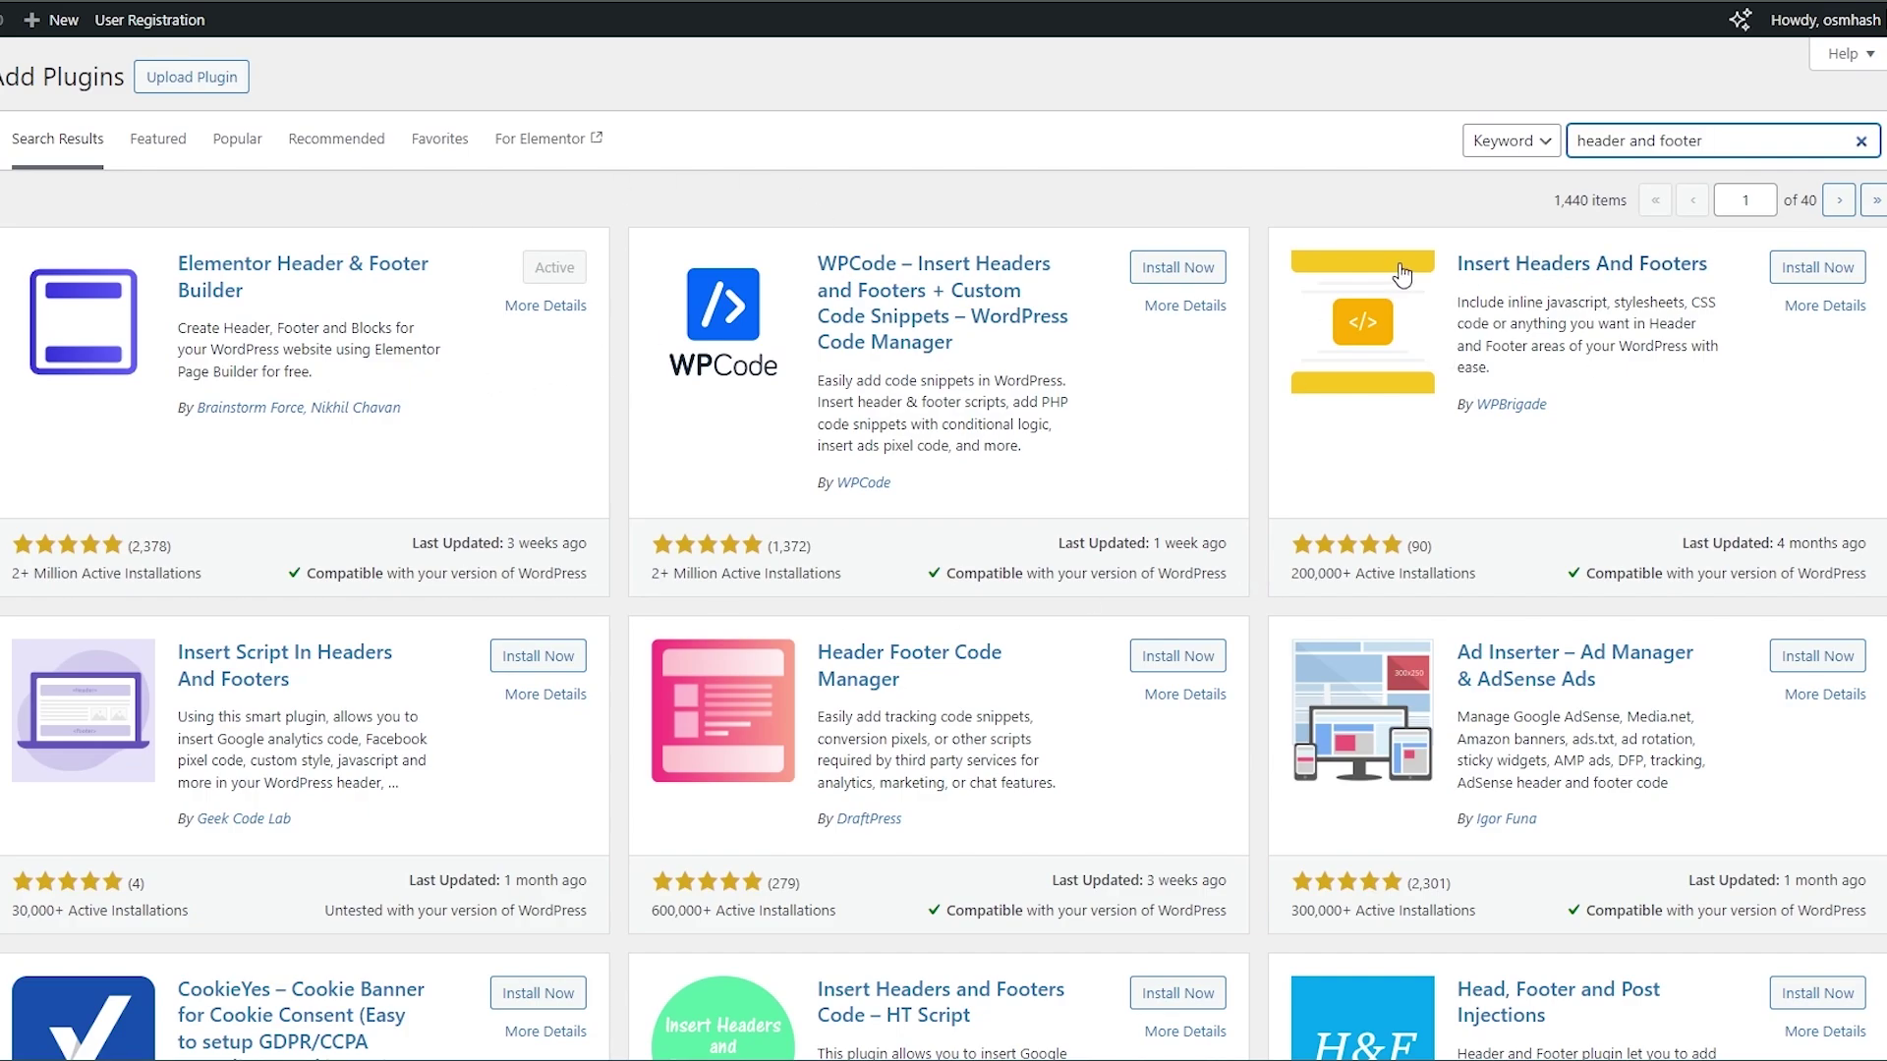
click(1848, 279)
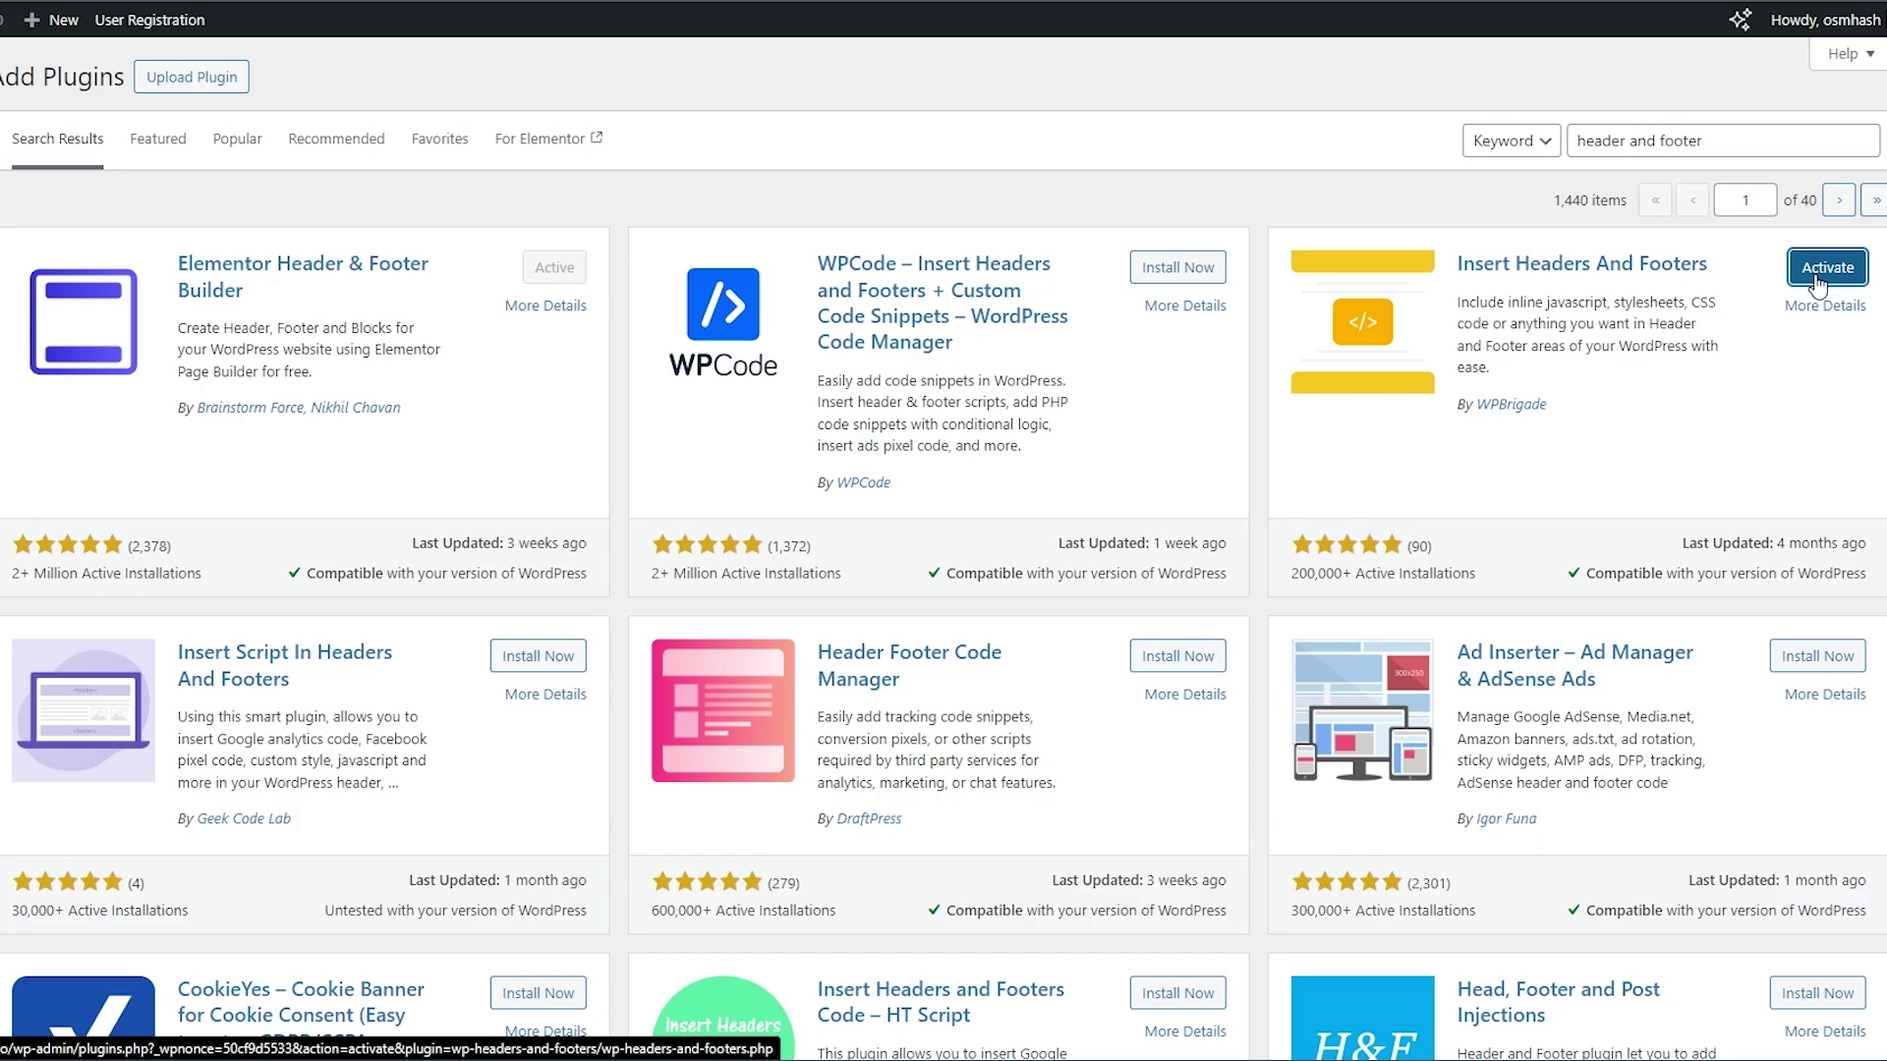
click(1817, 280)
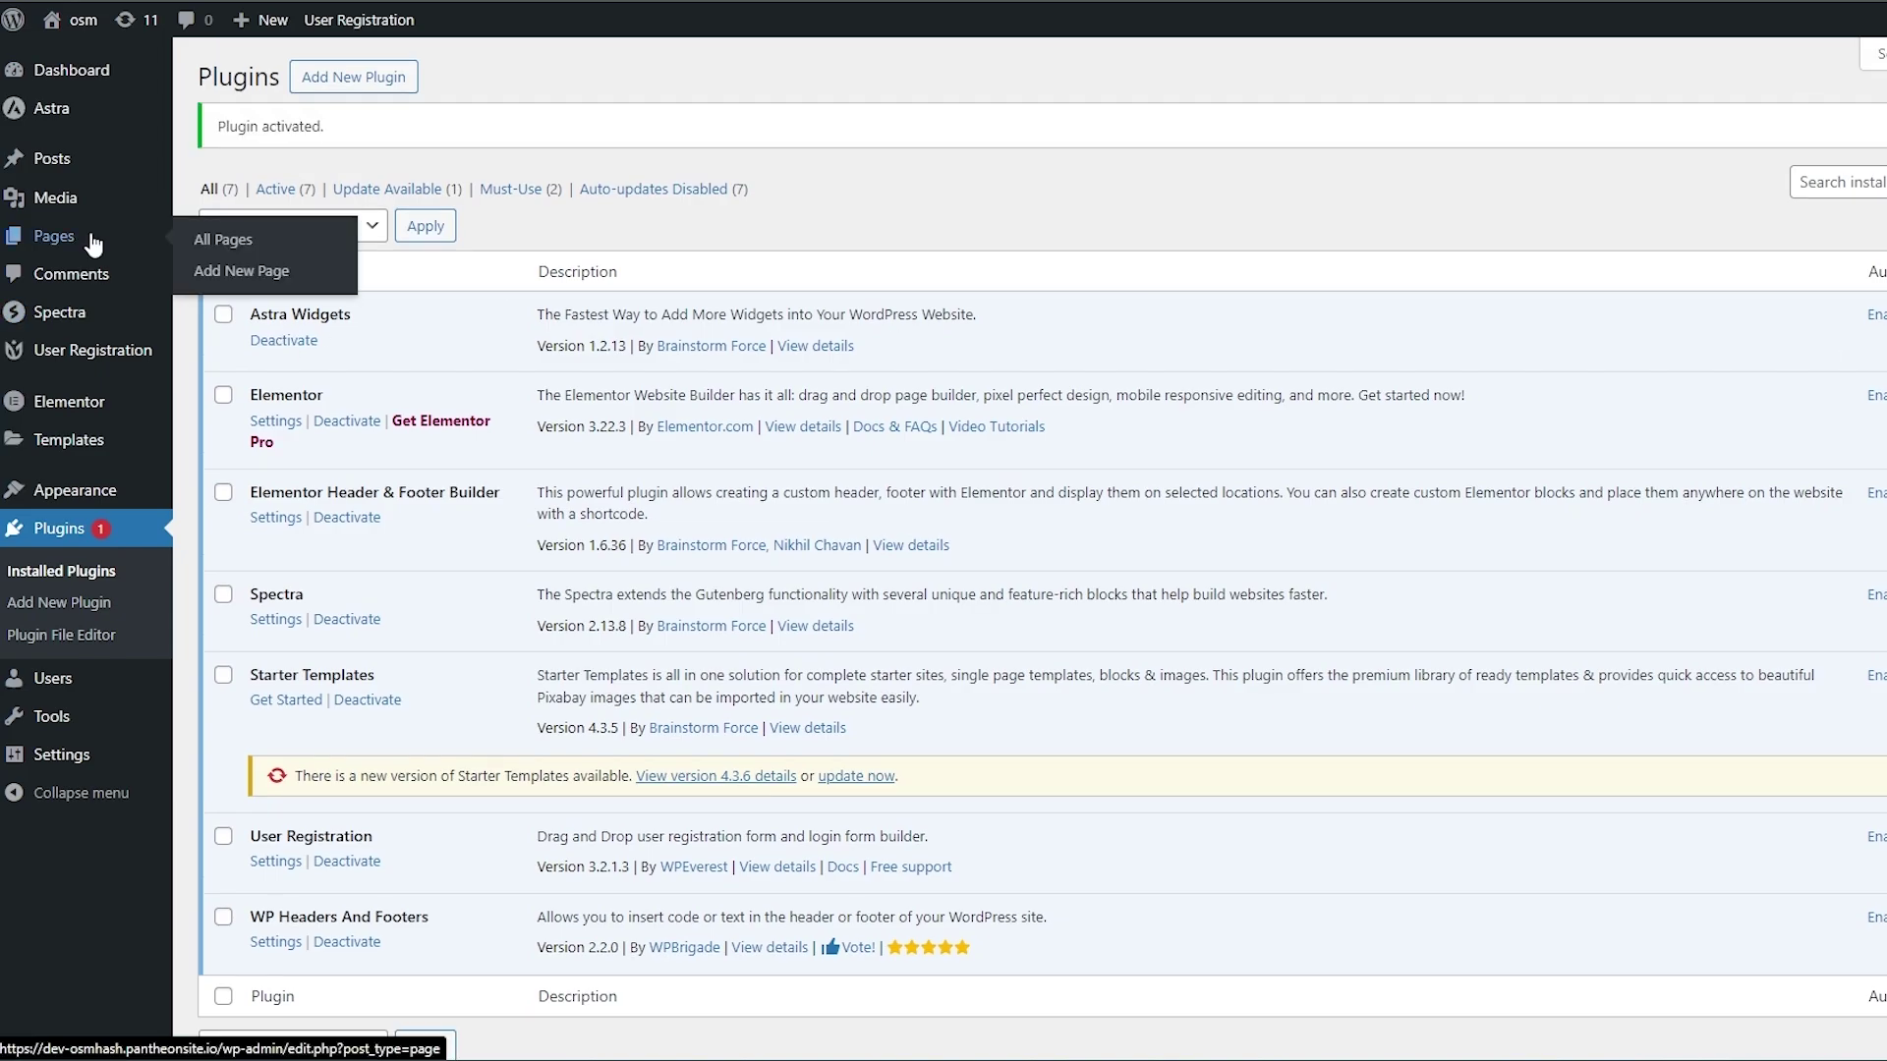
Open the Home page from All Pages in the block editor and toggle the sidebar between Block and Page settings.
click(41, 244)
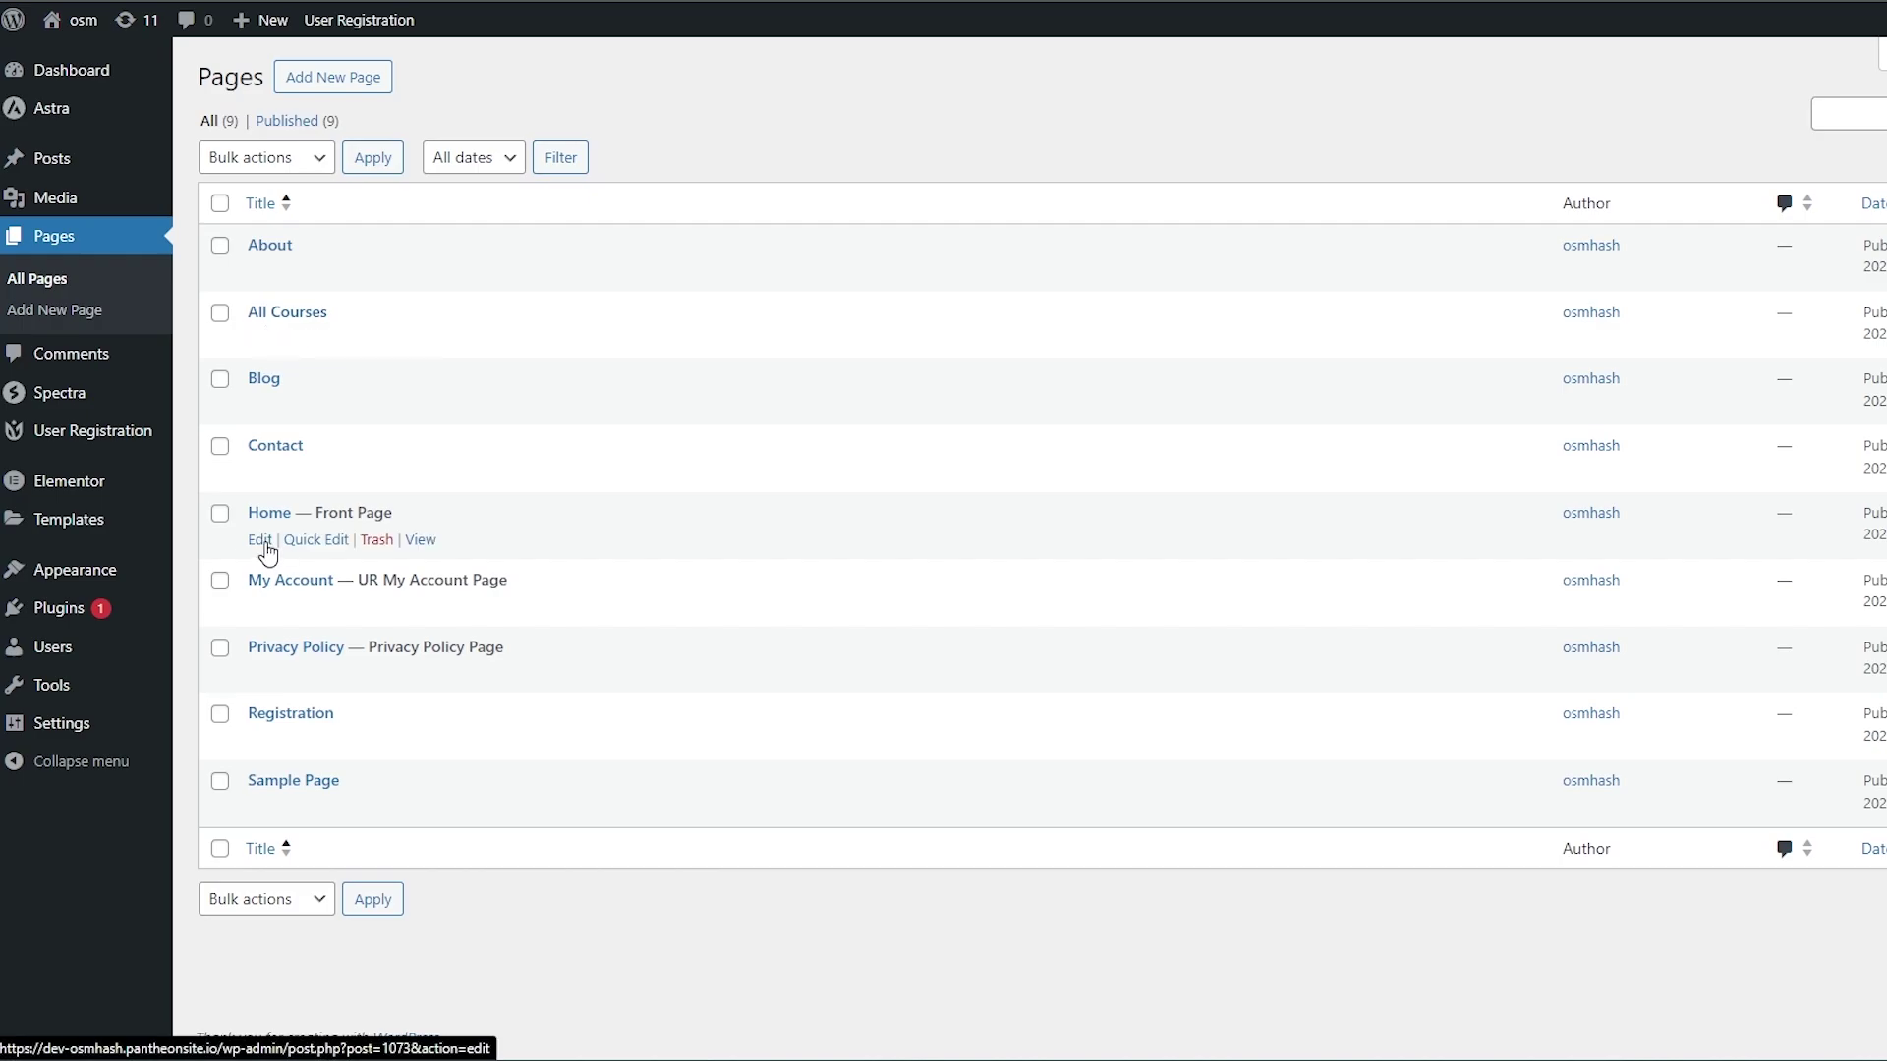
click(262, 542)
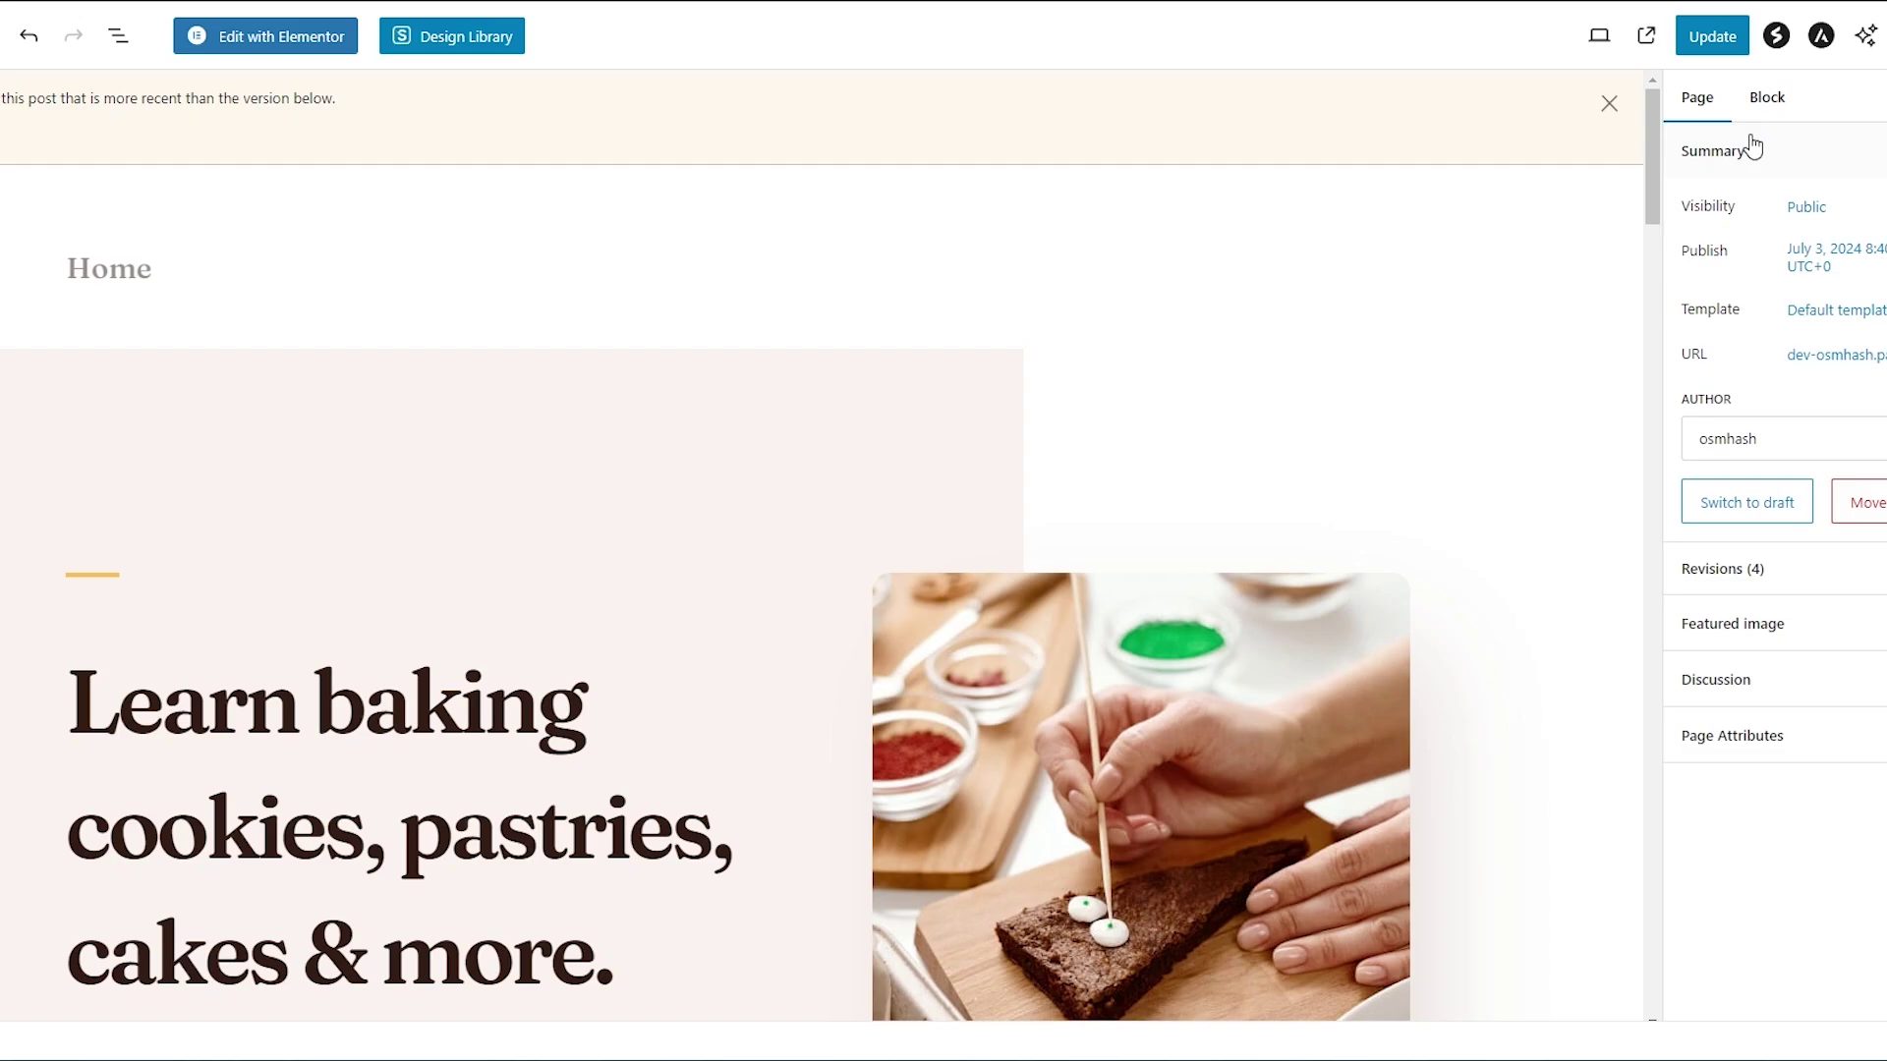
click(1717, 118)
click(1671, 106)
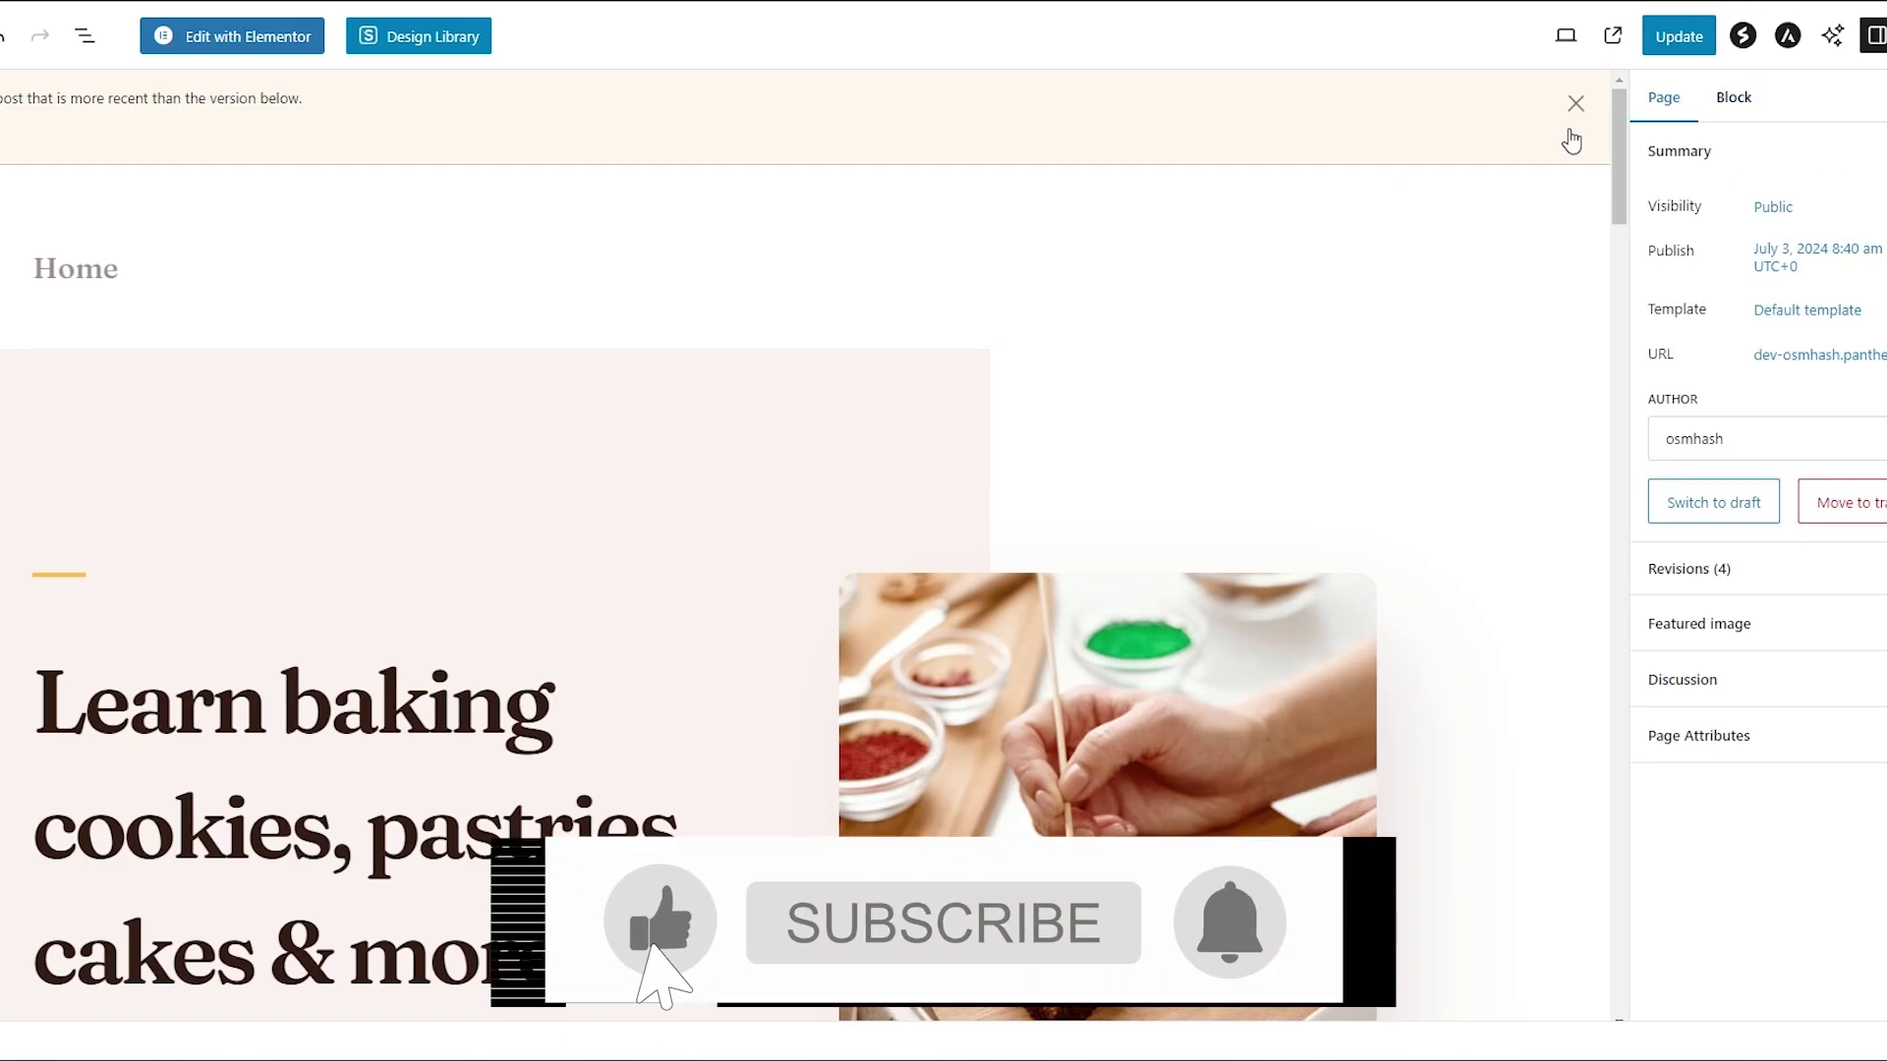
Insert a Code block into the Home page from the TEXT section of the block library.
click(246, 268)
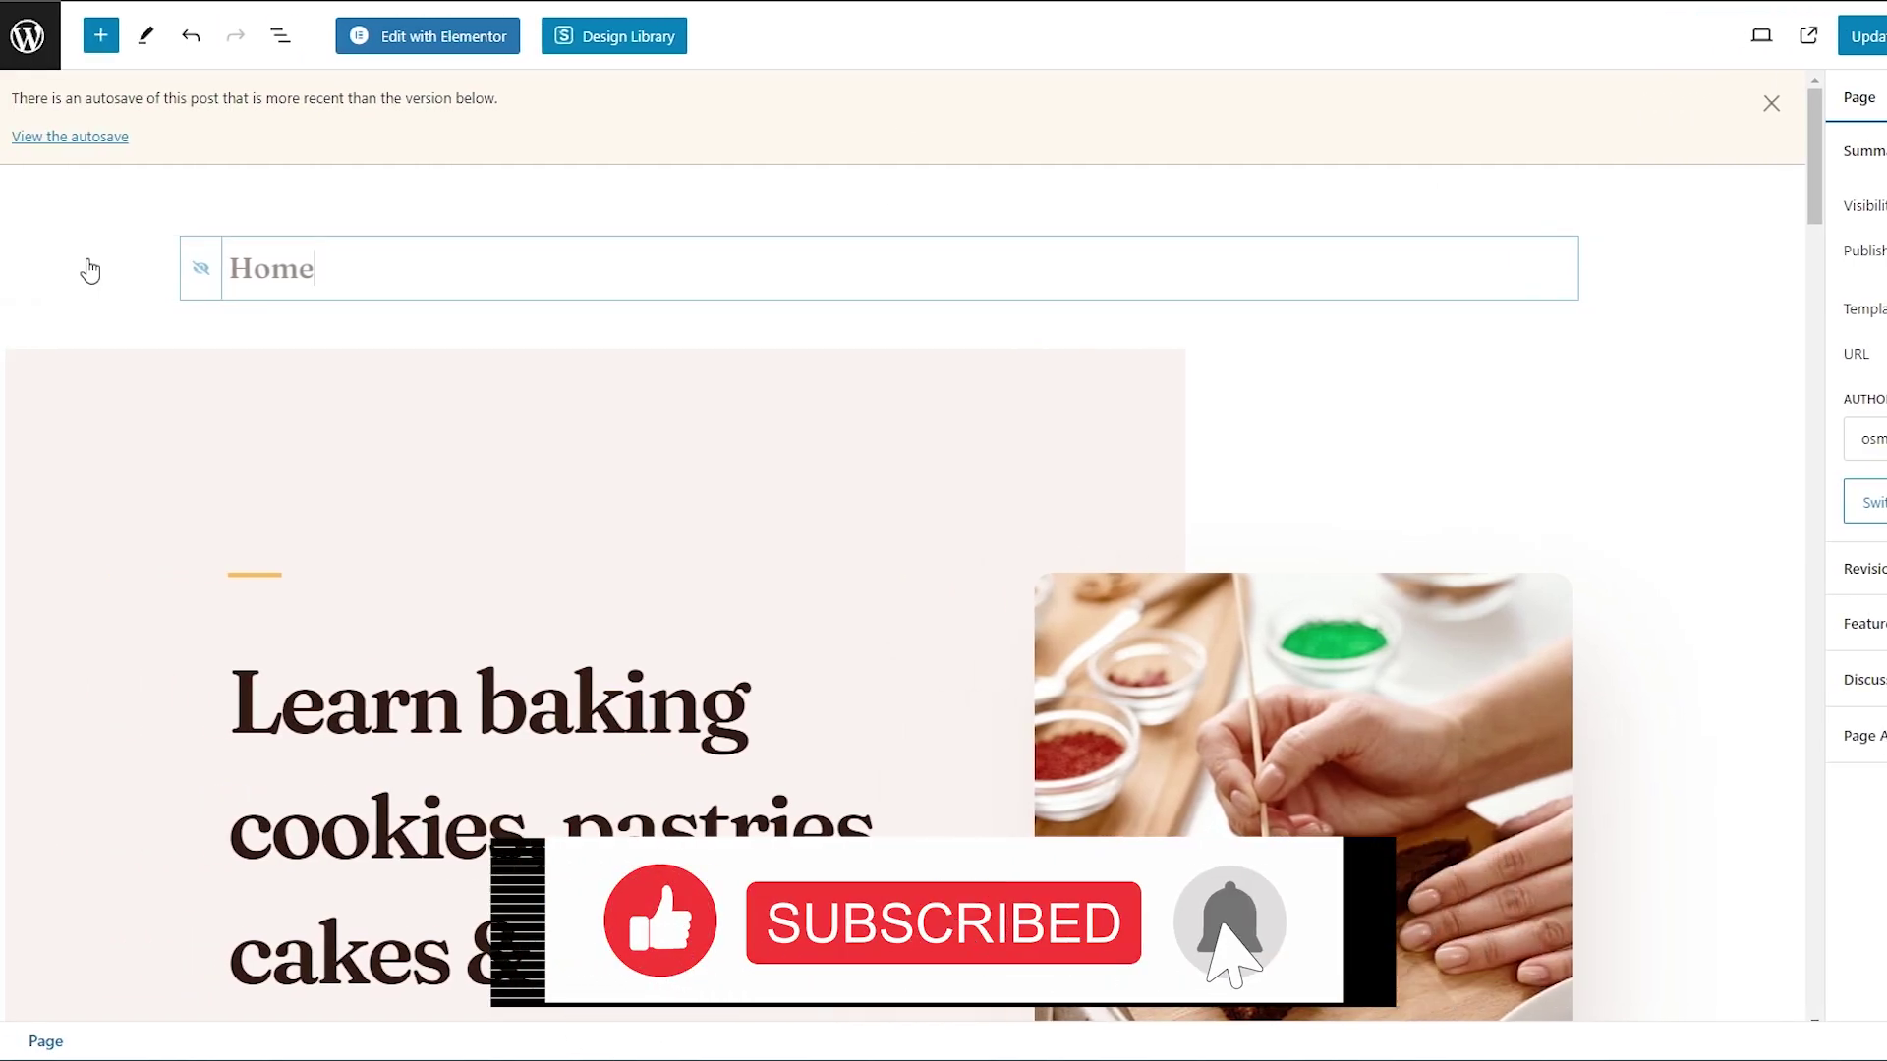
click(100, 35)
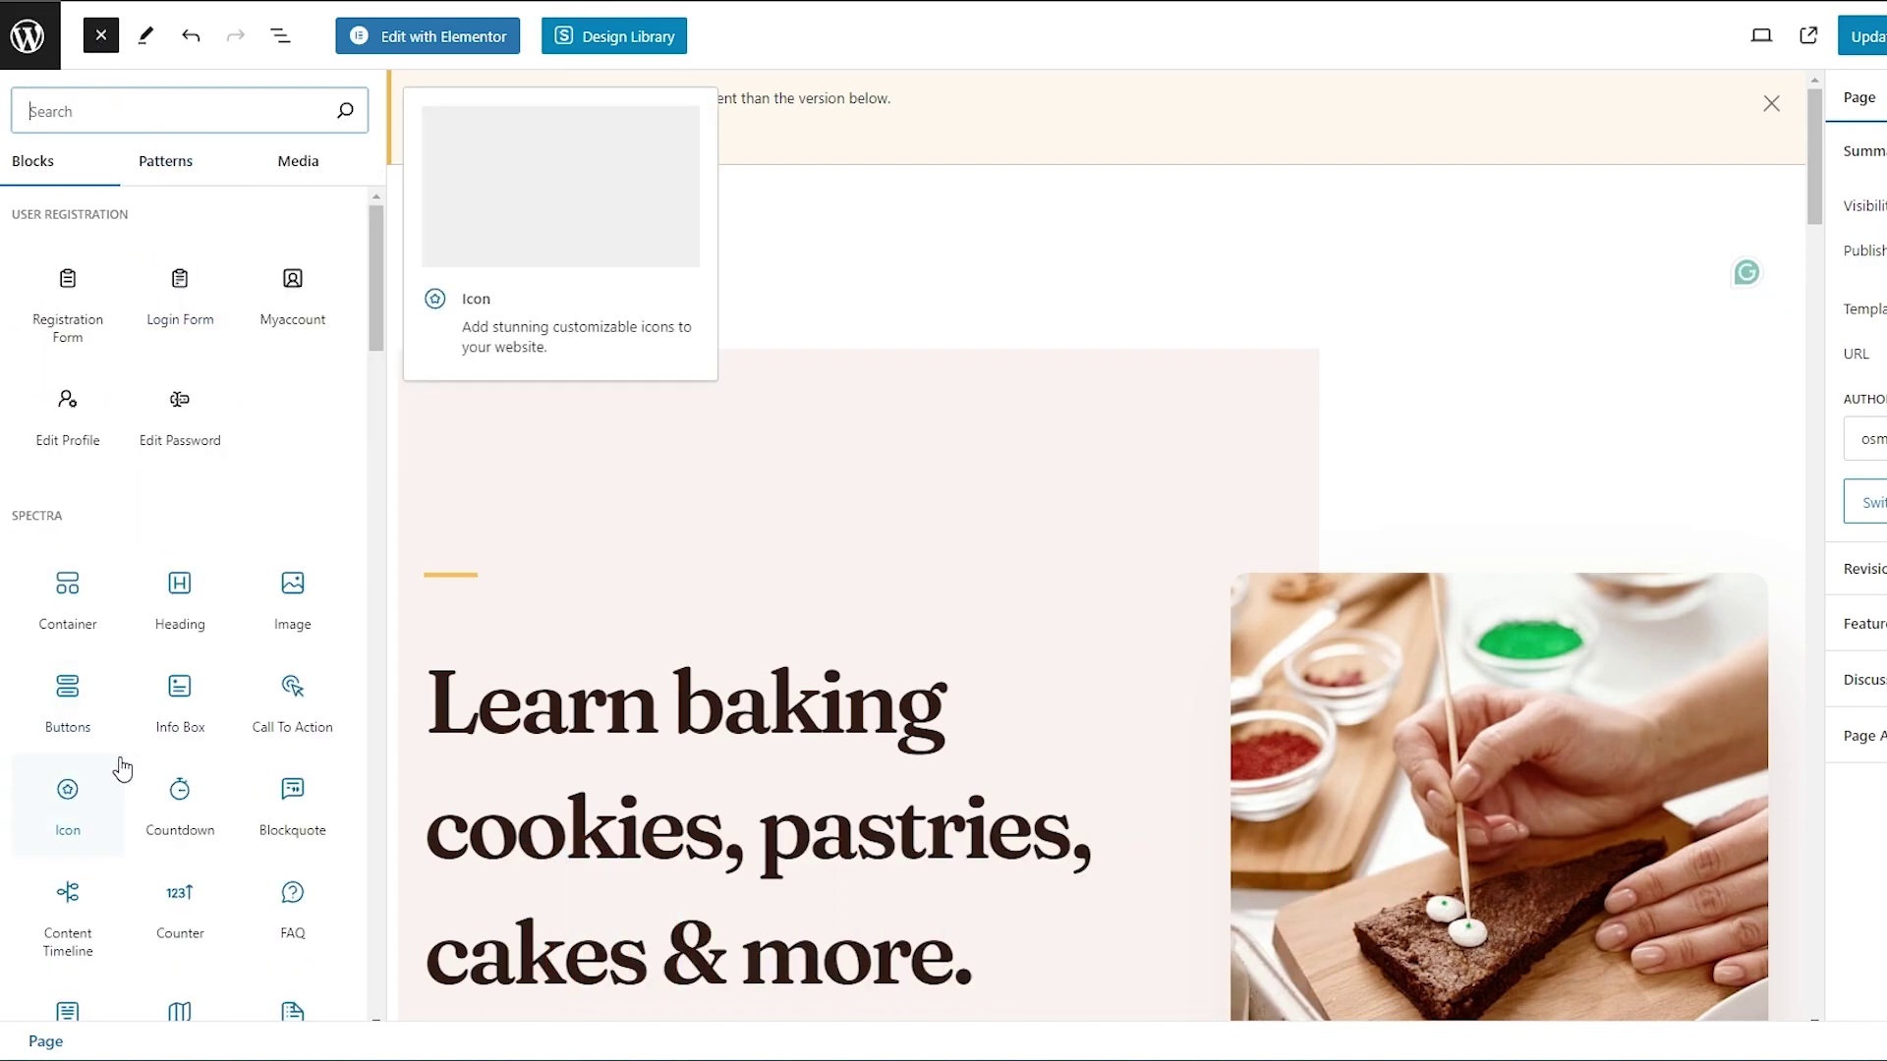
scroll(196, 757, down, 5)
scroll(223, 786, down, 10)
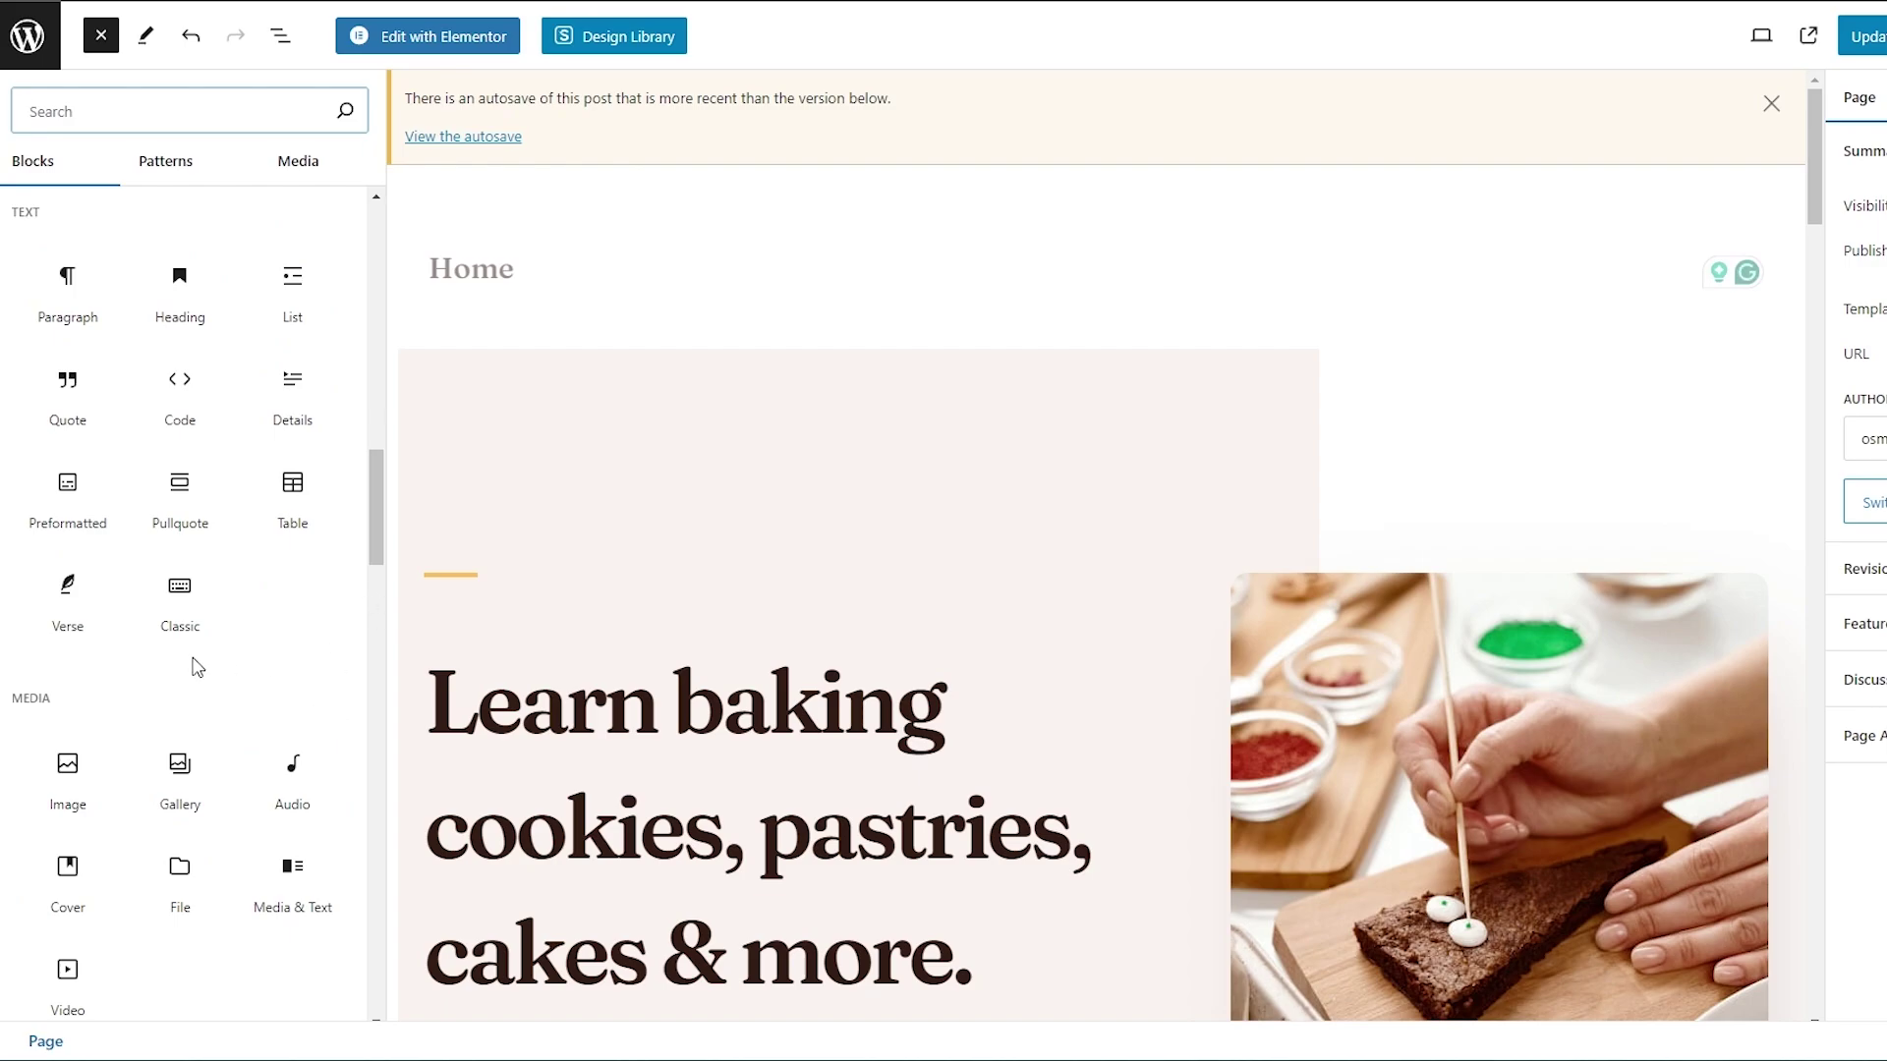
mouse_move(199, 428)
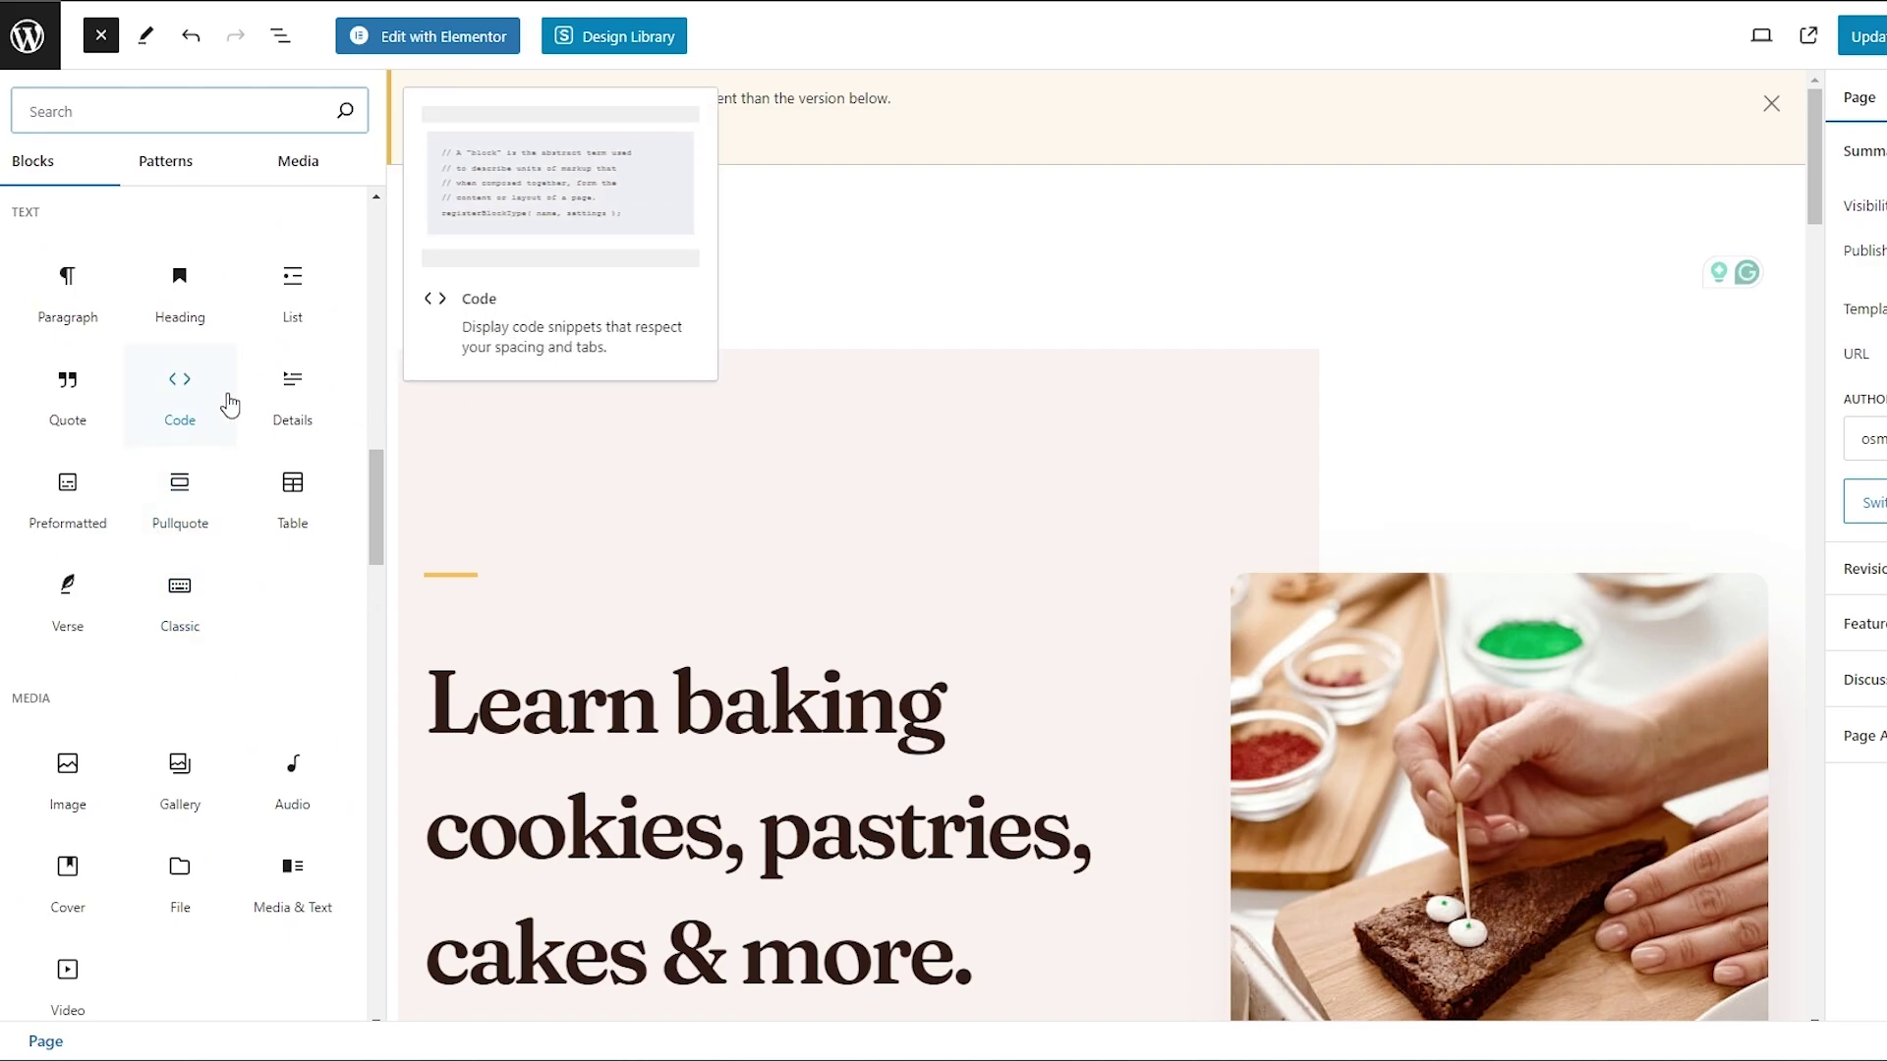
click(222, 405)
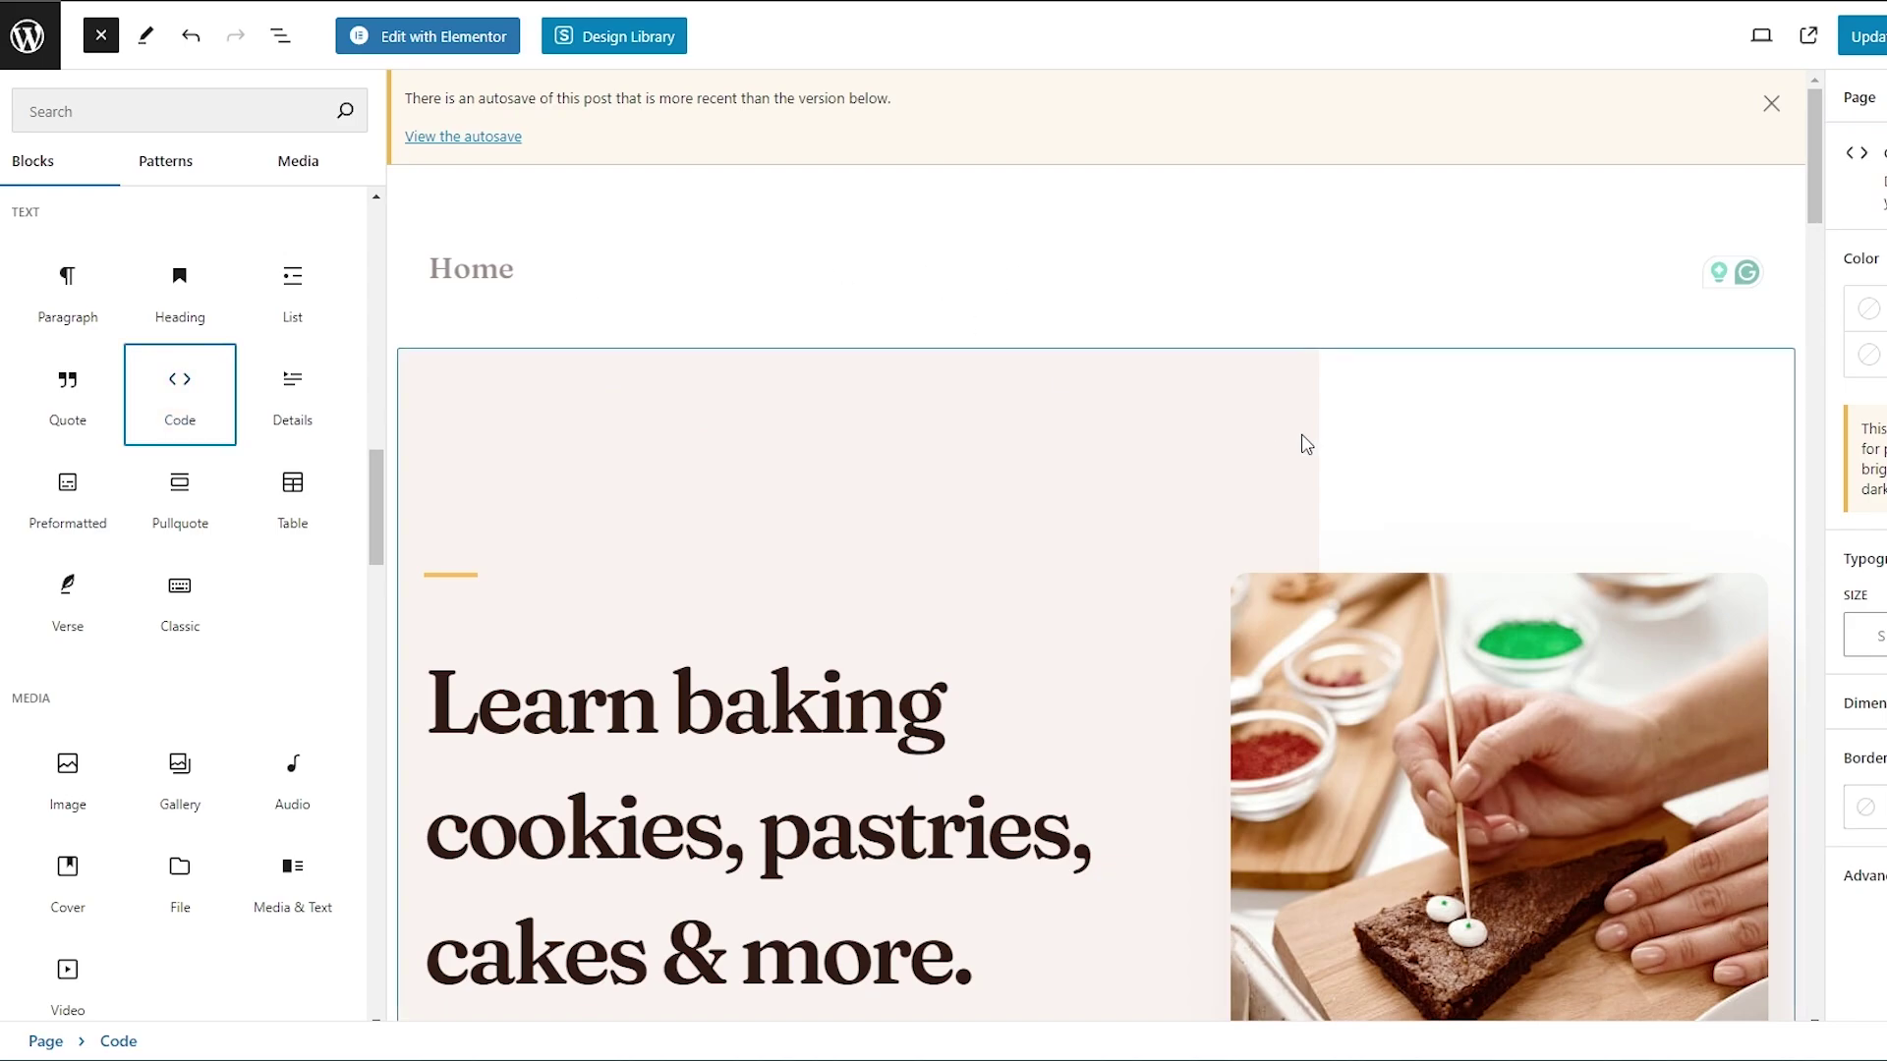
Close the block library and exit the editor back to the Pages list.
click(100, 36)
key(shift+Tab)
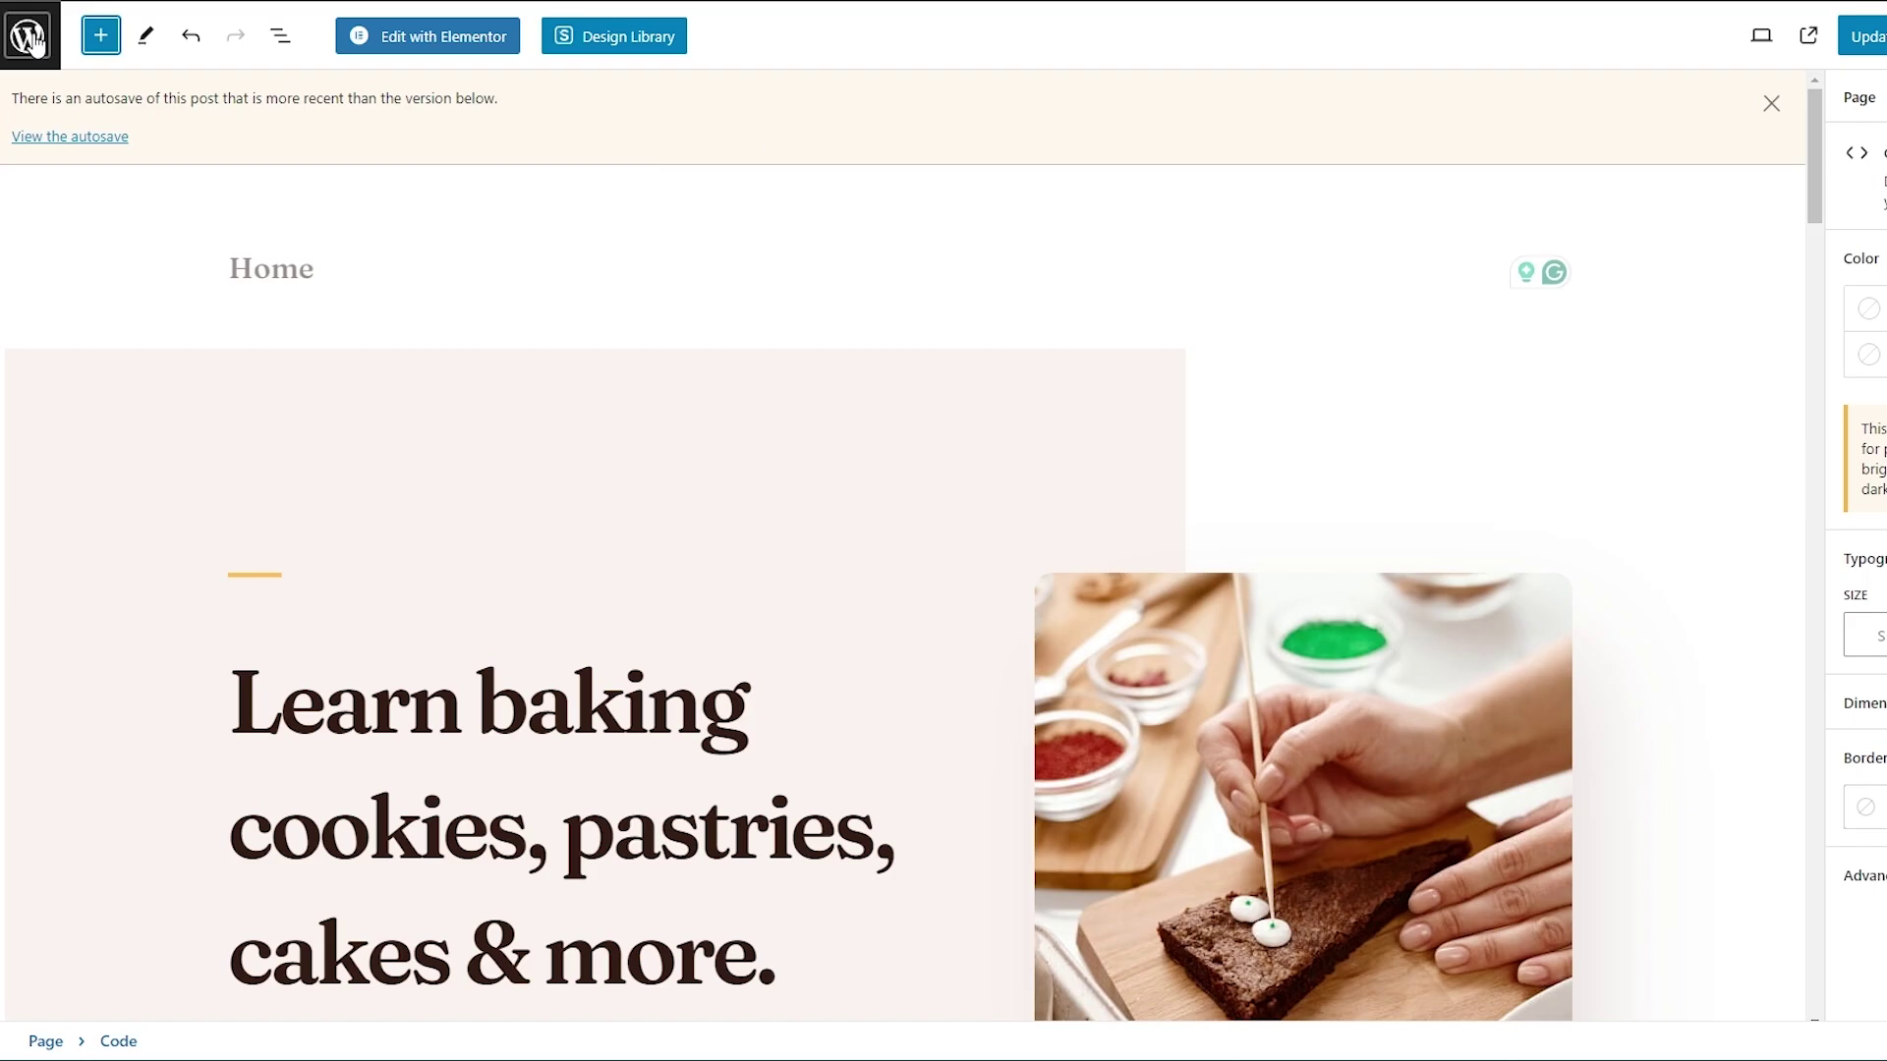
key(Return)
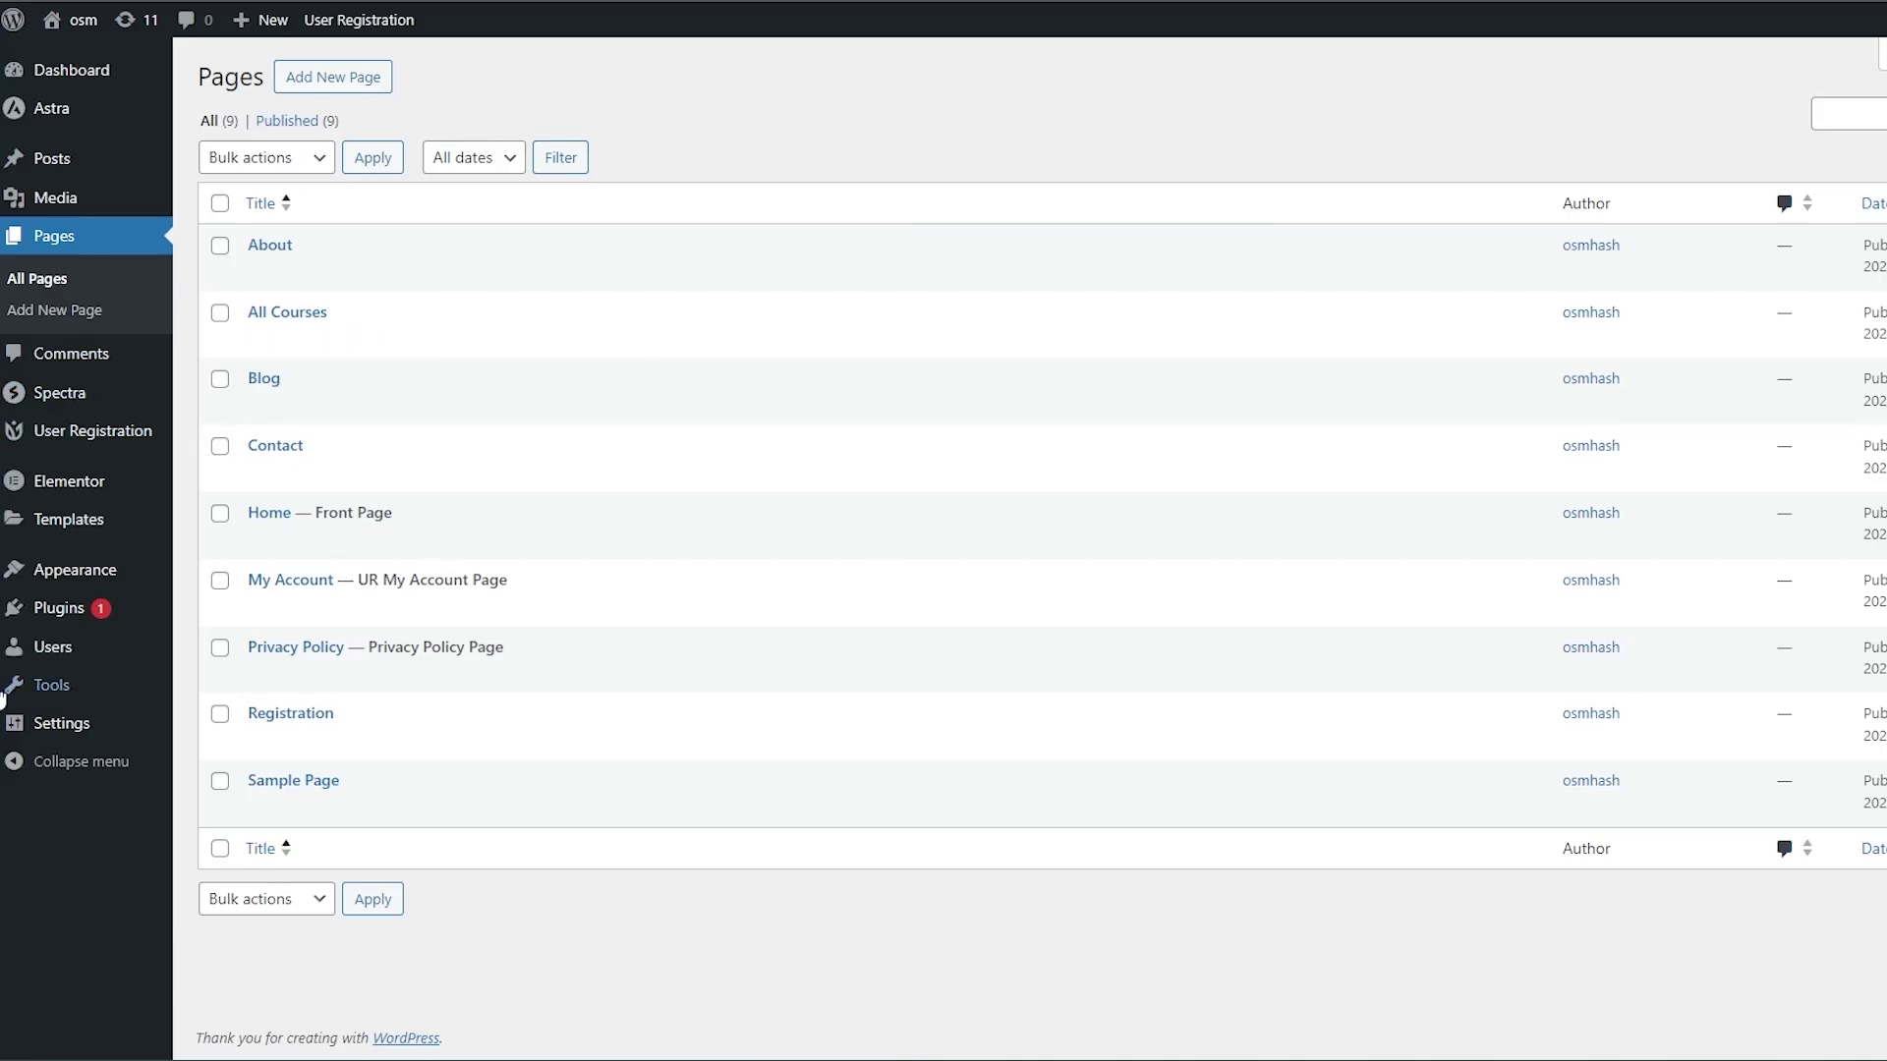
Open the WP Headers And Footers settings from Installed Plugins and focus the Scripts in Header box.
mouse_move(54, 614)
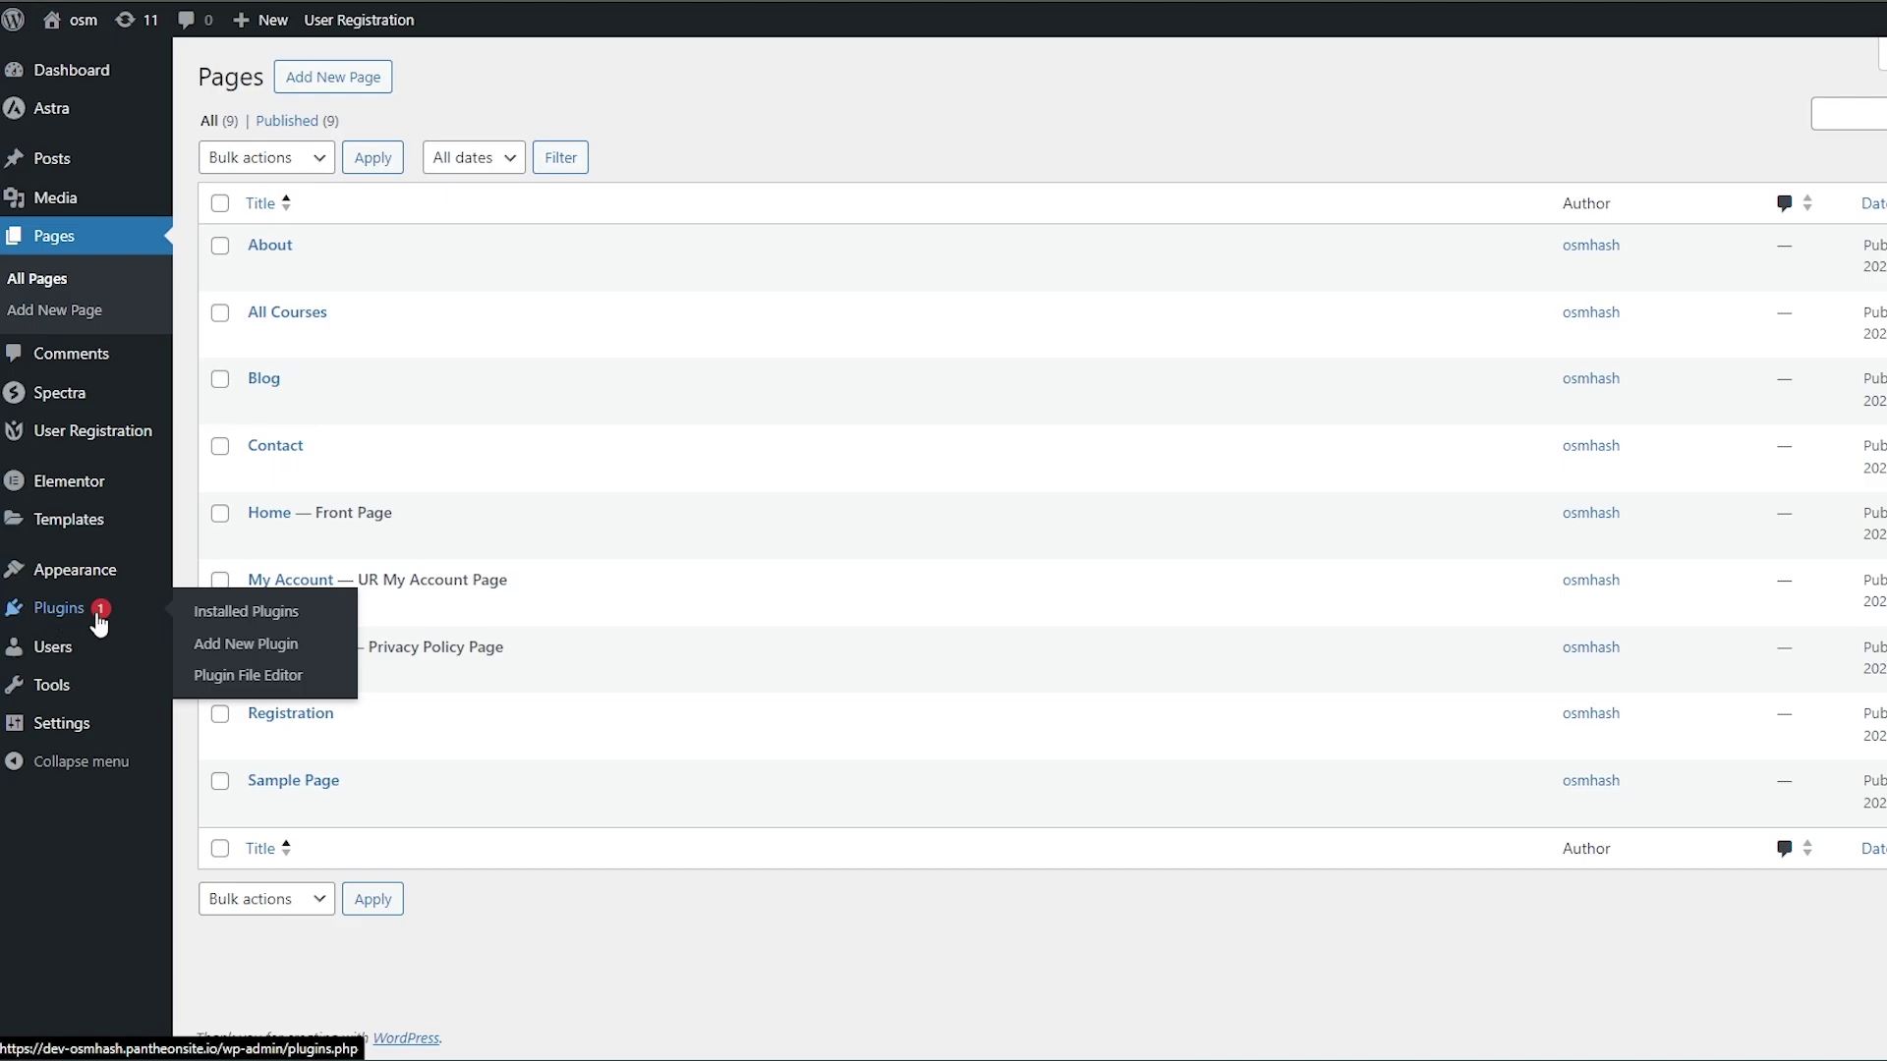
click(28, 619)
scroll(334, 556, down, 1)
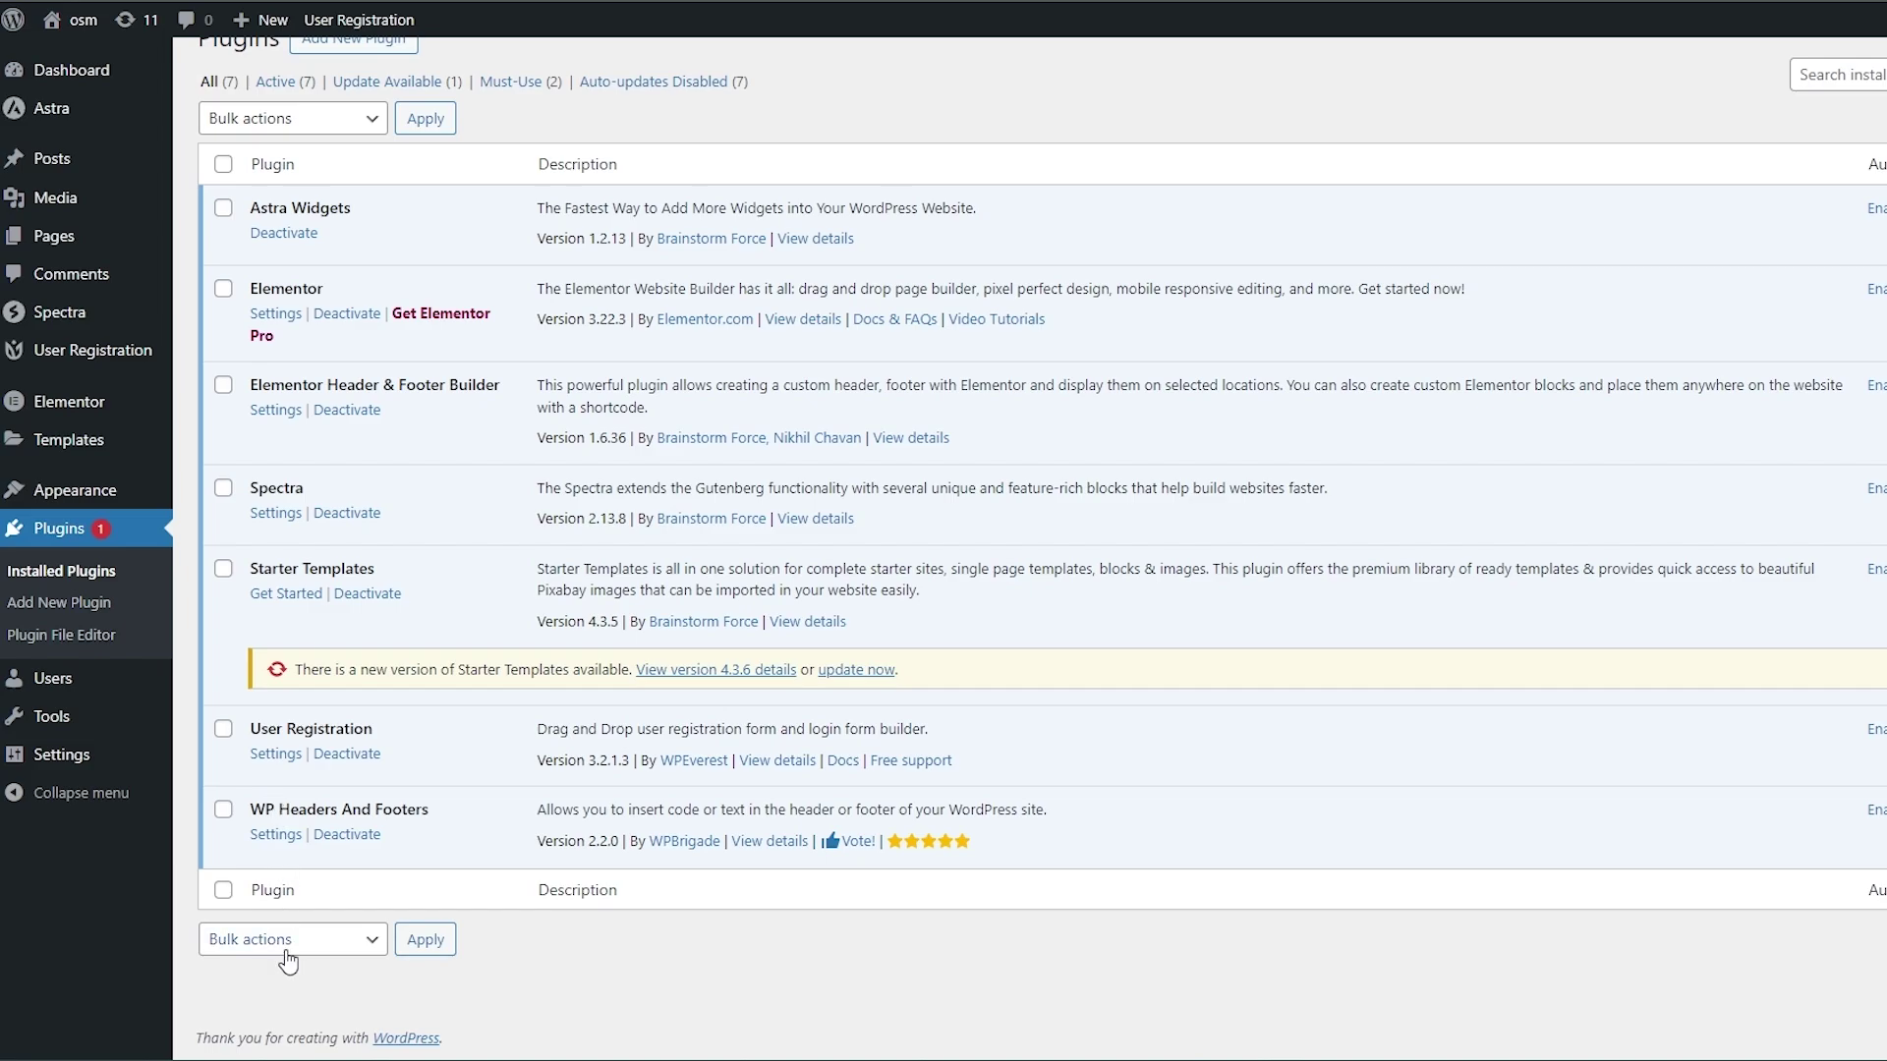
drag(255, 799, 433, 810)
click(280, 836)
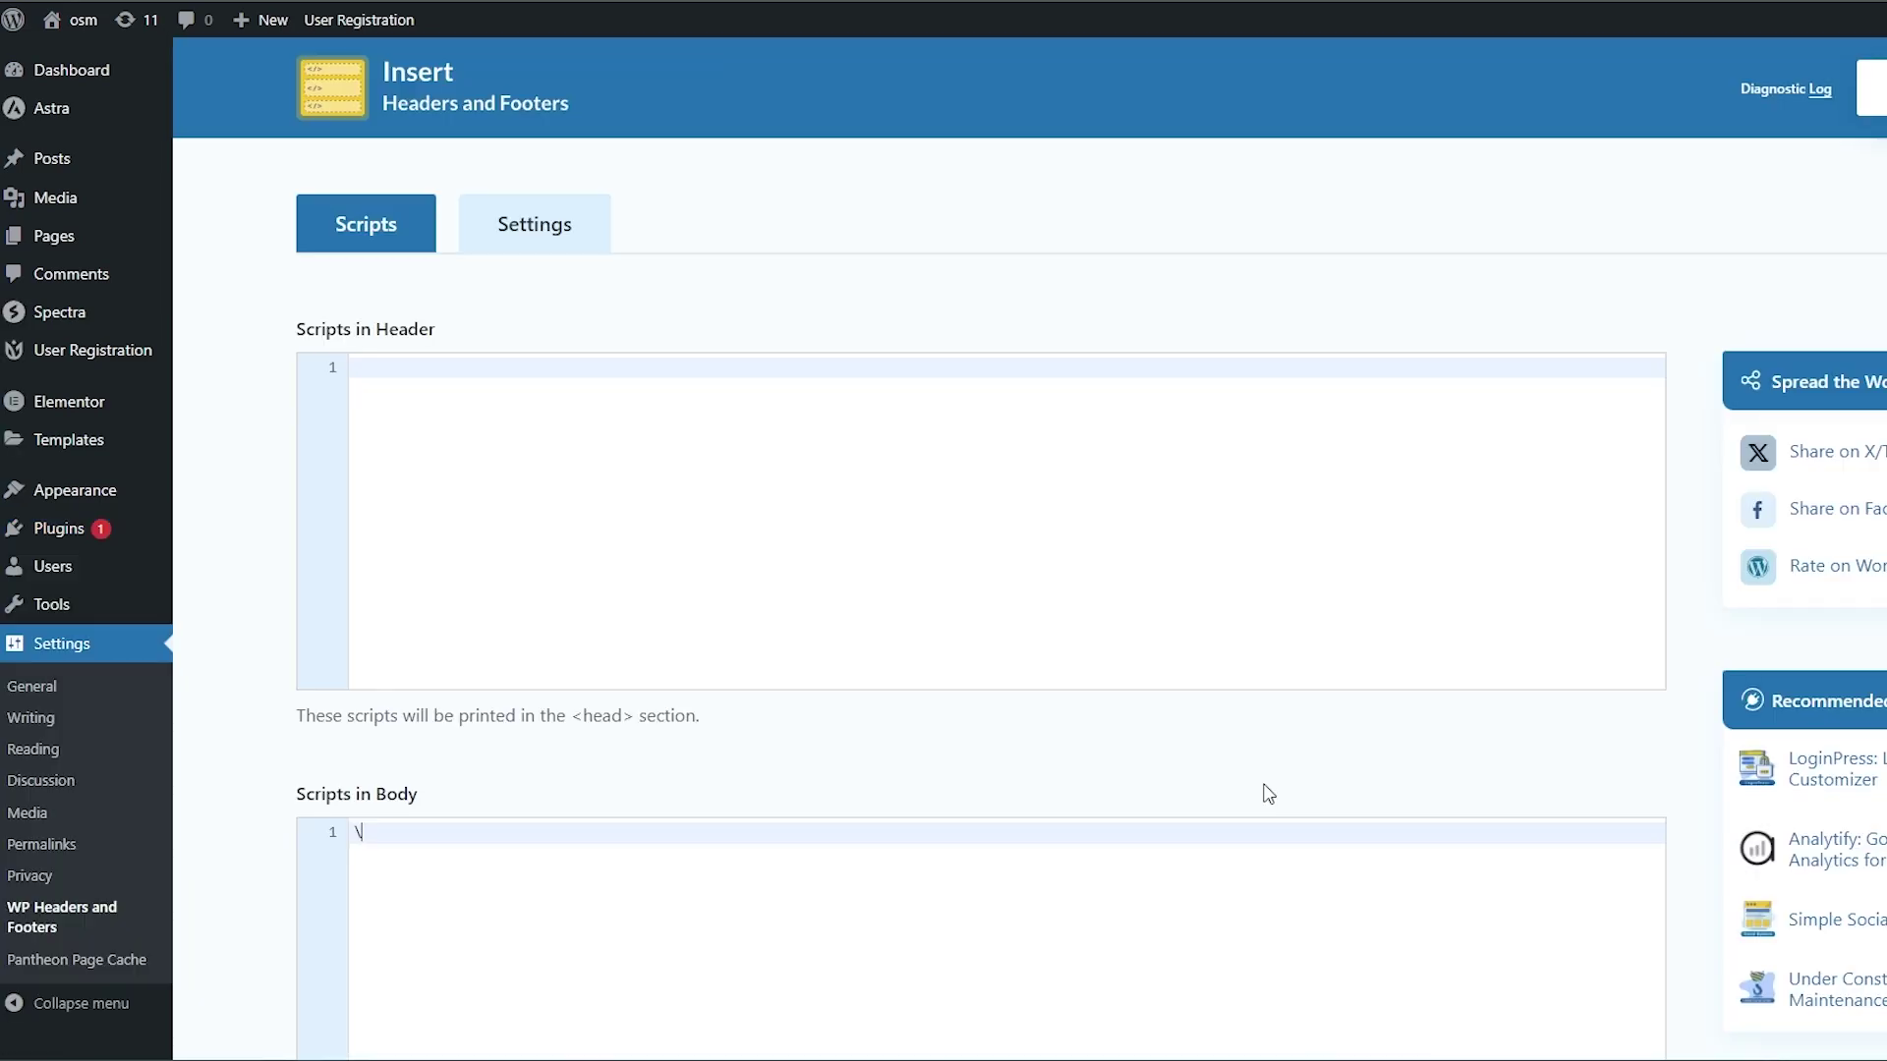
scroll(776, 742, down, 5)
scroll(290, 612, down, 4)
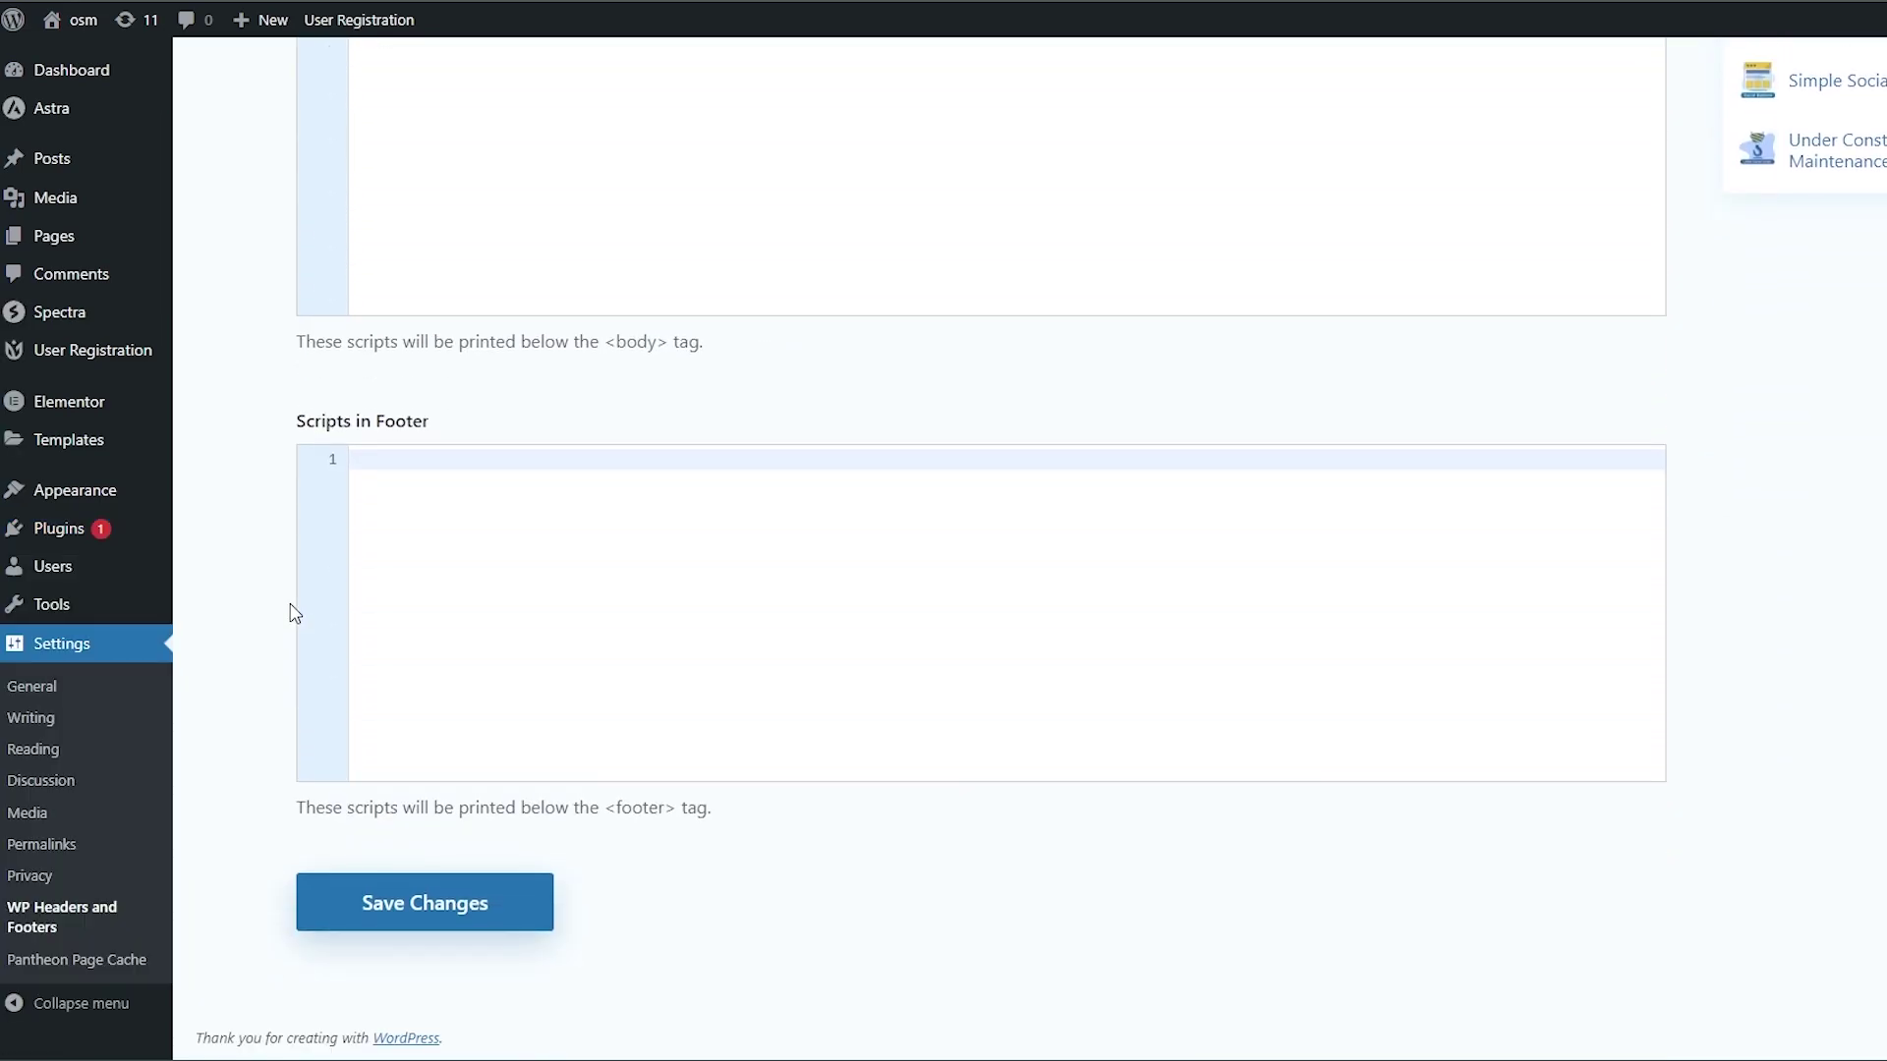
scroll(291, 612, up, 9)
click(425, 364)
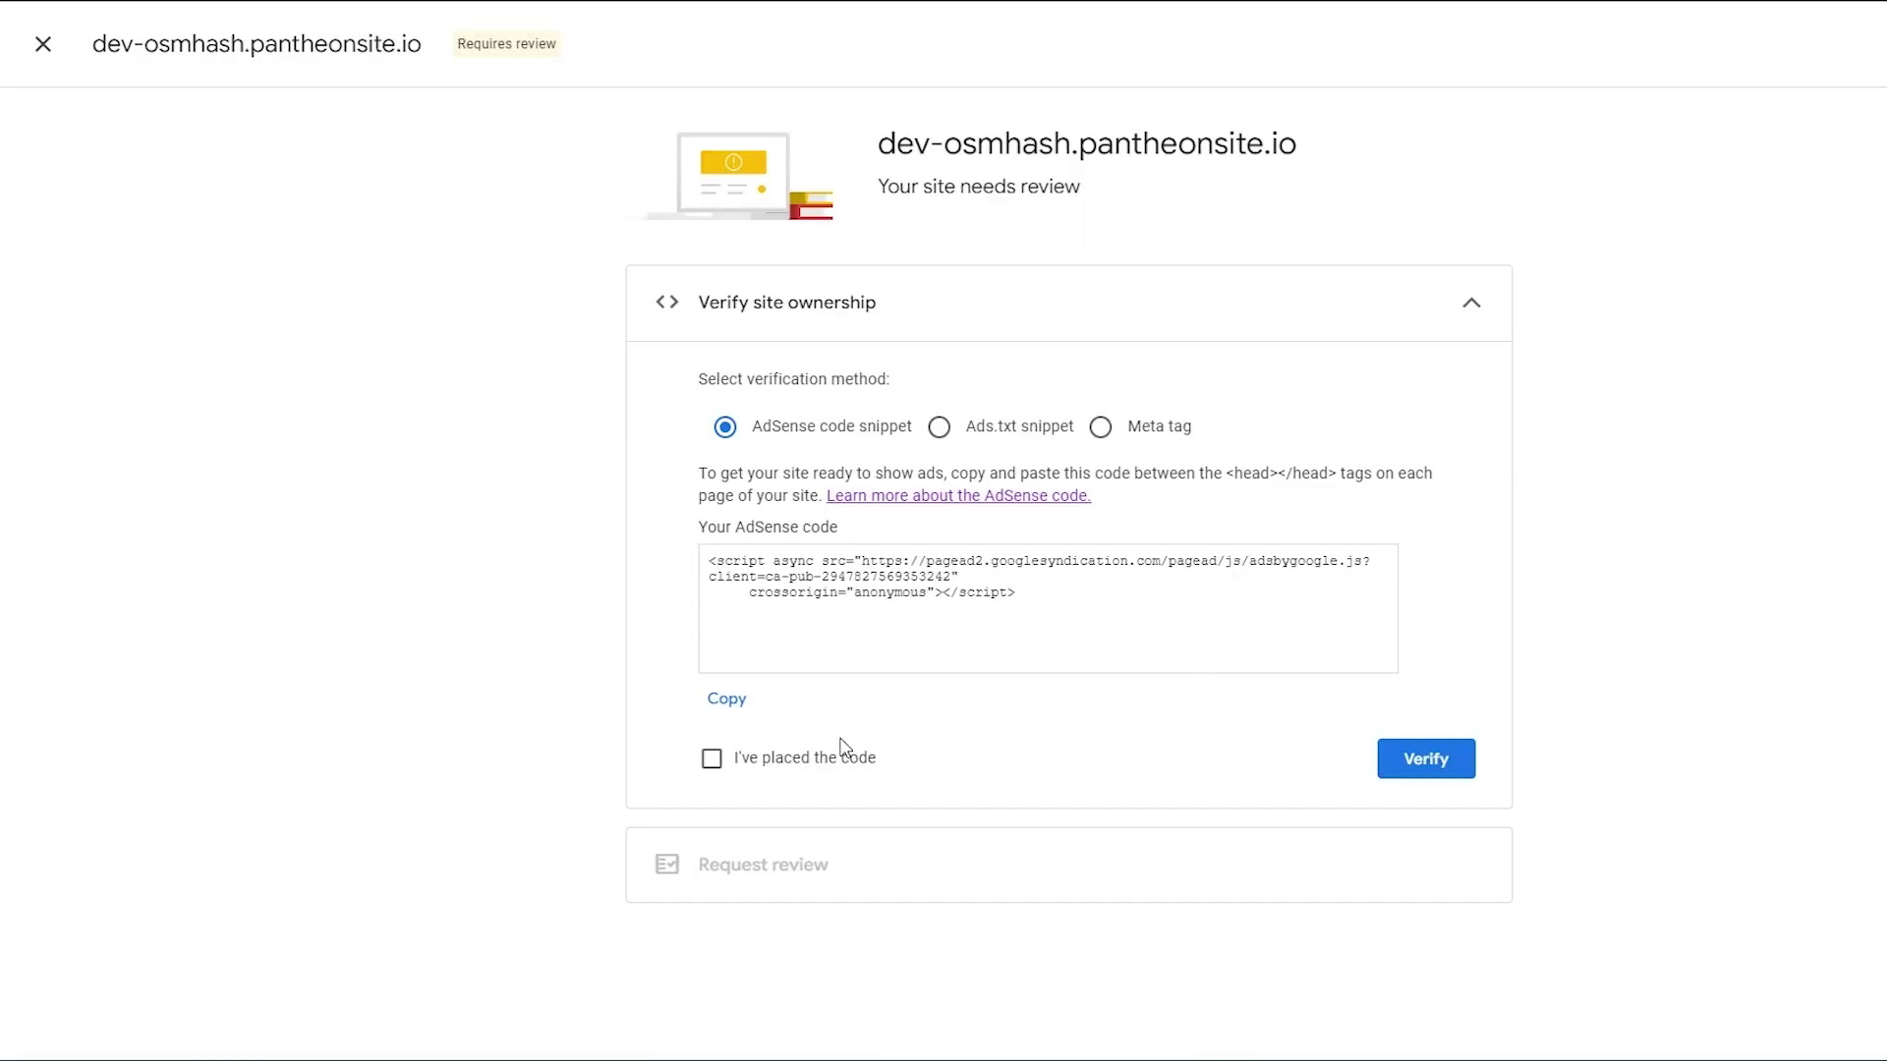
Paste the AdSense script into the Header, Body and Footer script boxes and save.
click(726, 699)
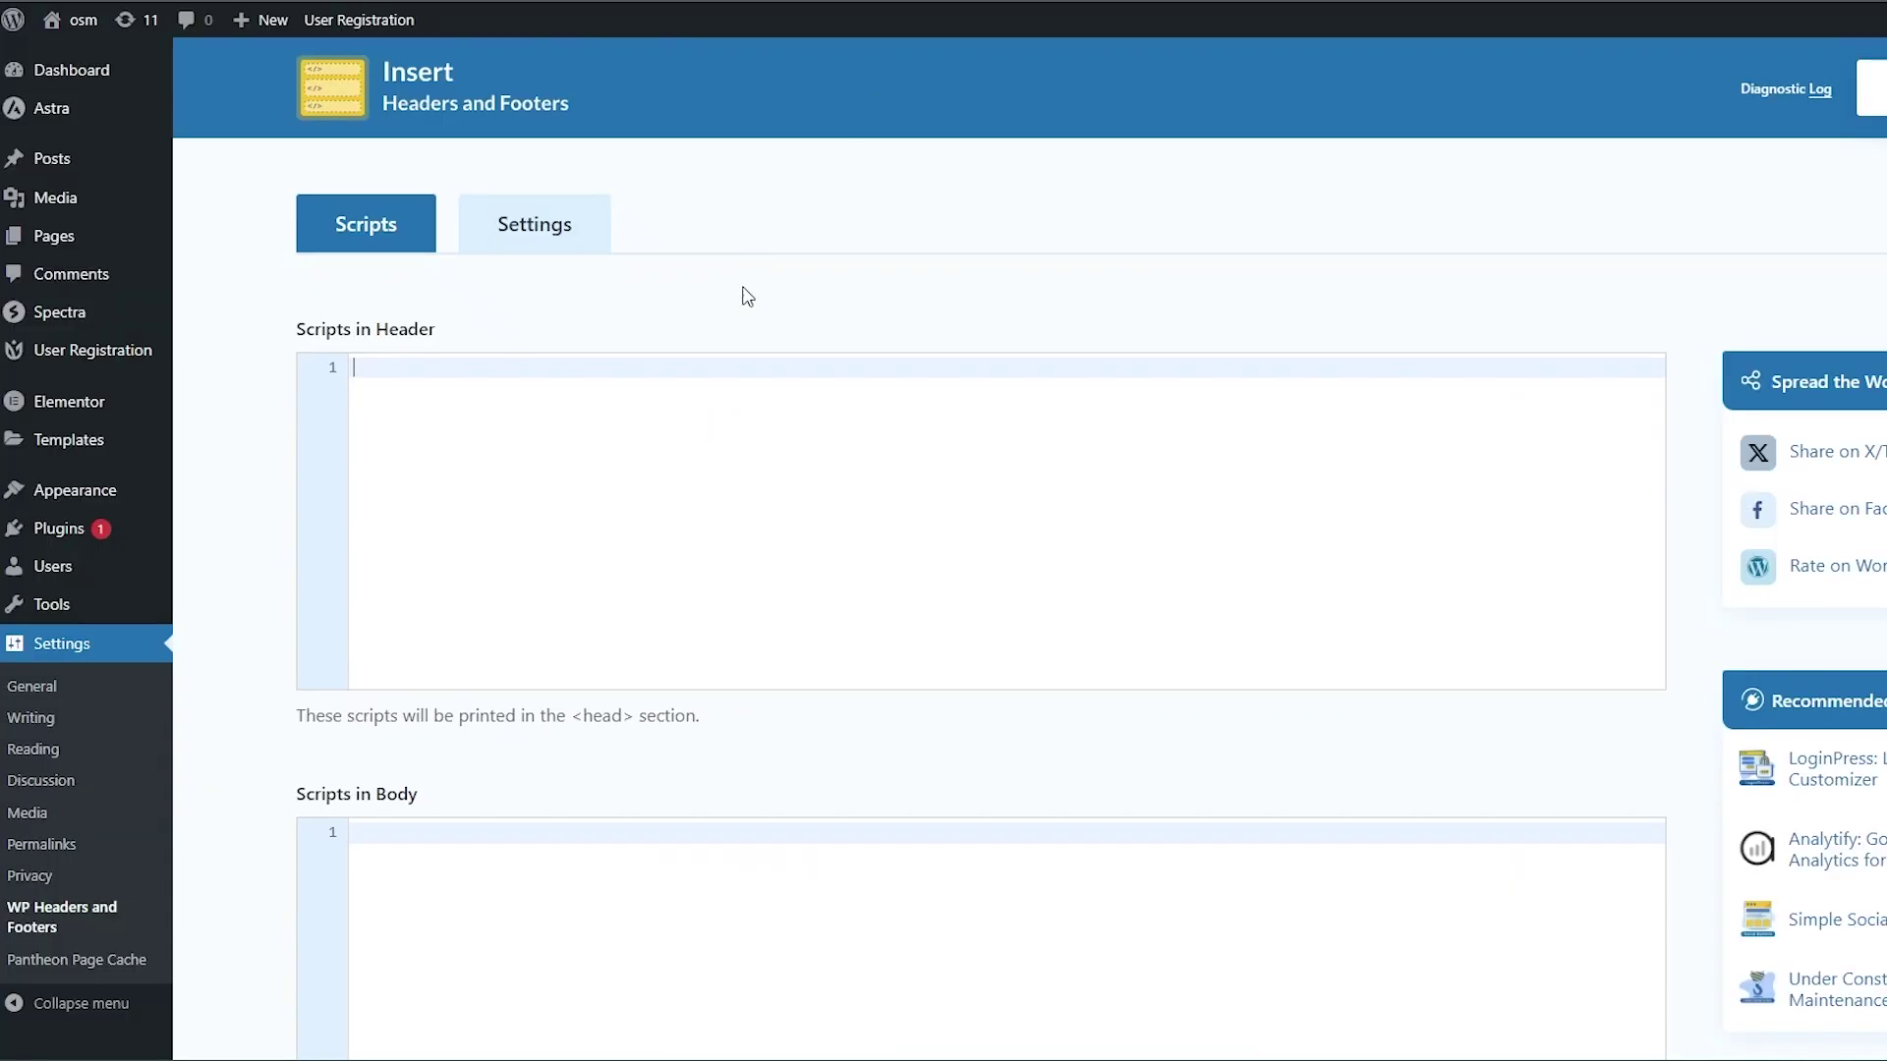
key(ctrl+v)
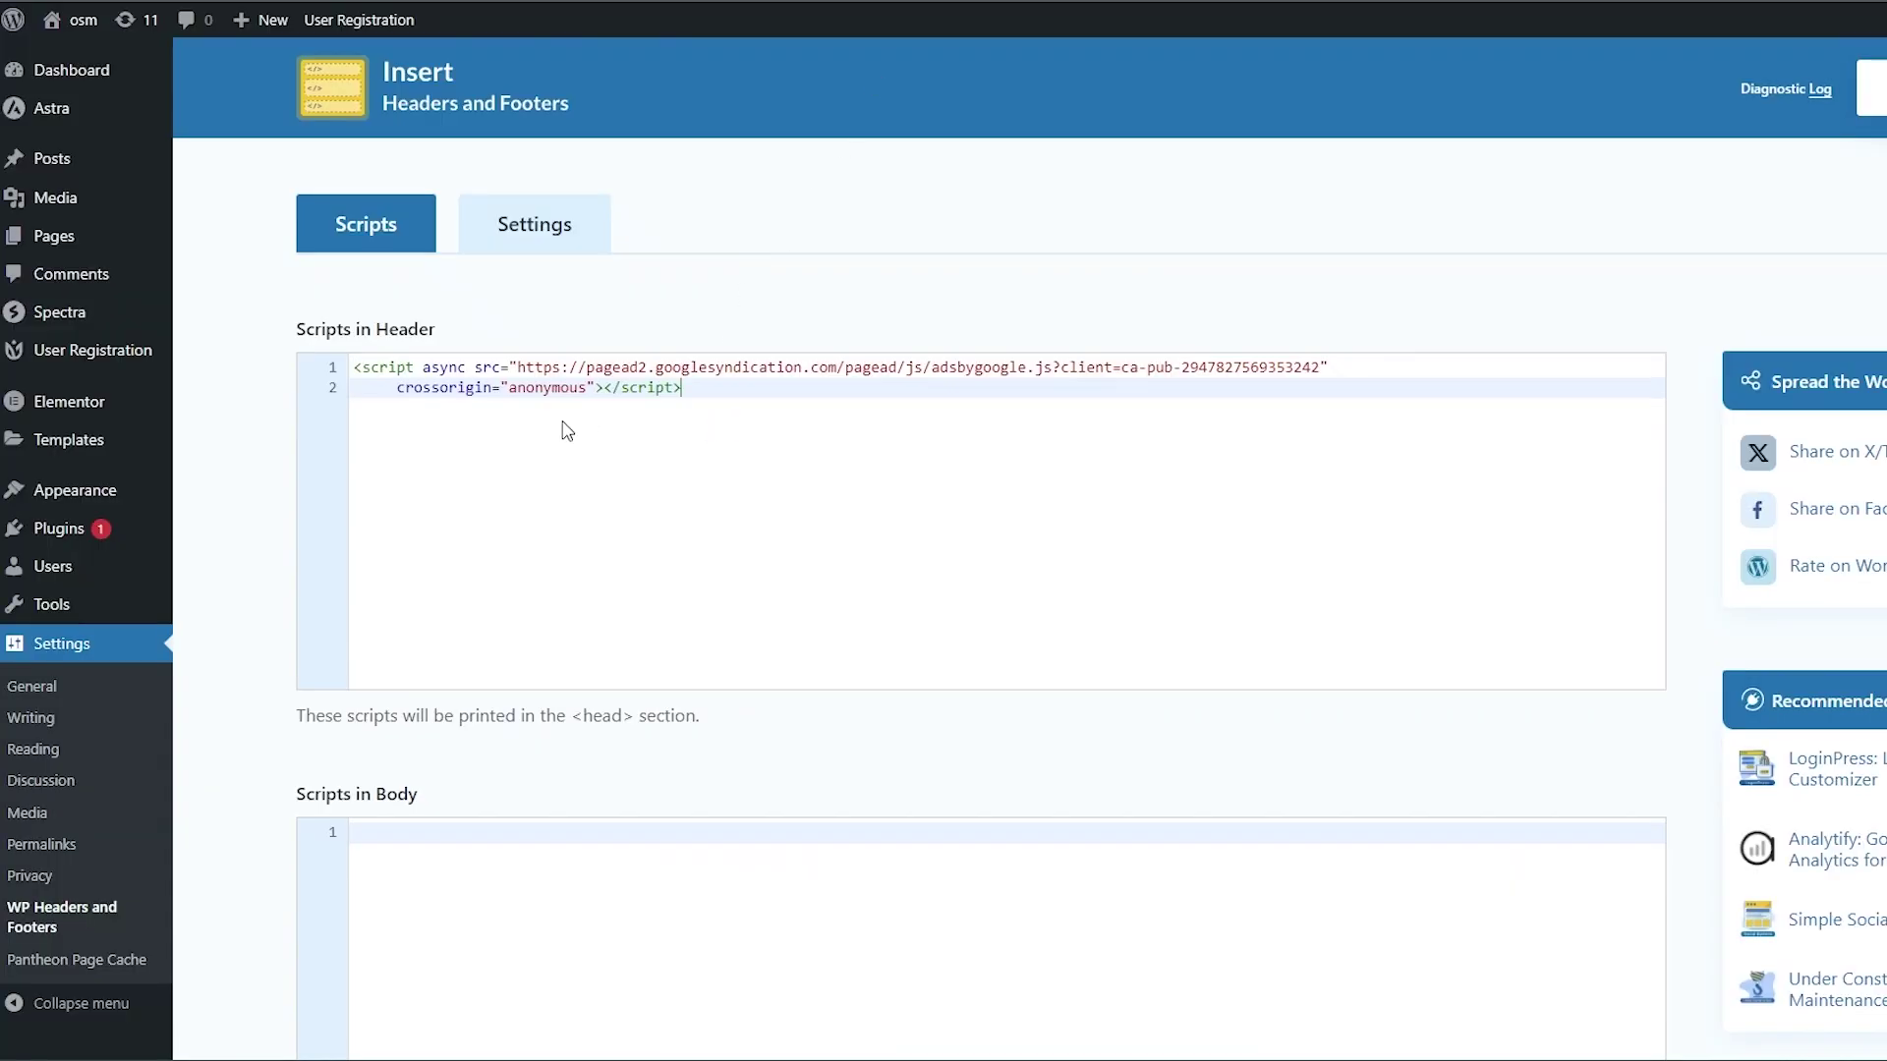
scroll(335, 526, down, 3)
click(388, 553)
key(ctrl+v)
scroll(388, 439, down, 5)
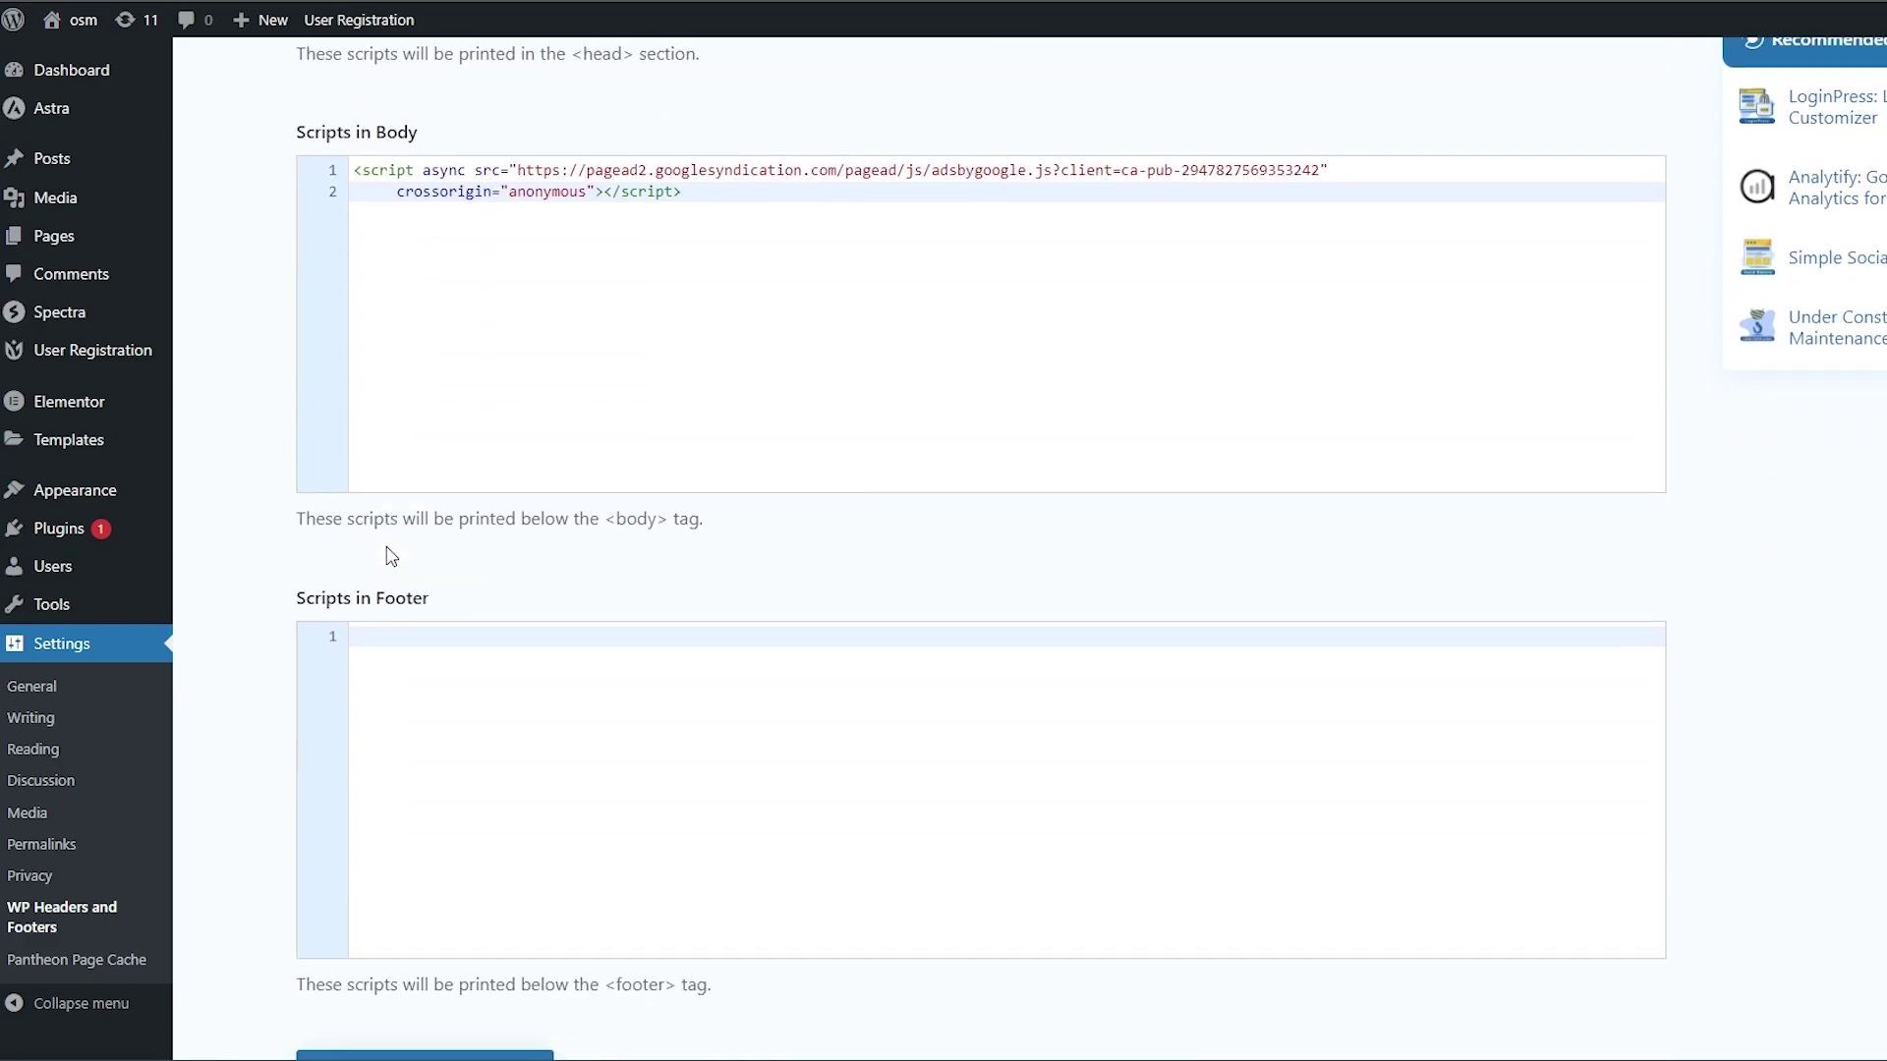
click(403, 573)
key(ctrl+v)
scroll(825, 855, up, 8)
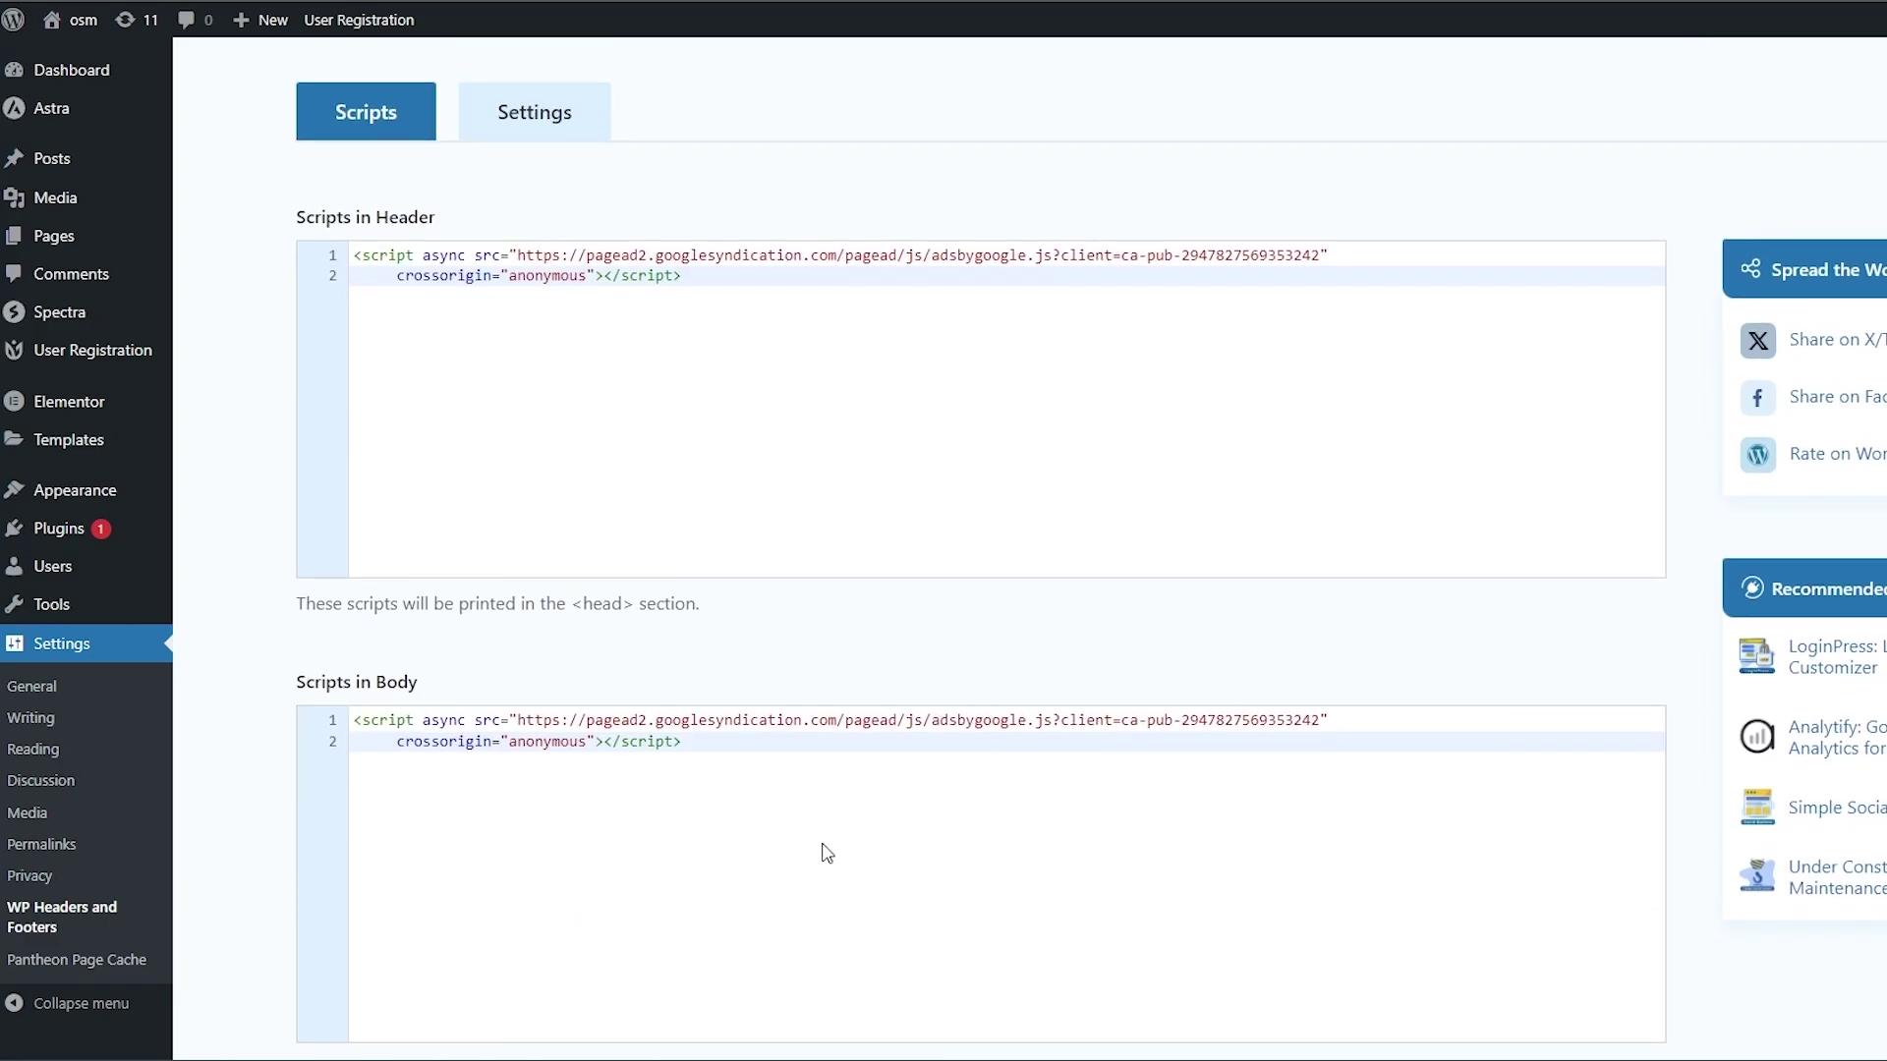
scroll(587, 356, down, 10)
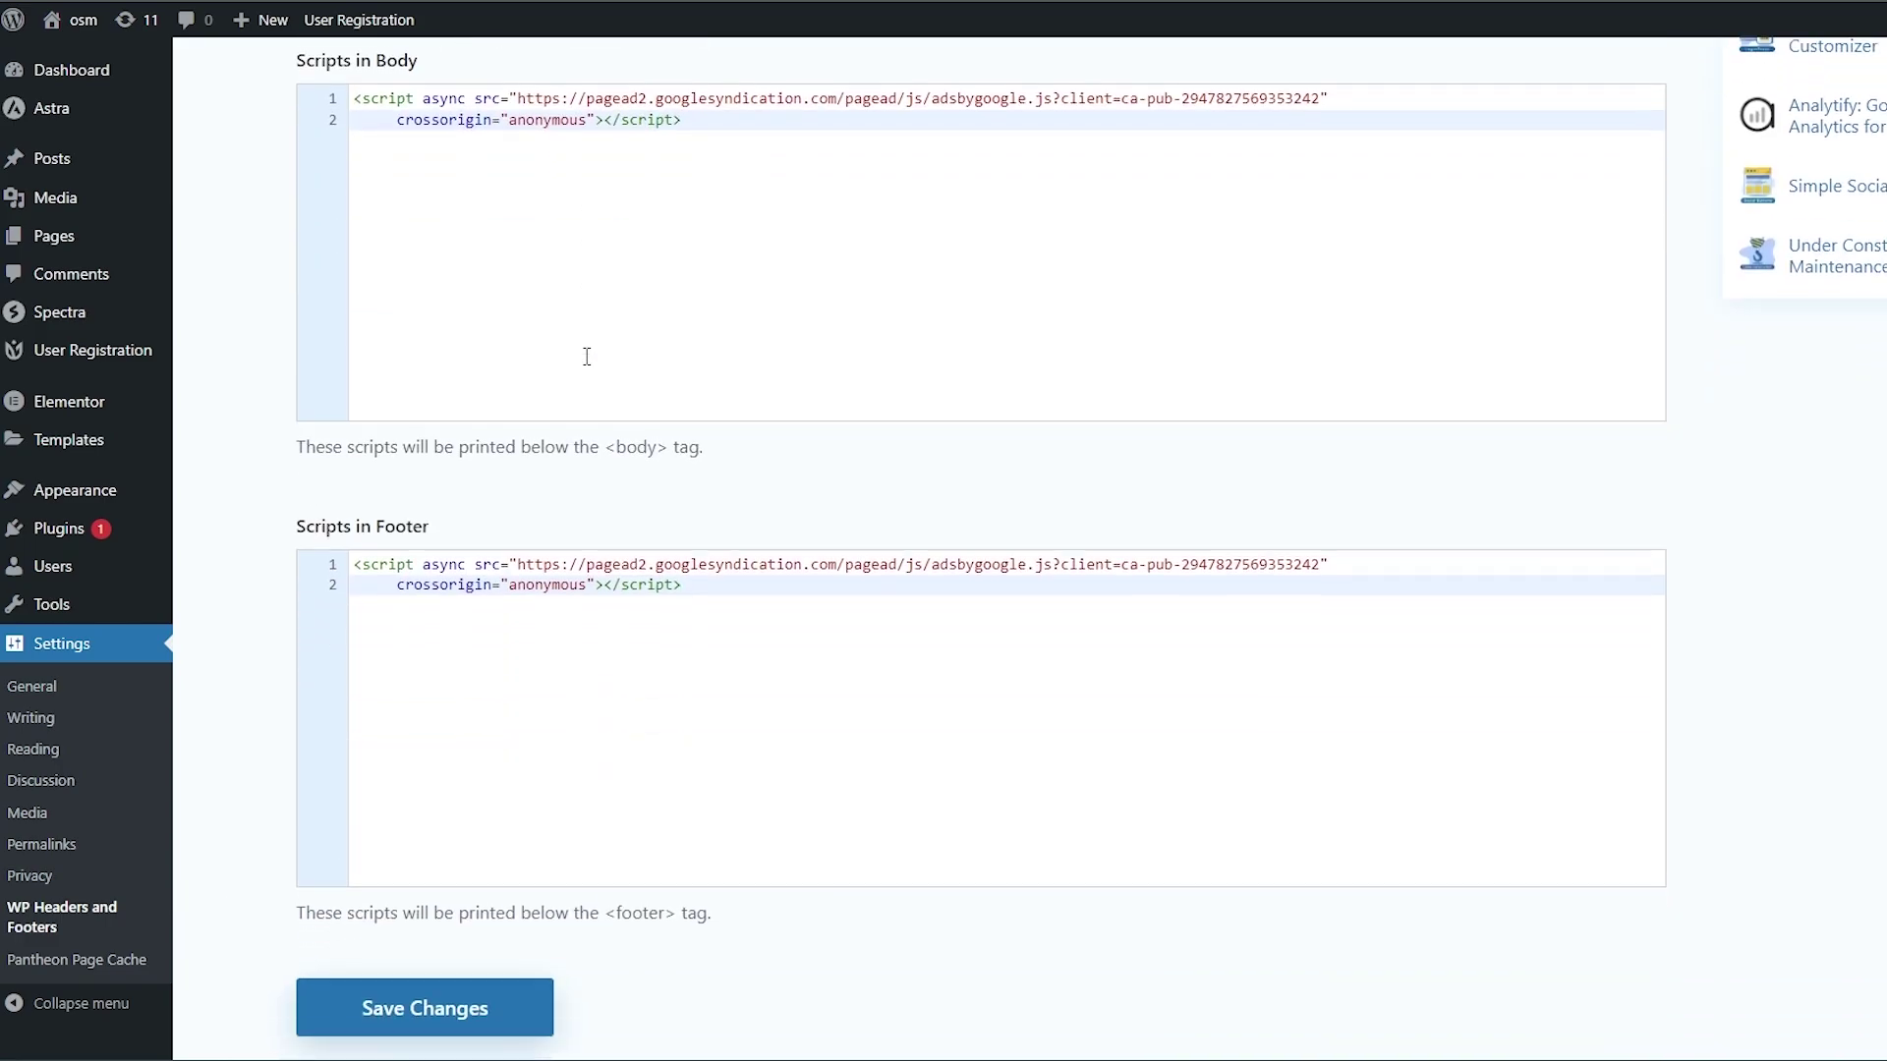
click(455, 901)
Review the header, body and footer priority values in the Settings tab, then return to Scripts.
click(590, 313)
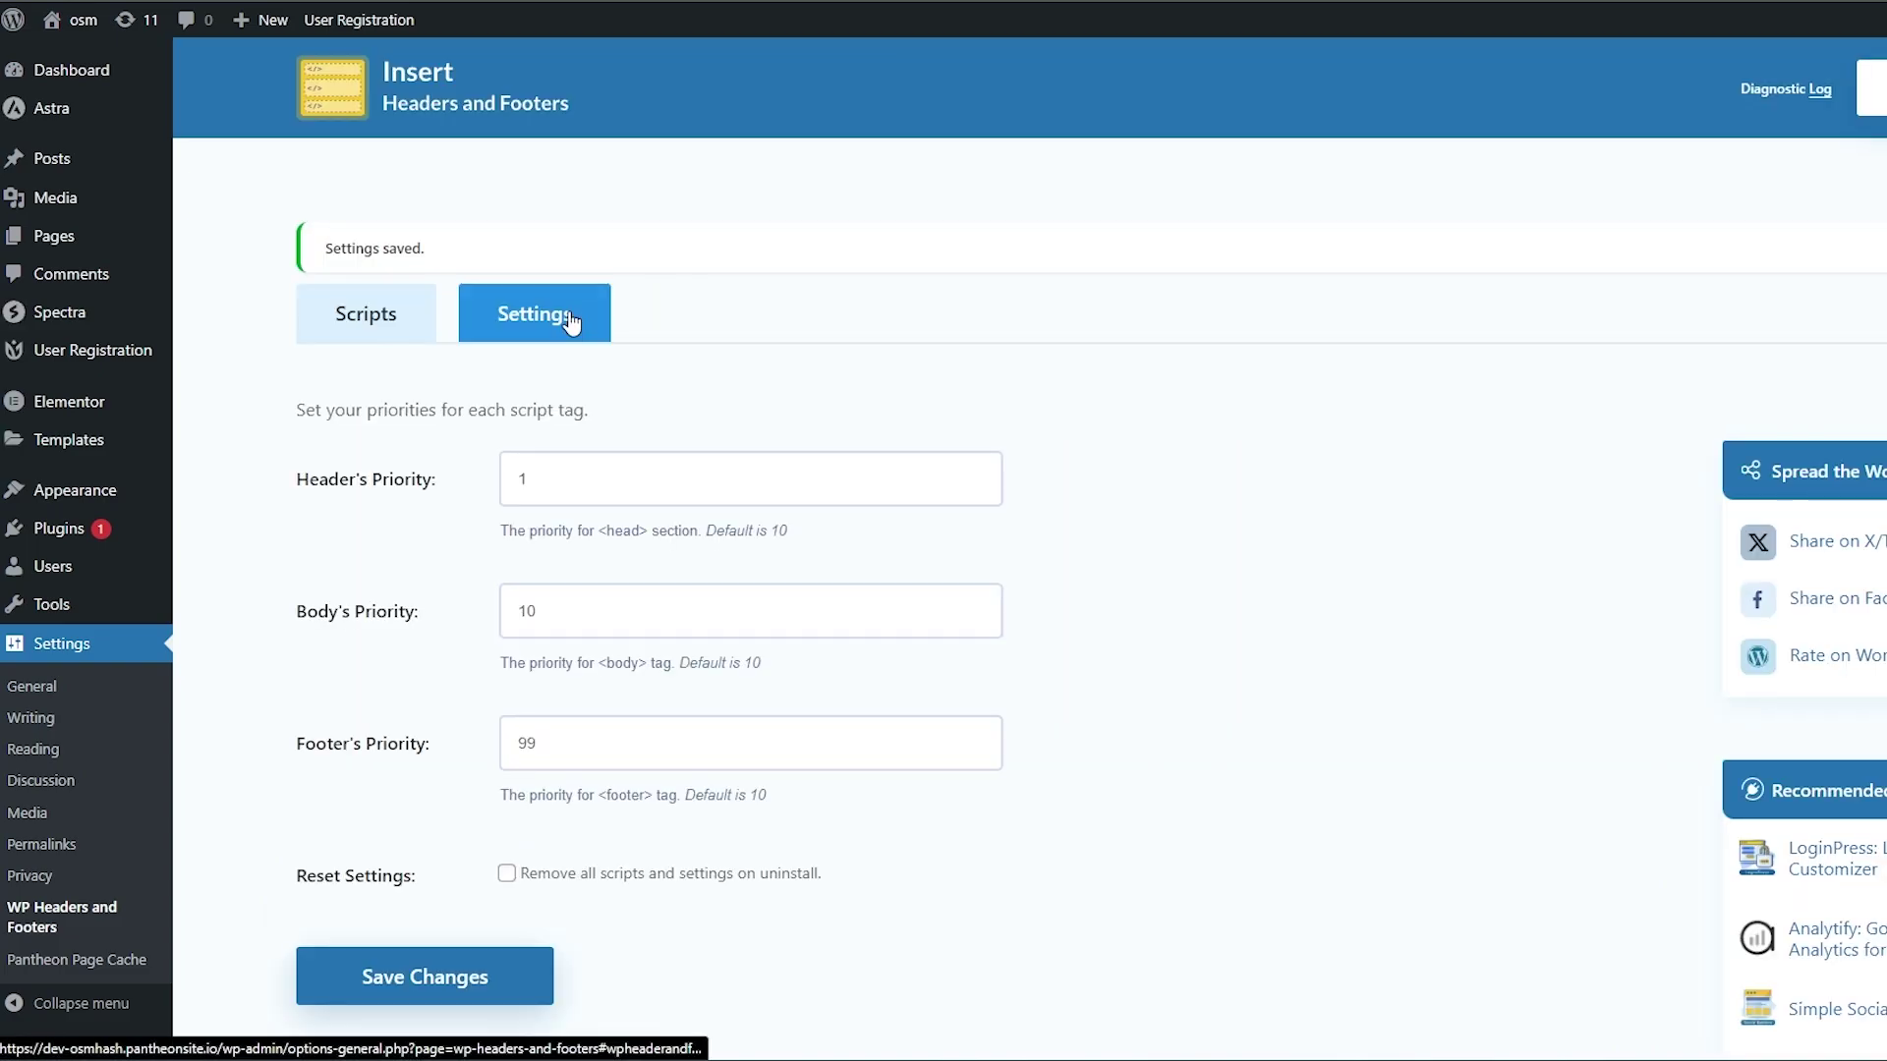
scroll(509, 327, down, 1)
click(476, 232)
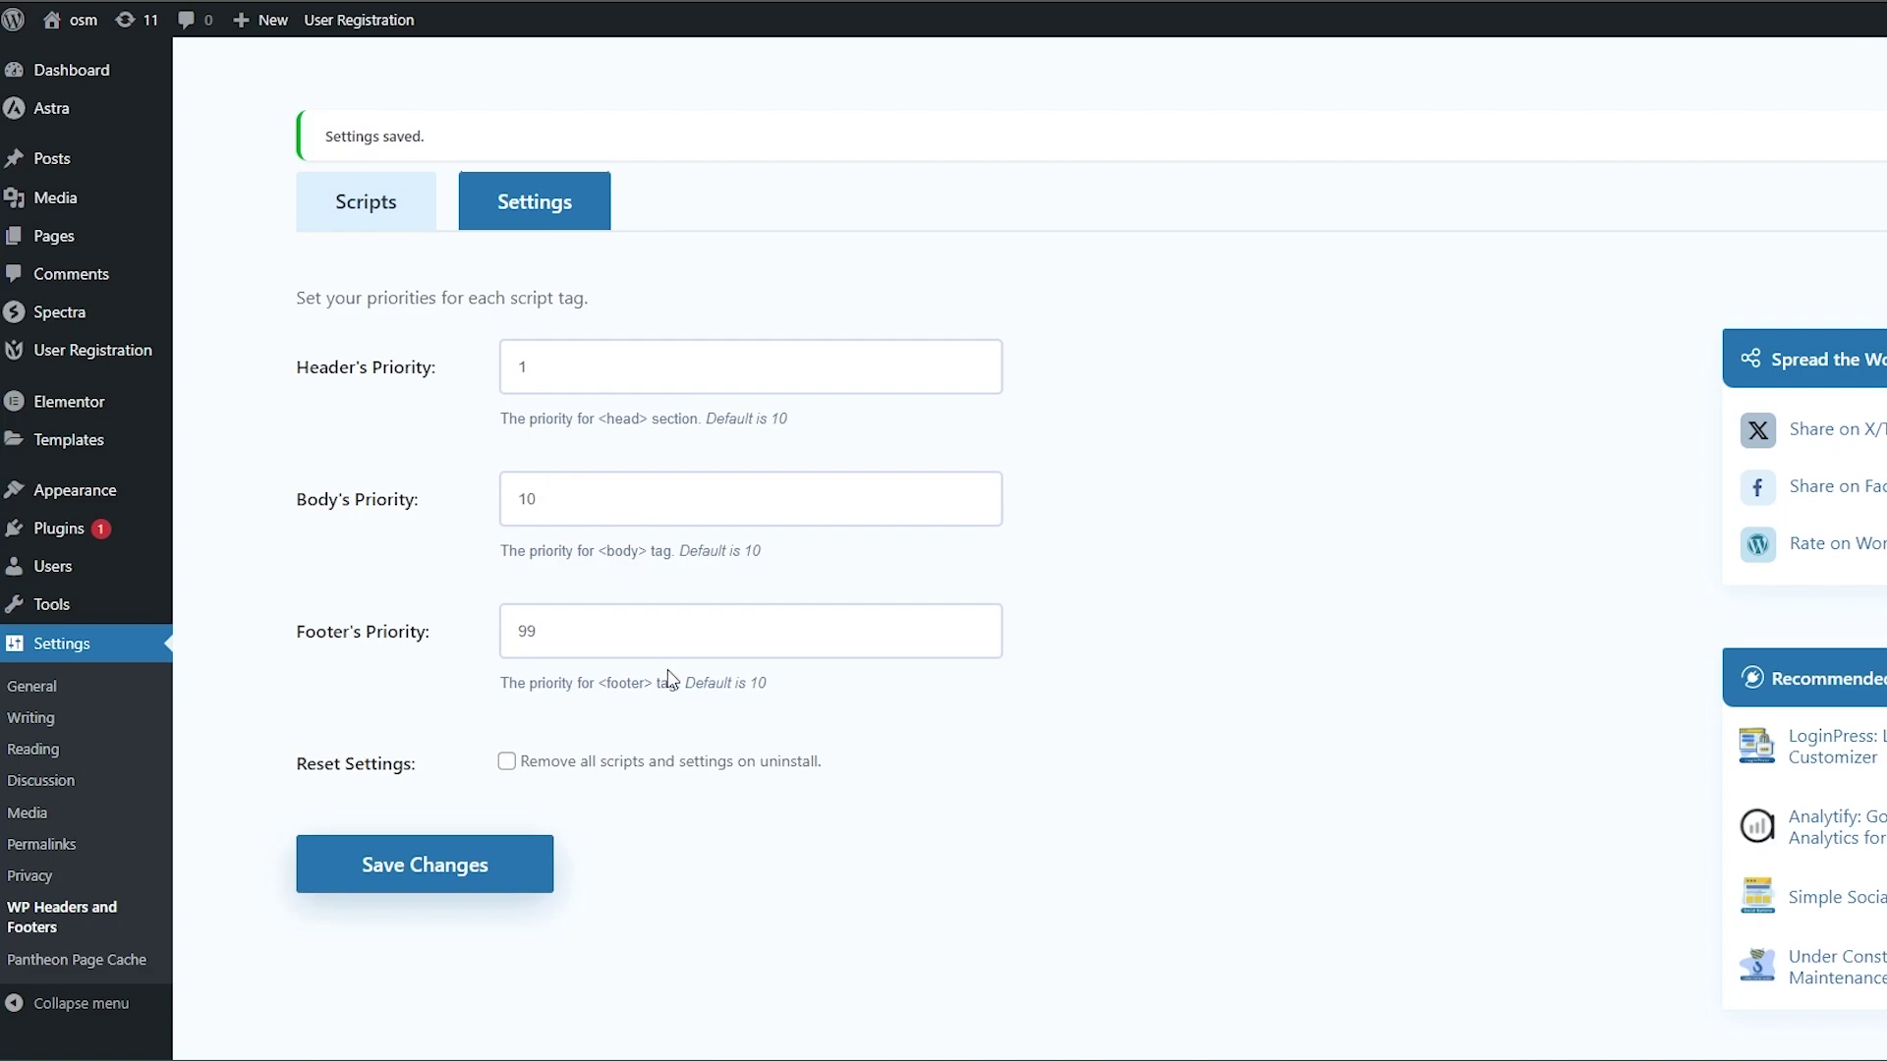
scroll(665, 678, down, 2)
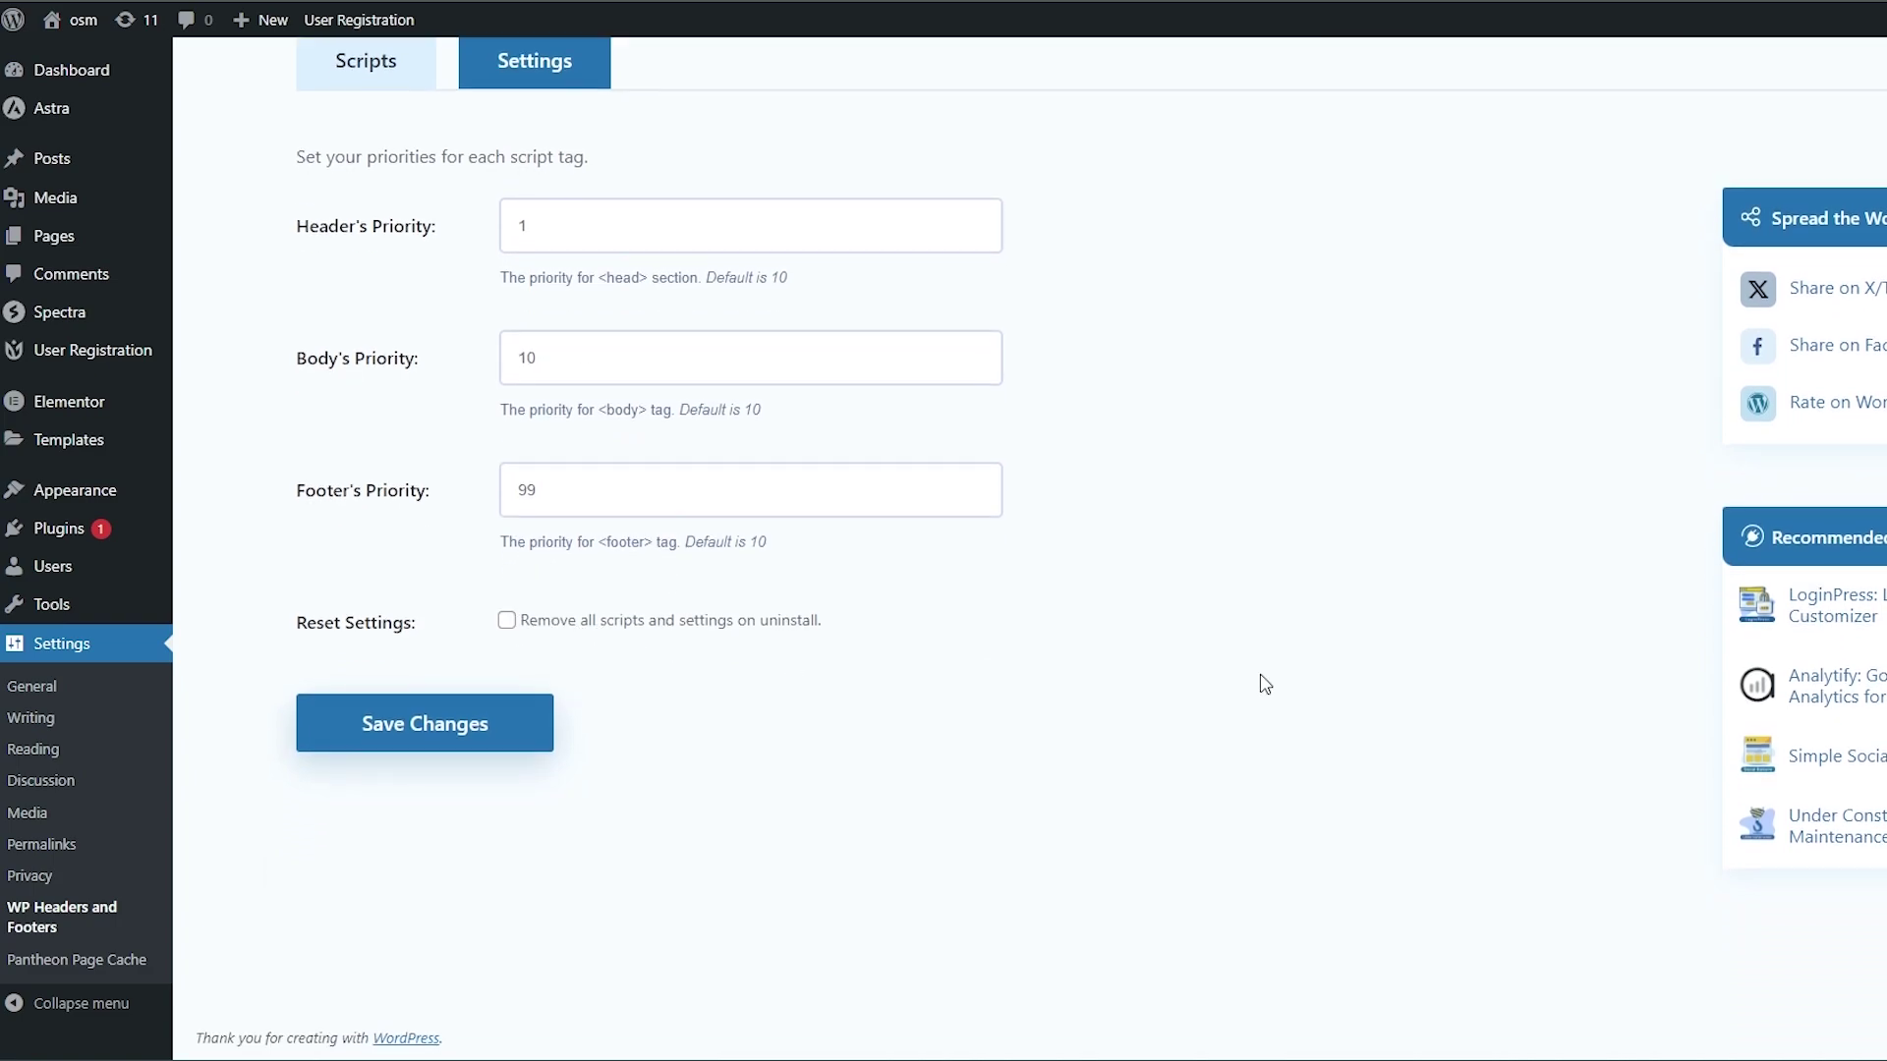
scroll(147, 316, up, 3)
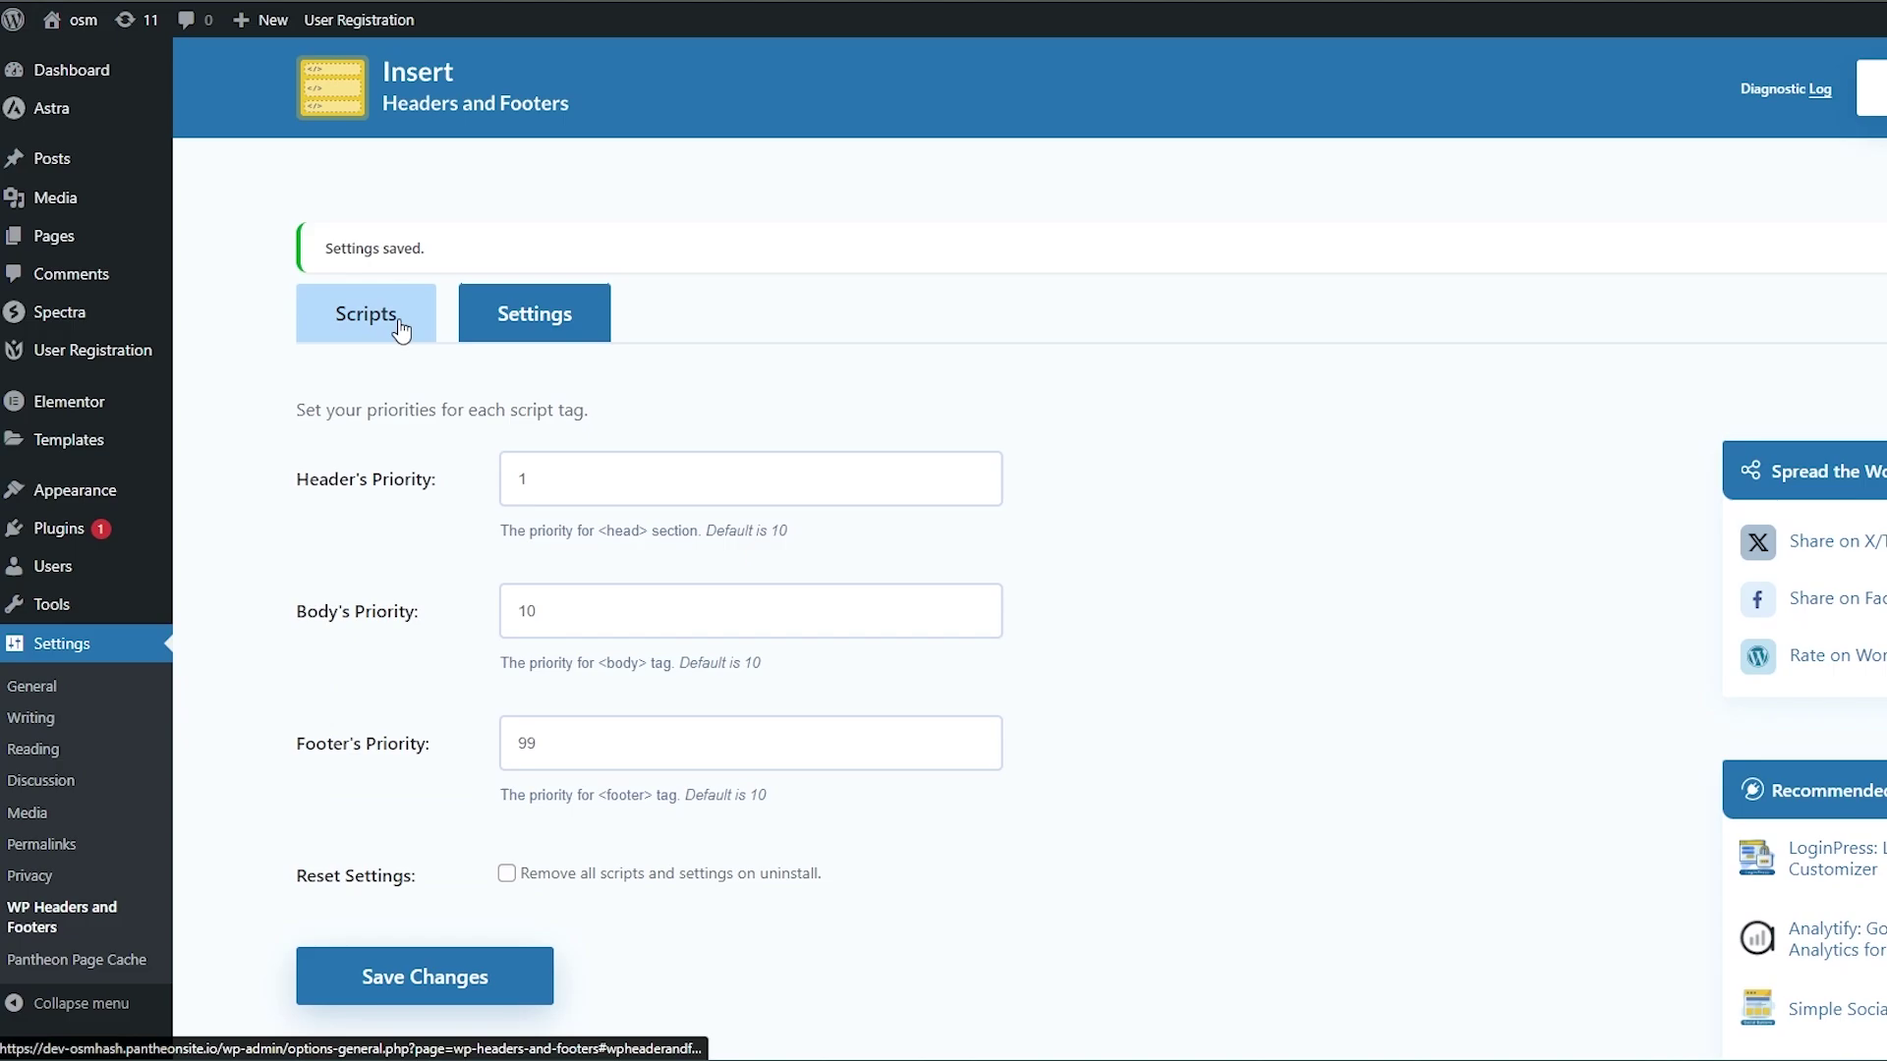
click(359, 313)
scroll(482, 512, down, 10)
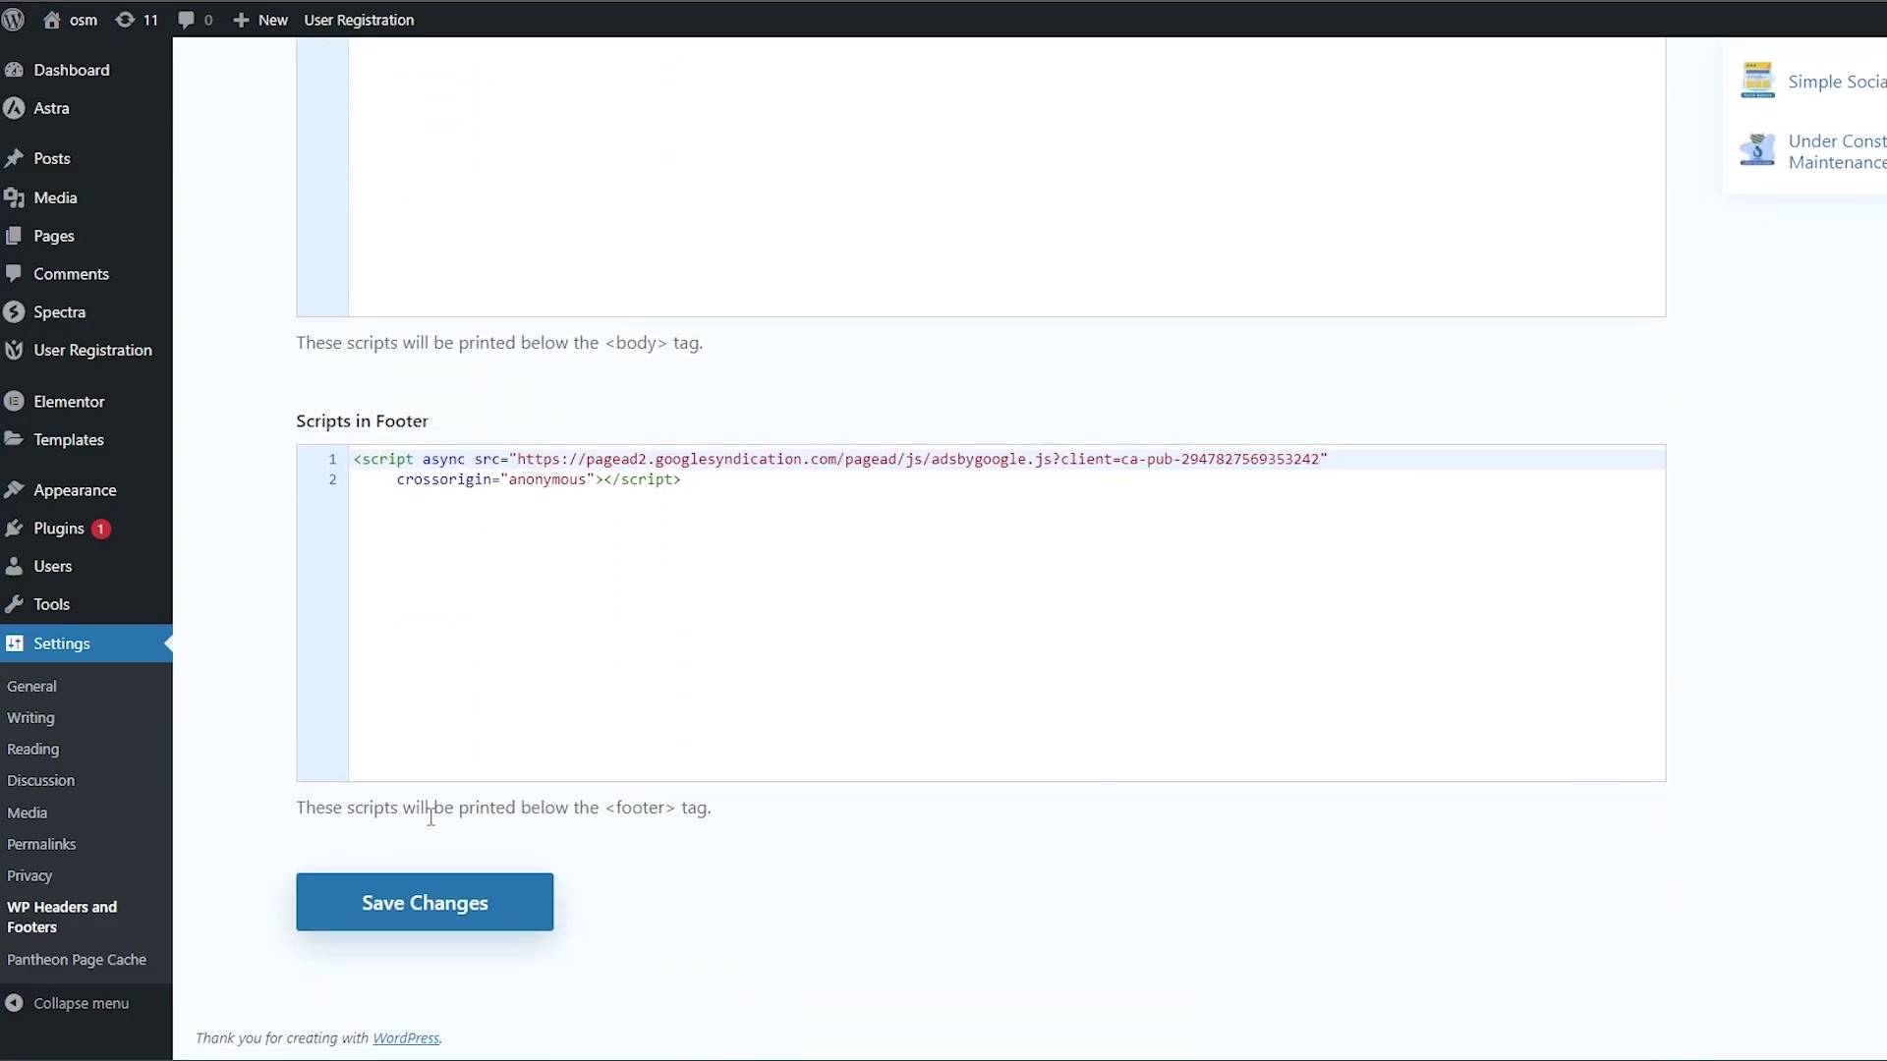
scroll(402, 834, up, 10)
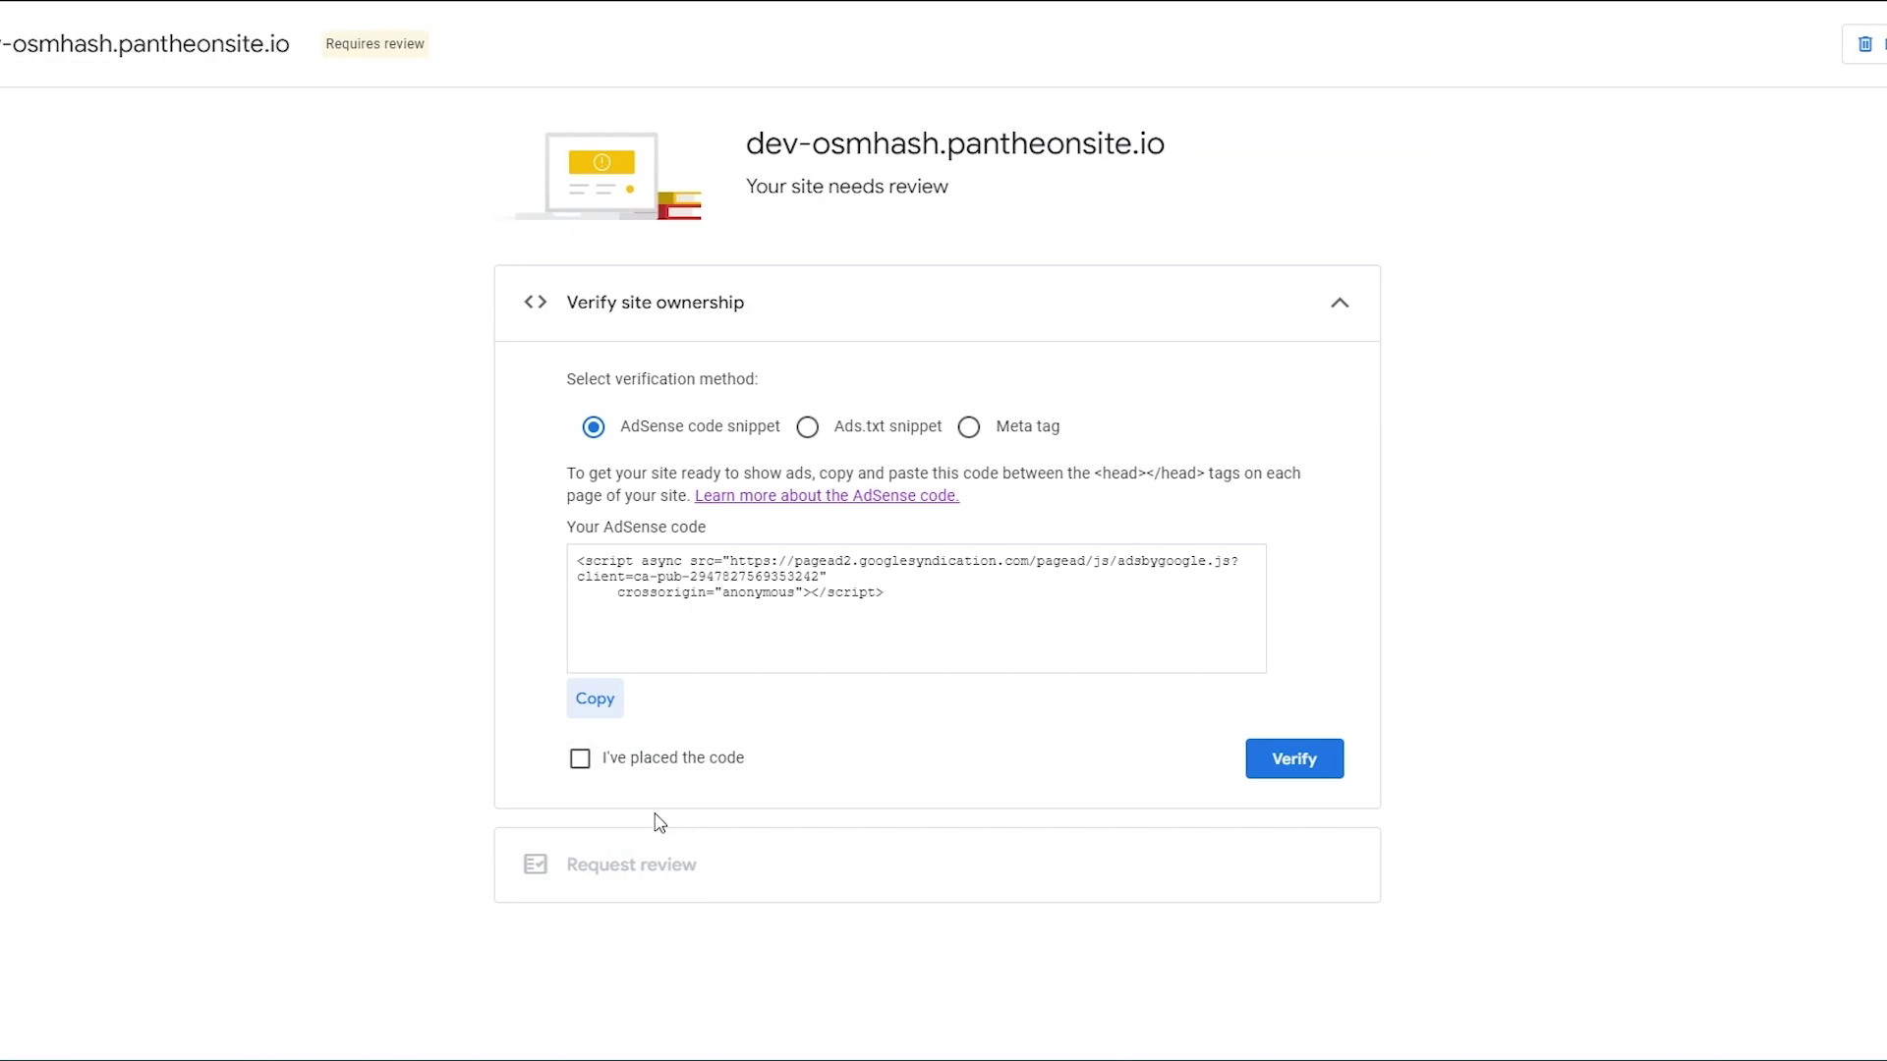
Confirm the code is placed and run Verify, which fails with 'Couldn't verify your site'; then recopy the snippet.
click(651, 772)
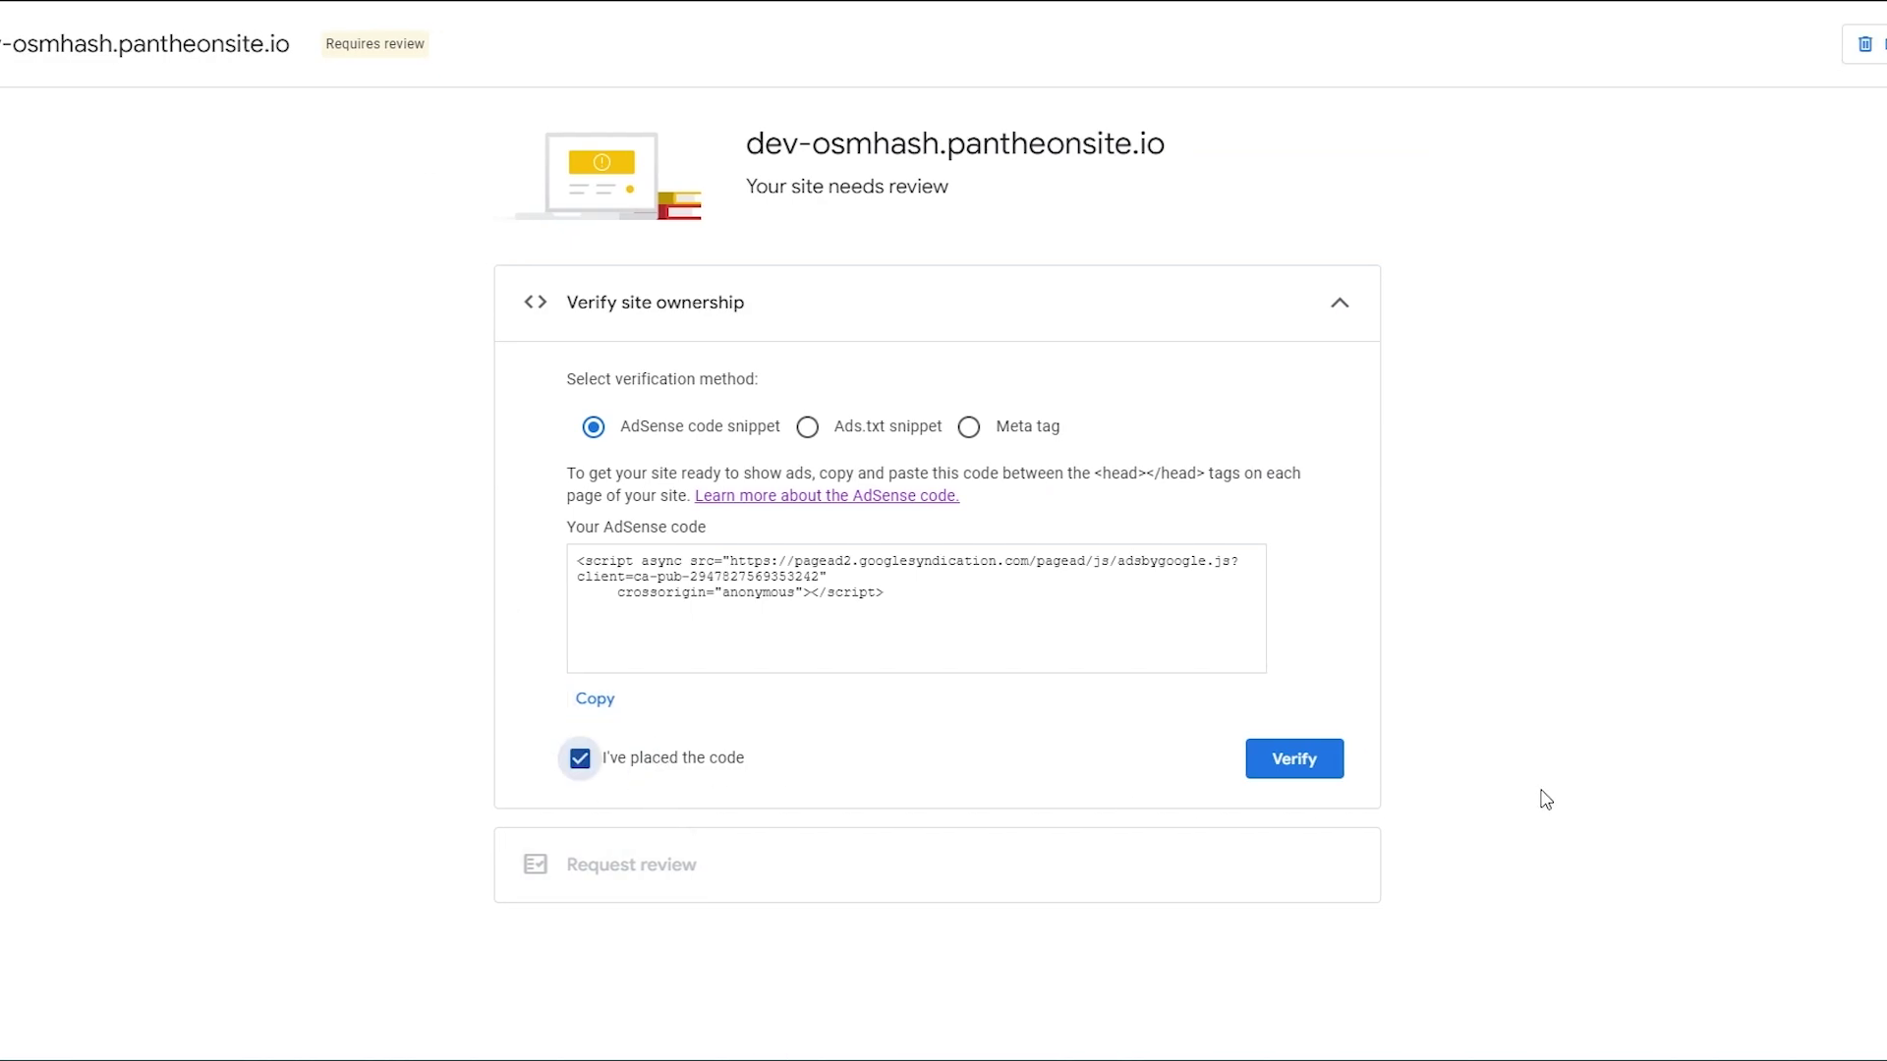
click(1301, 762)
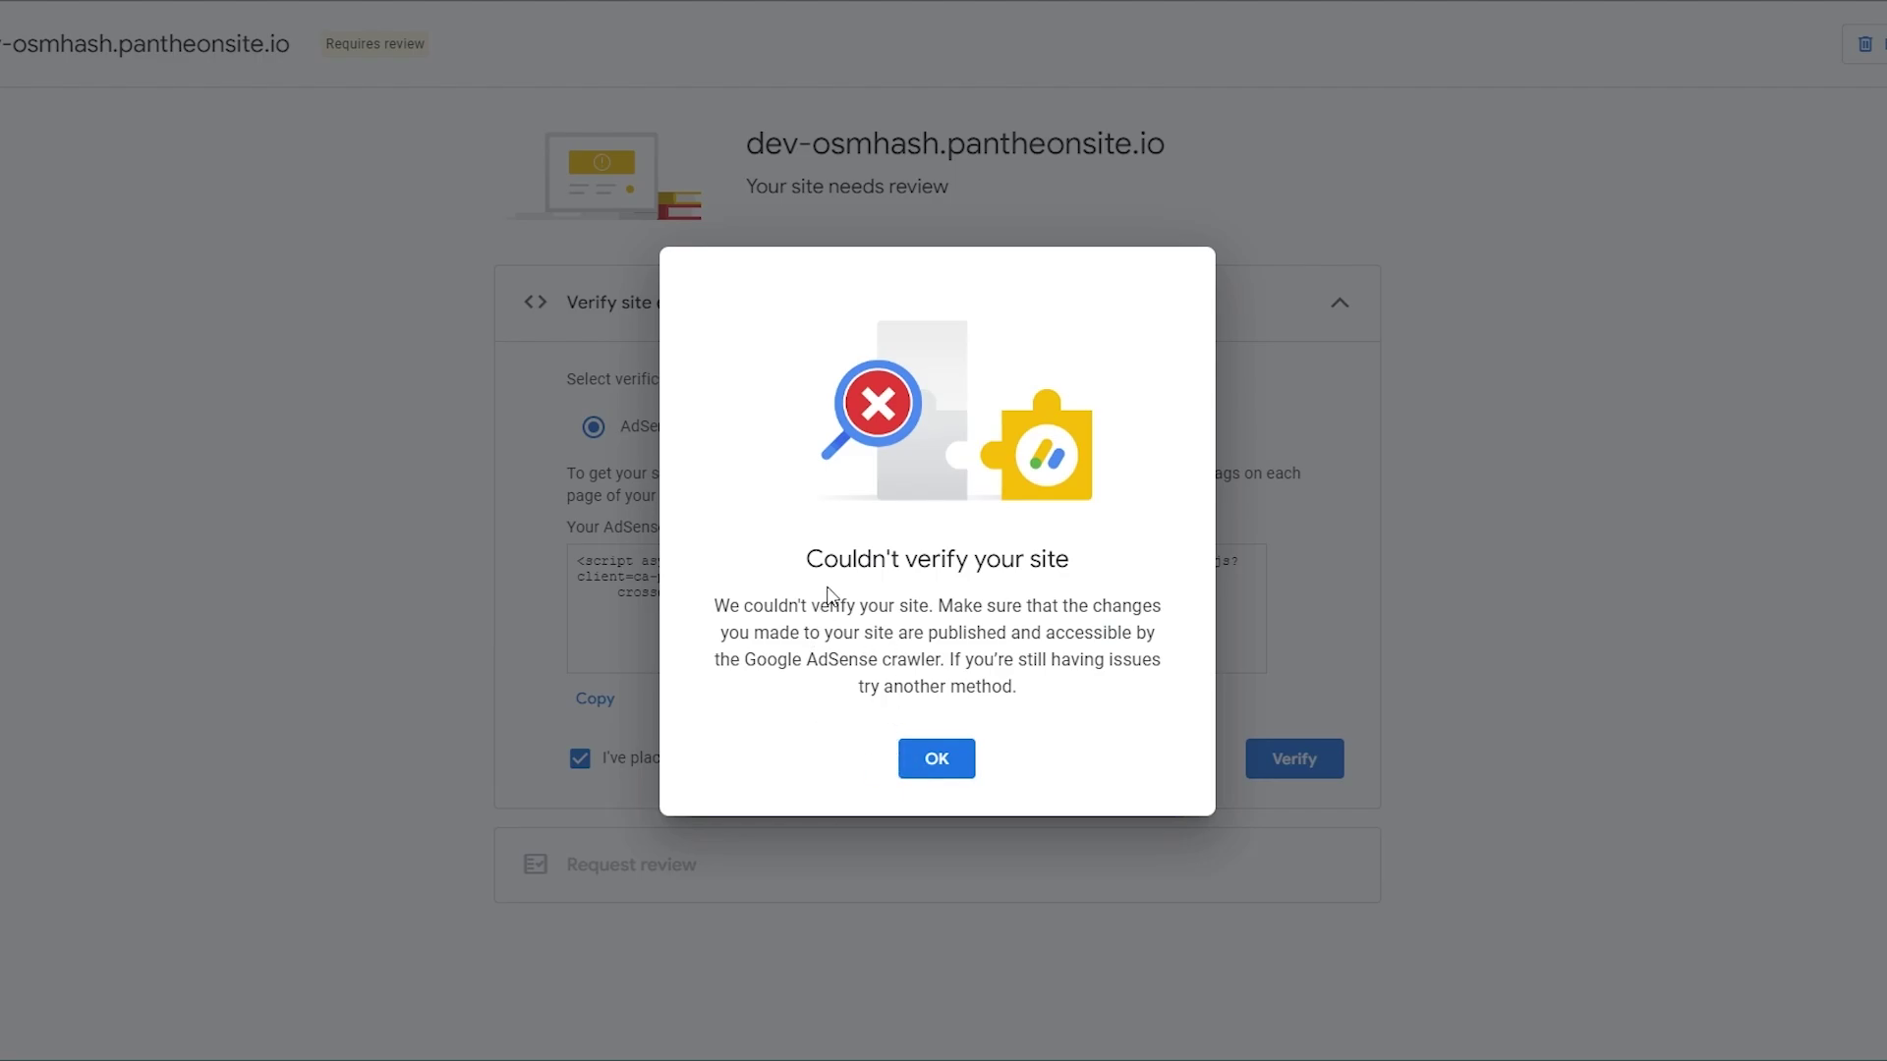
drag(808, 582, 1119, 572)
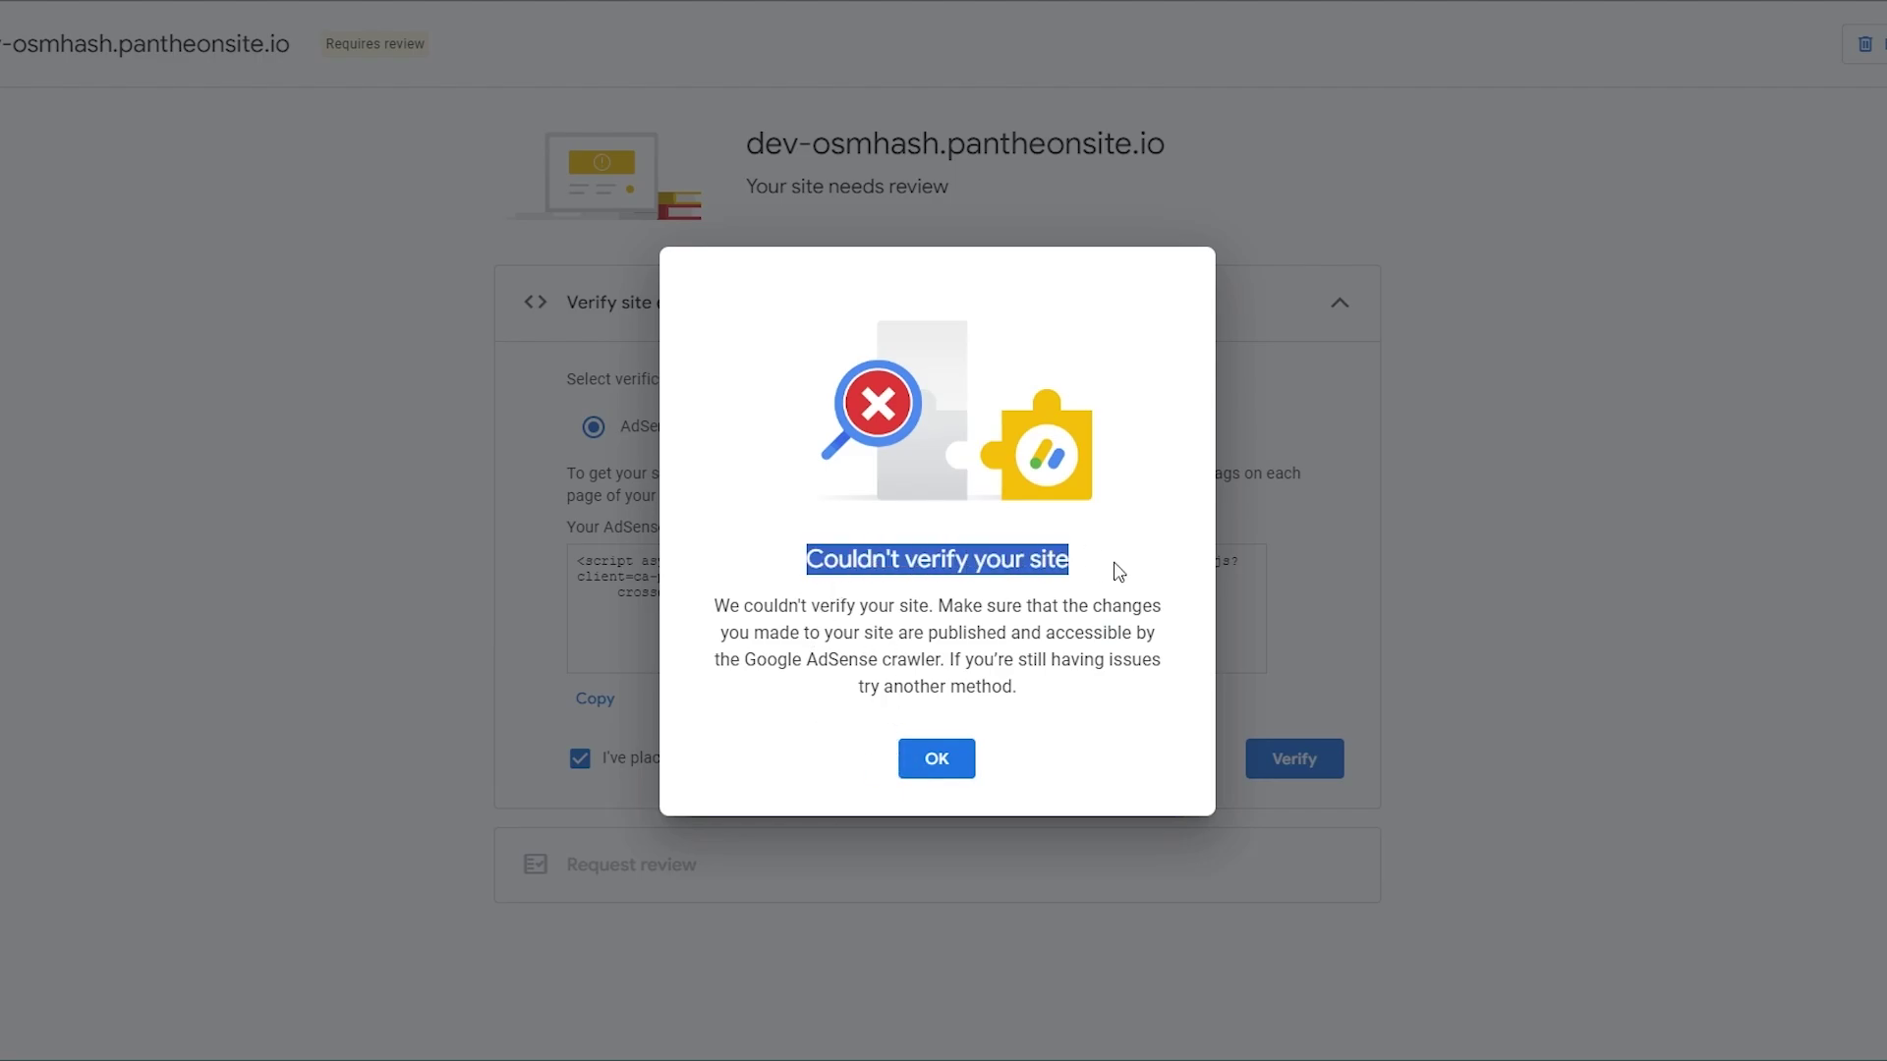
click(934, 766)
click(595, 698)
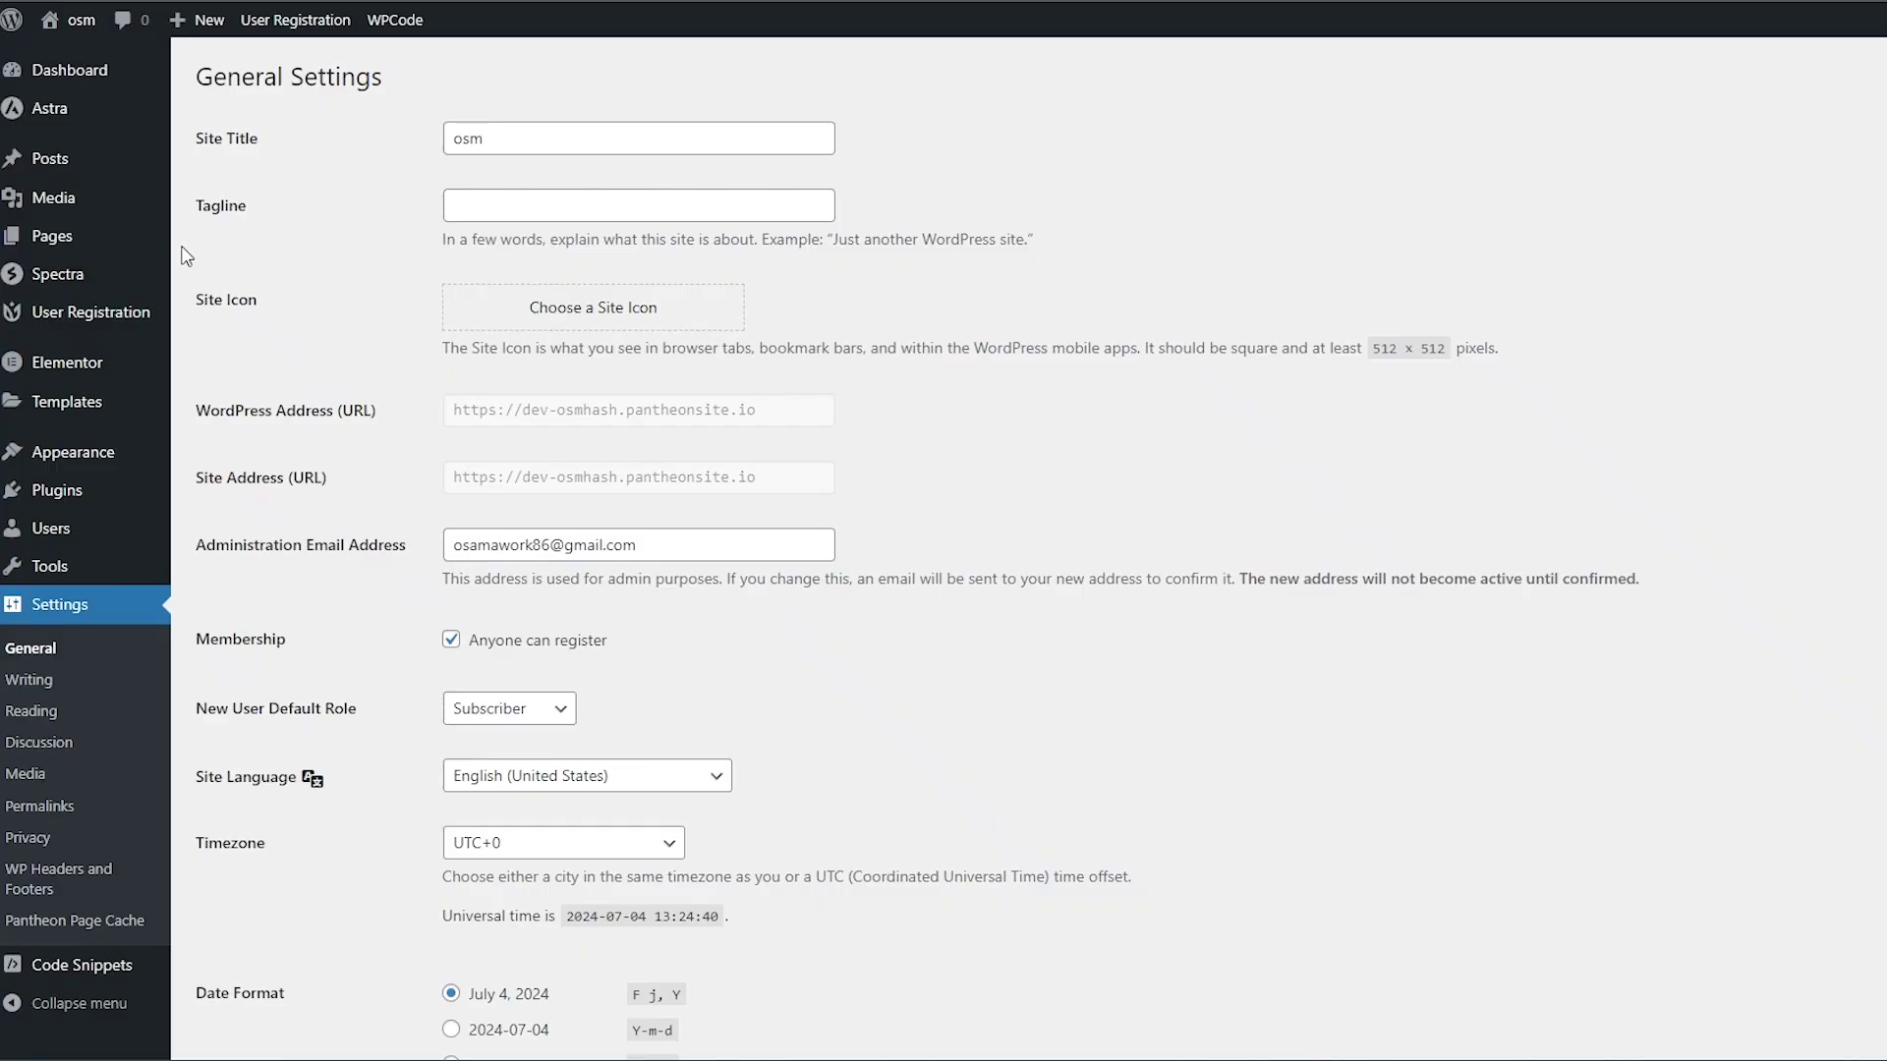
Bring up the plugin's script boxes showing the google-adsense-account meta tag in header and body.
scroll(686, 710, down, 8)
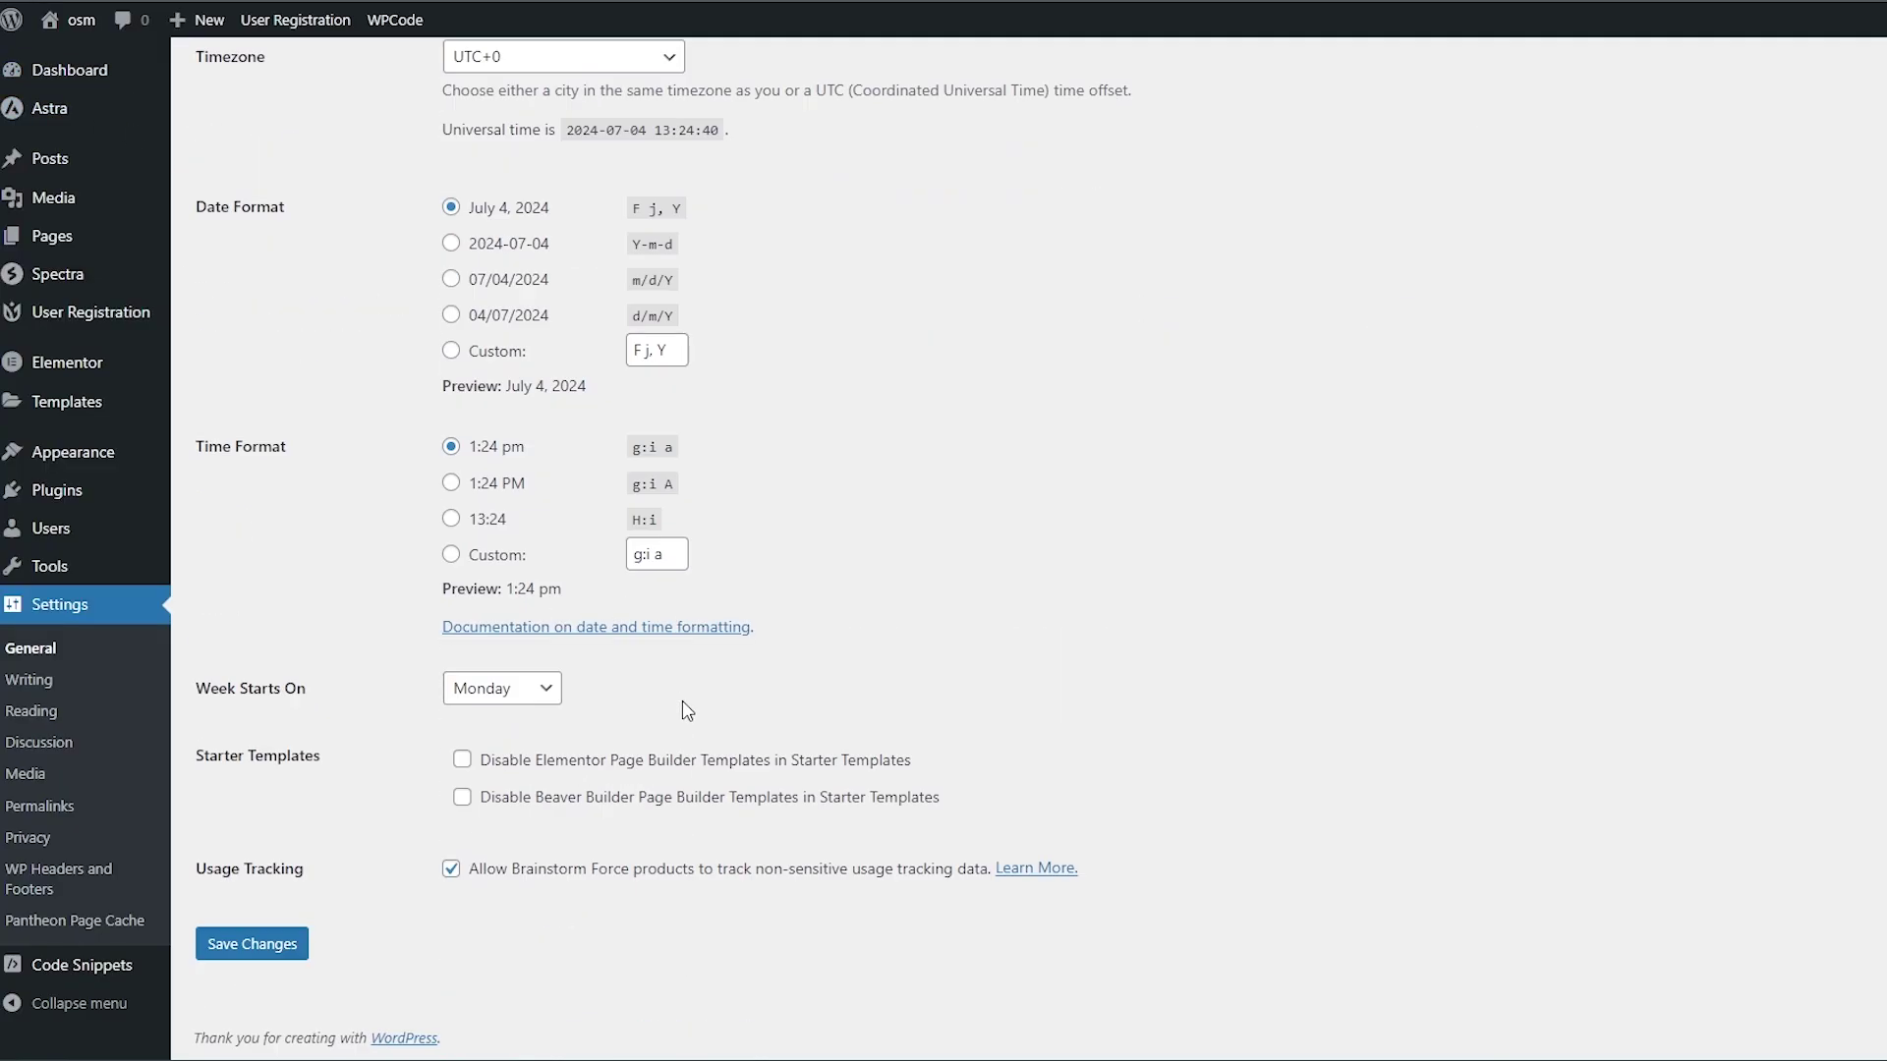
scroll(686, 710, up, 7)
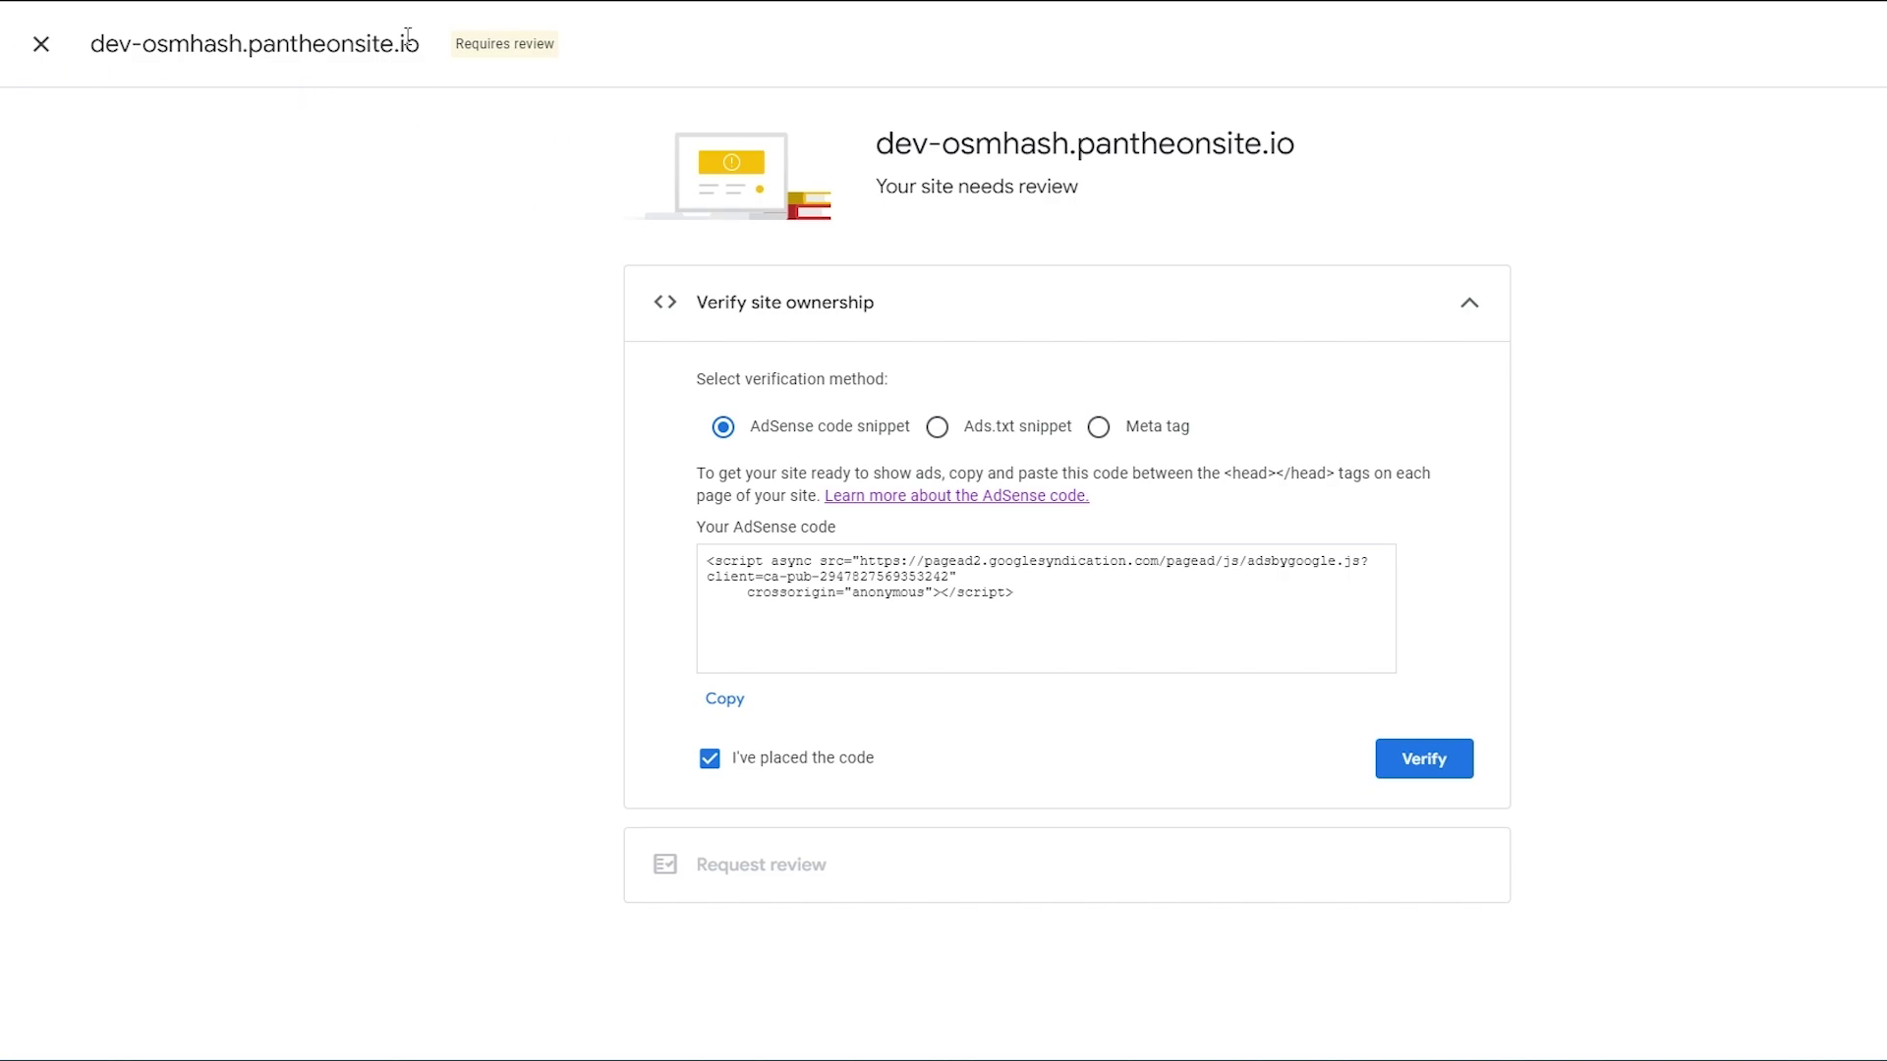
drag(436, 46, 19, 45)
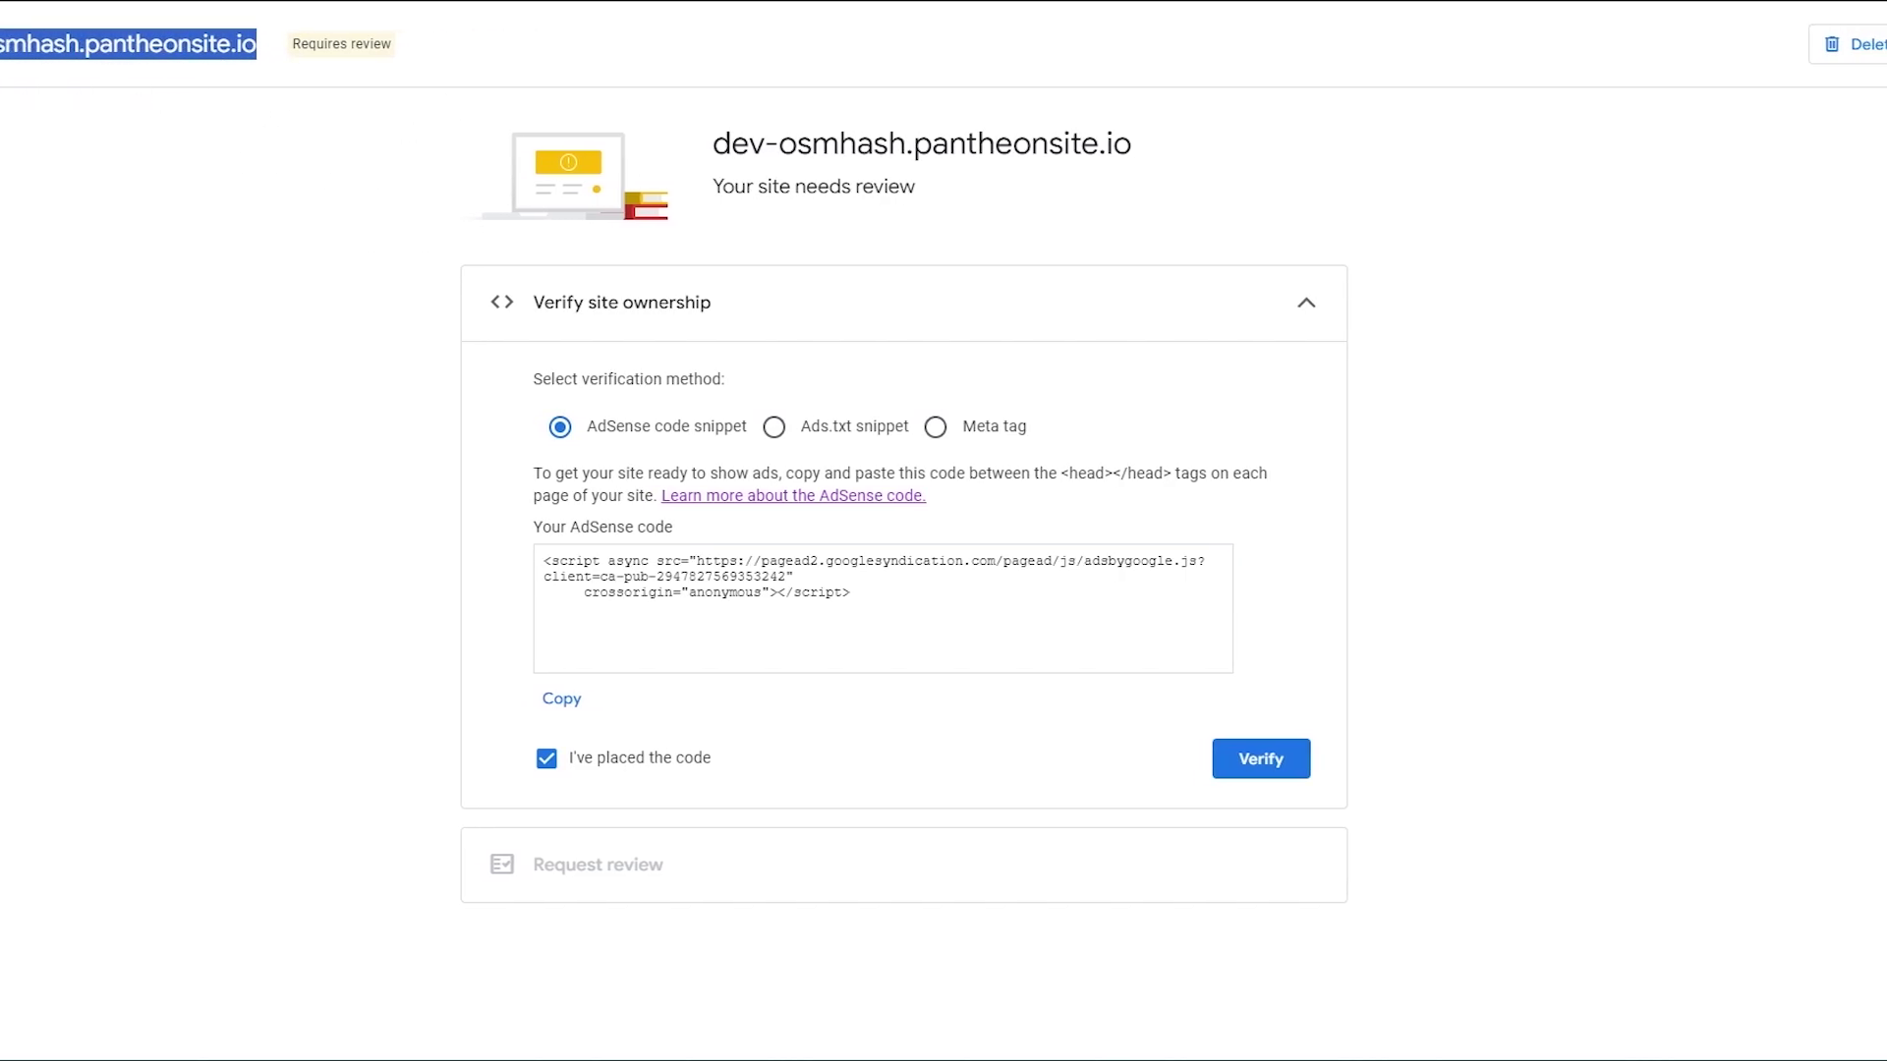
click(126, 342)
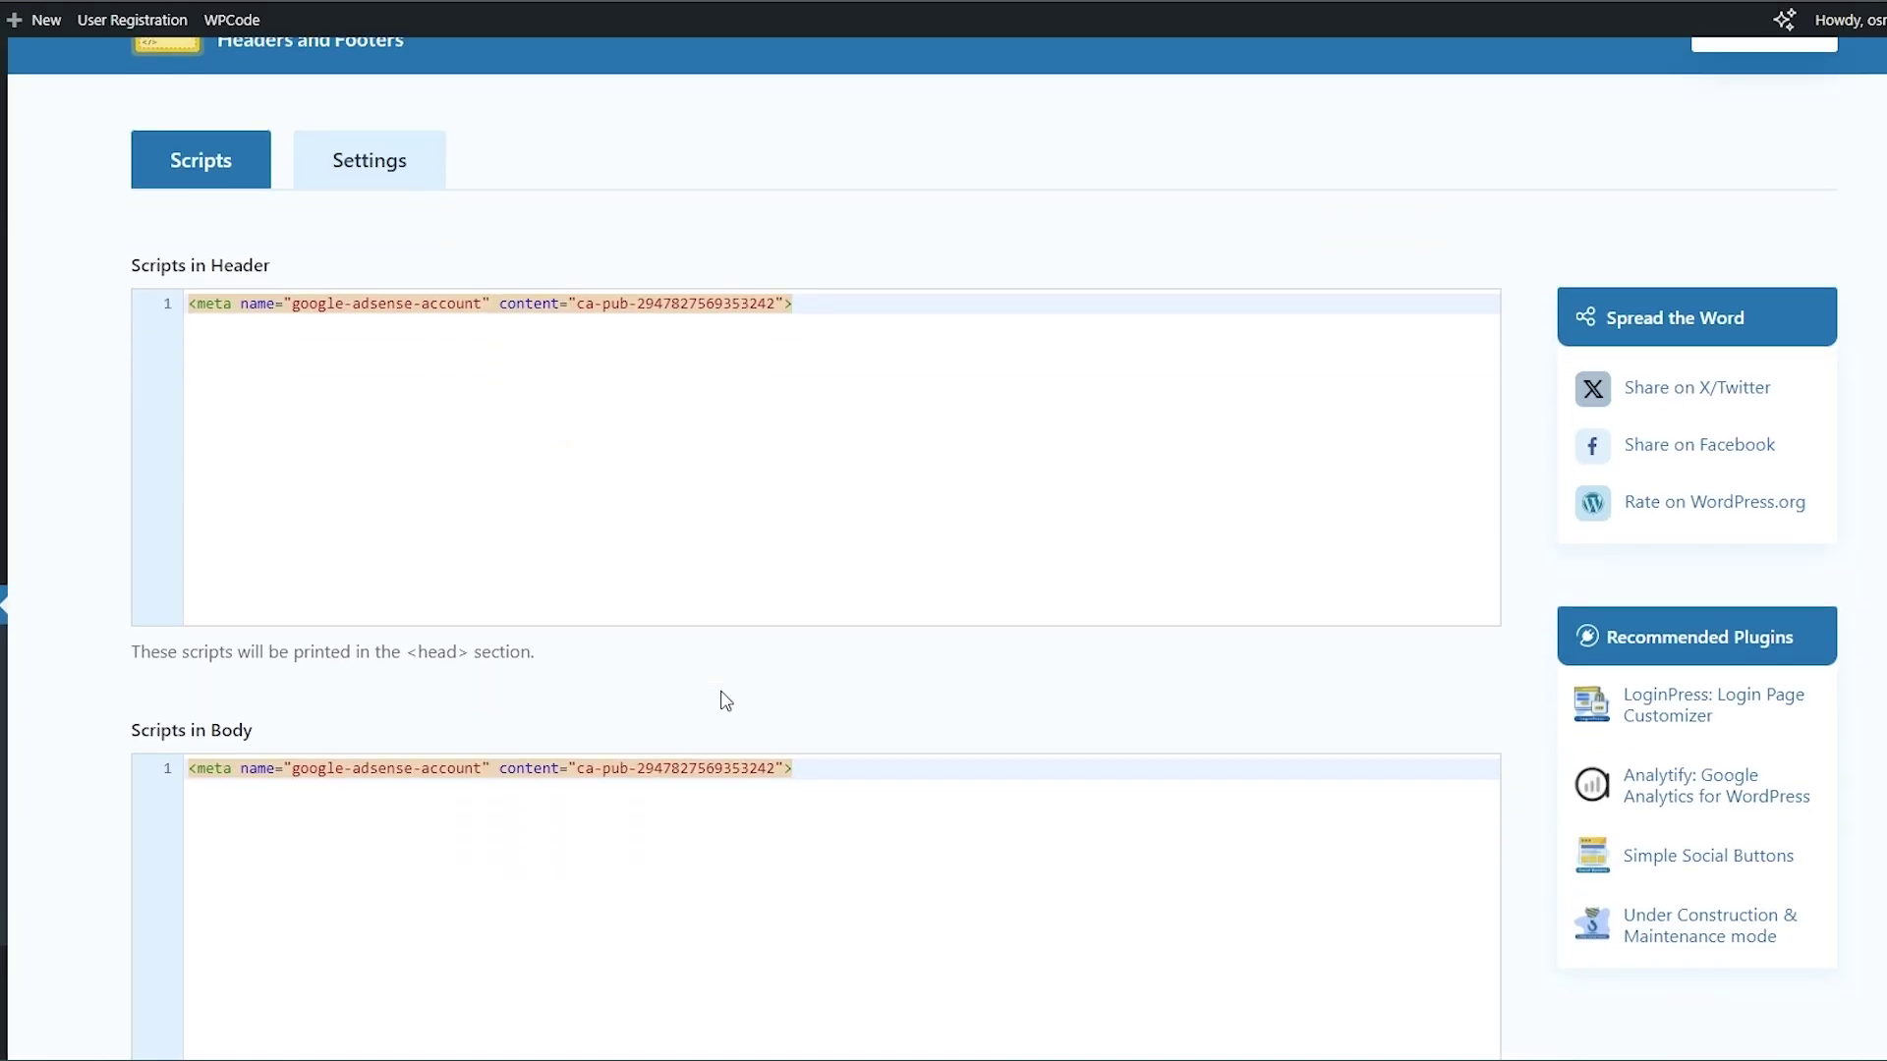
scroll(726, 699, down, 2)
Replace the meta tag in Scripts in Header with the pasted AdSense script.
scroll(696, 632, up, 3)
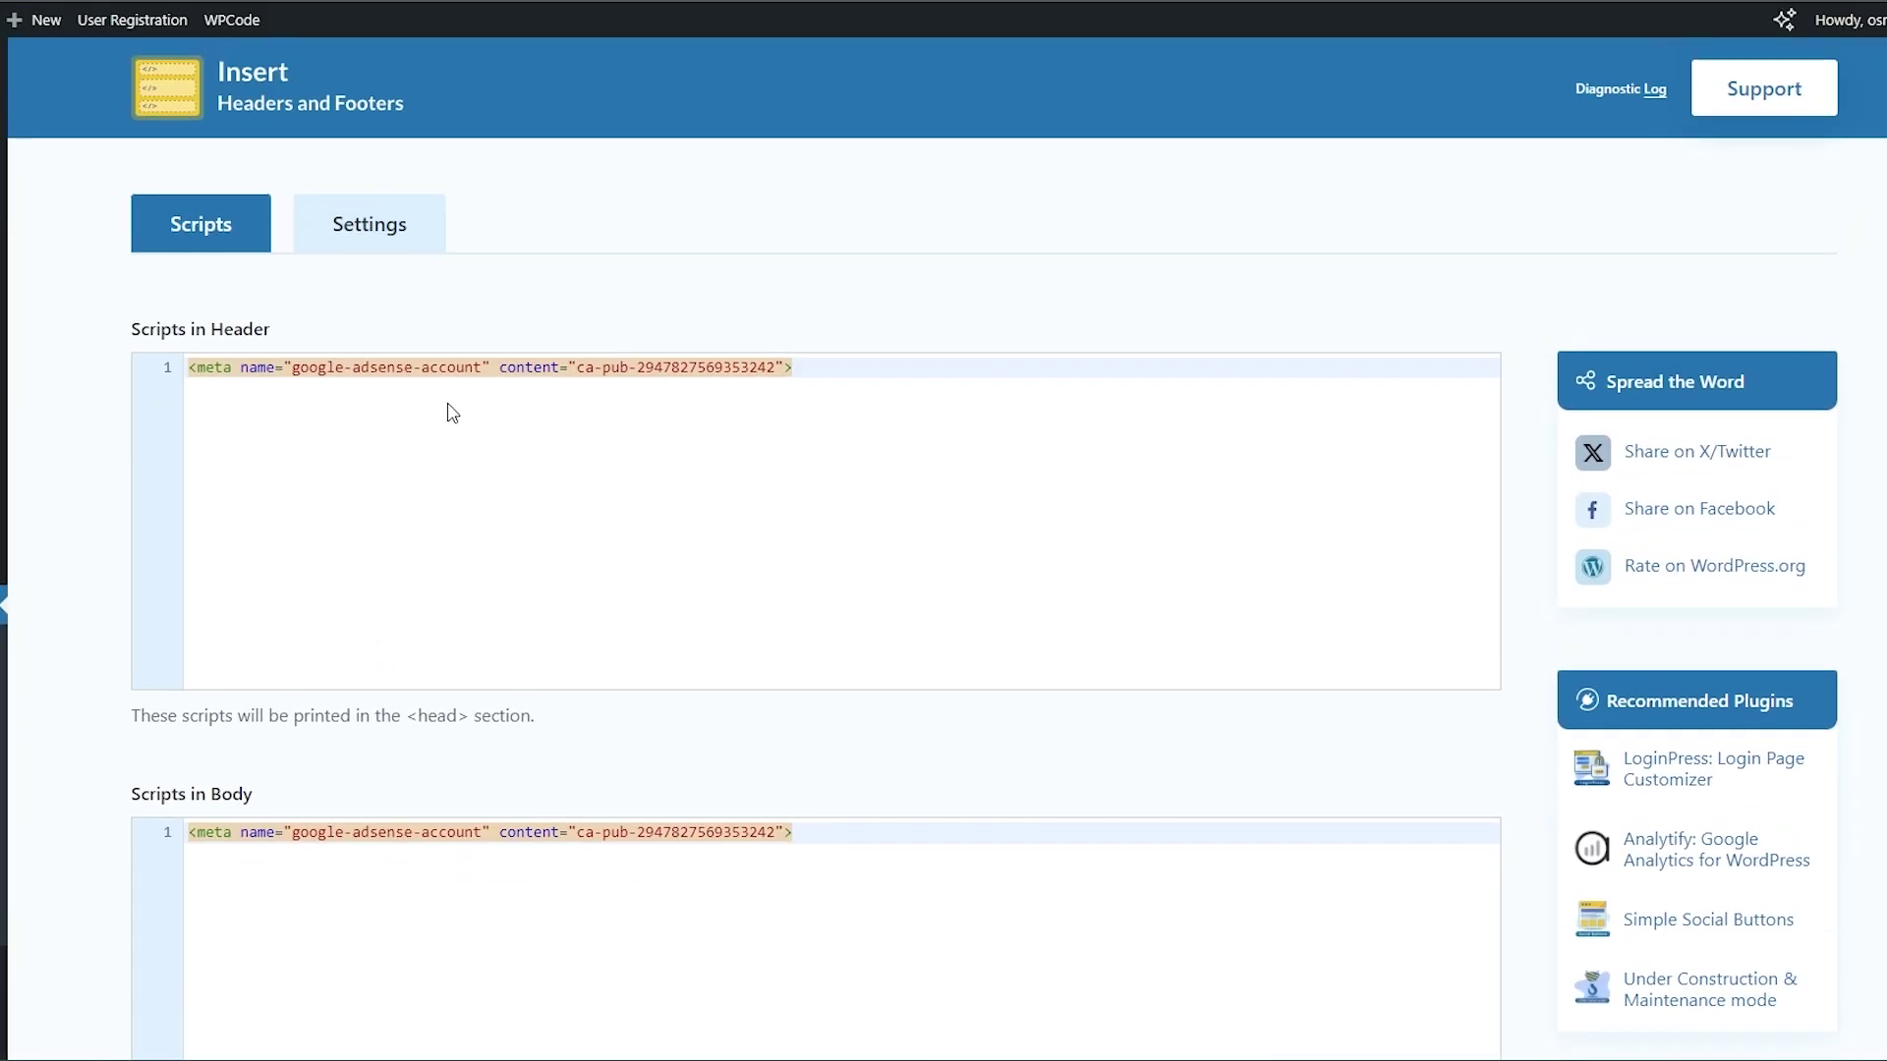
click(494, 396)
key(ctrl+a)
key(ctrl+v)
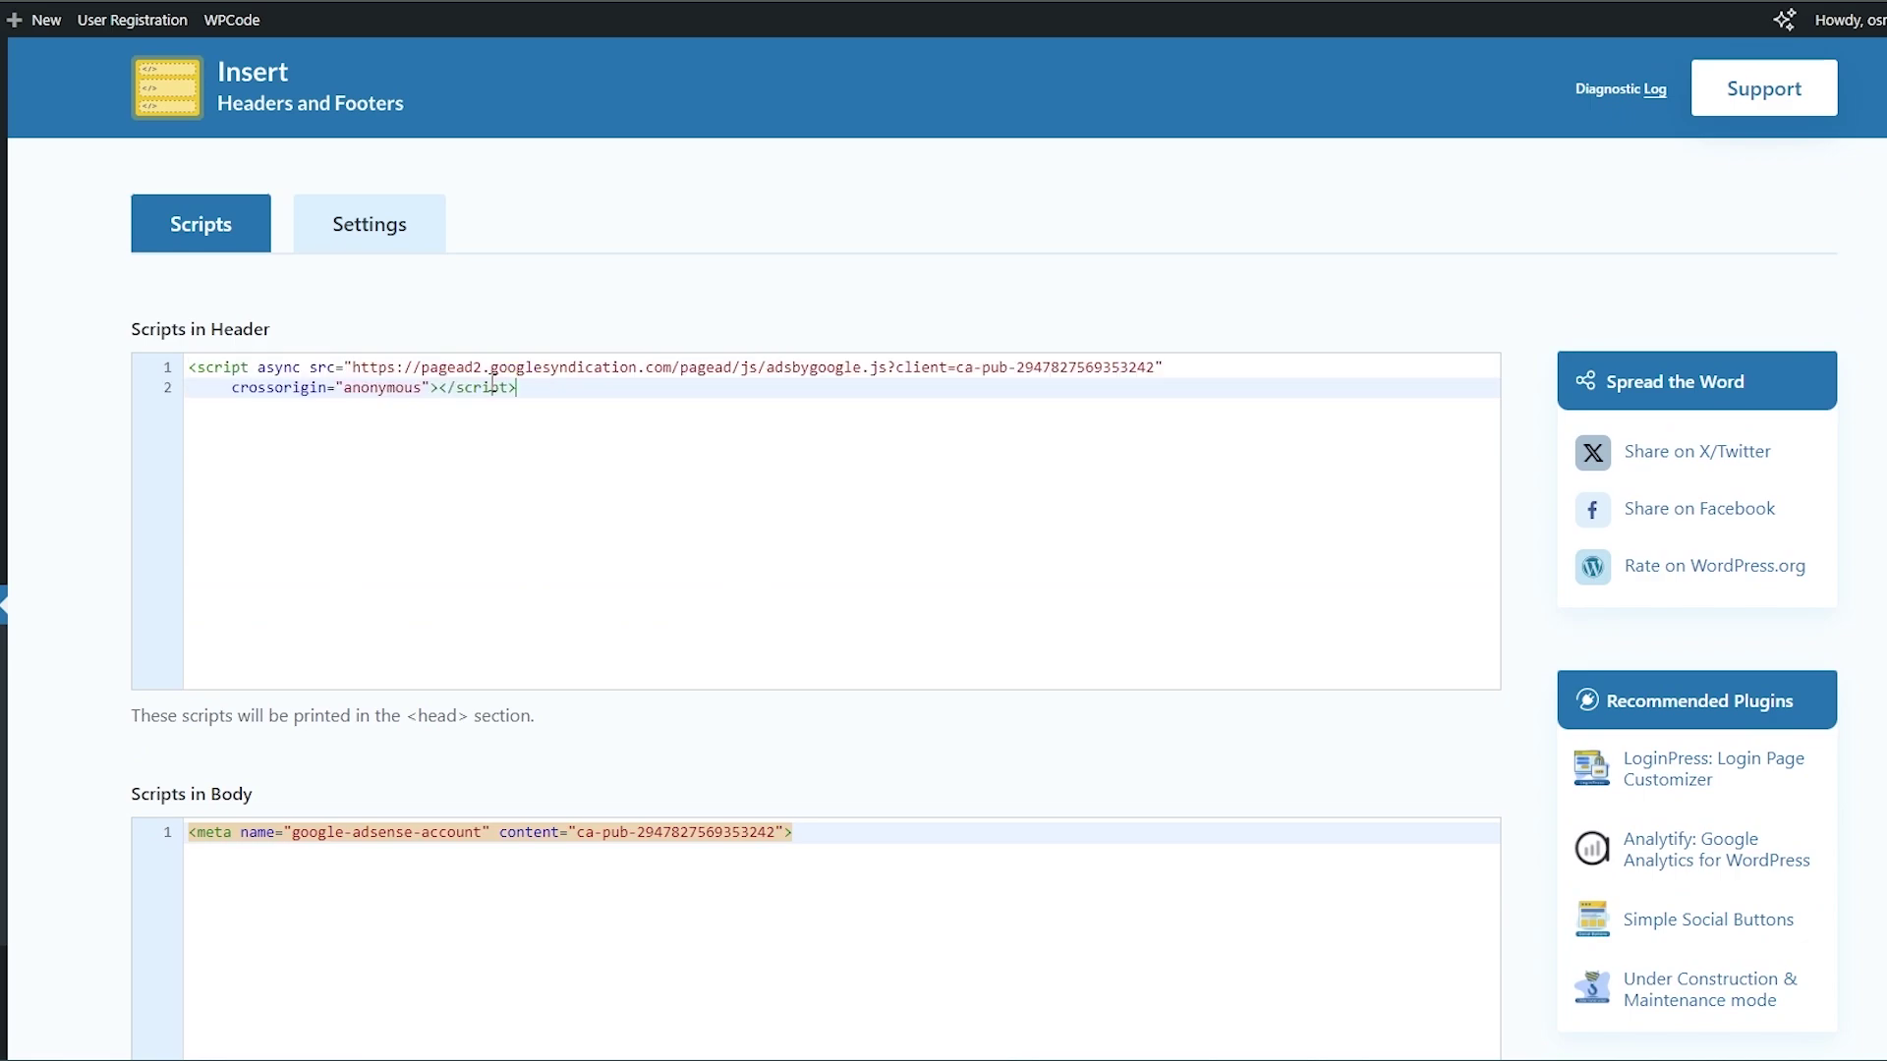
Clear the meta tag out of the Scripts in Body and Scripts in Footer boxes.
scroll(494, 383, down, 4)
click(445, 426)
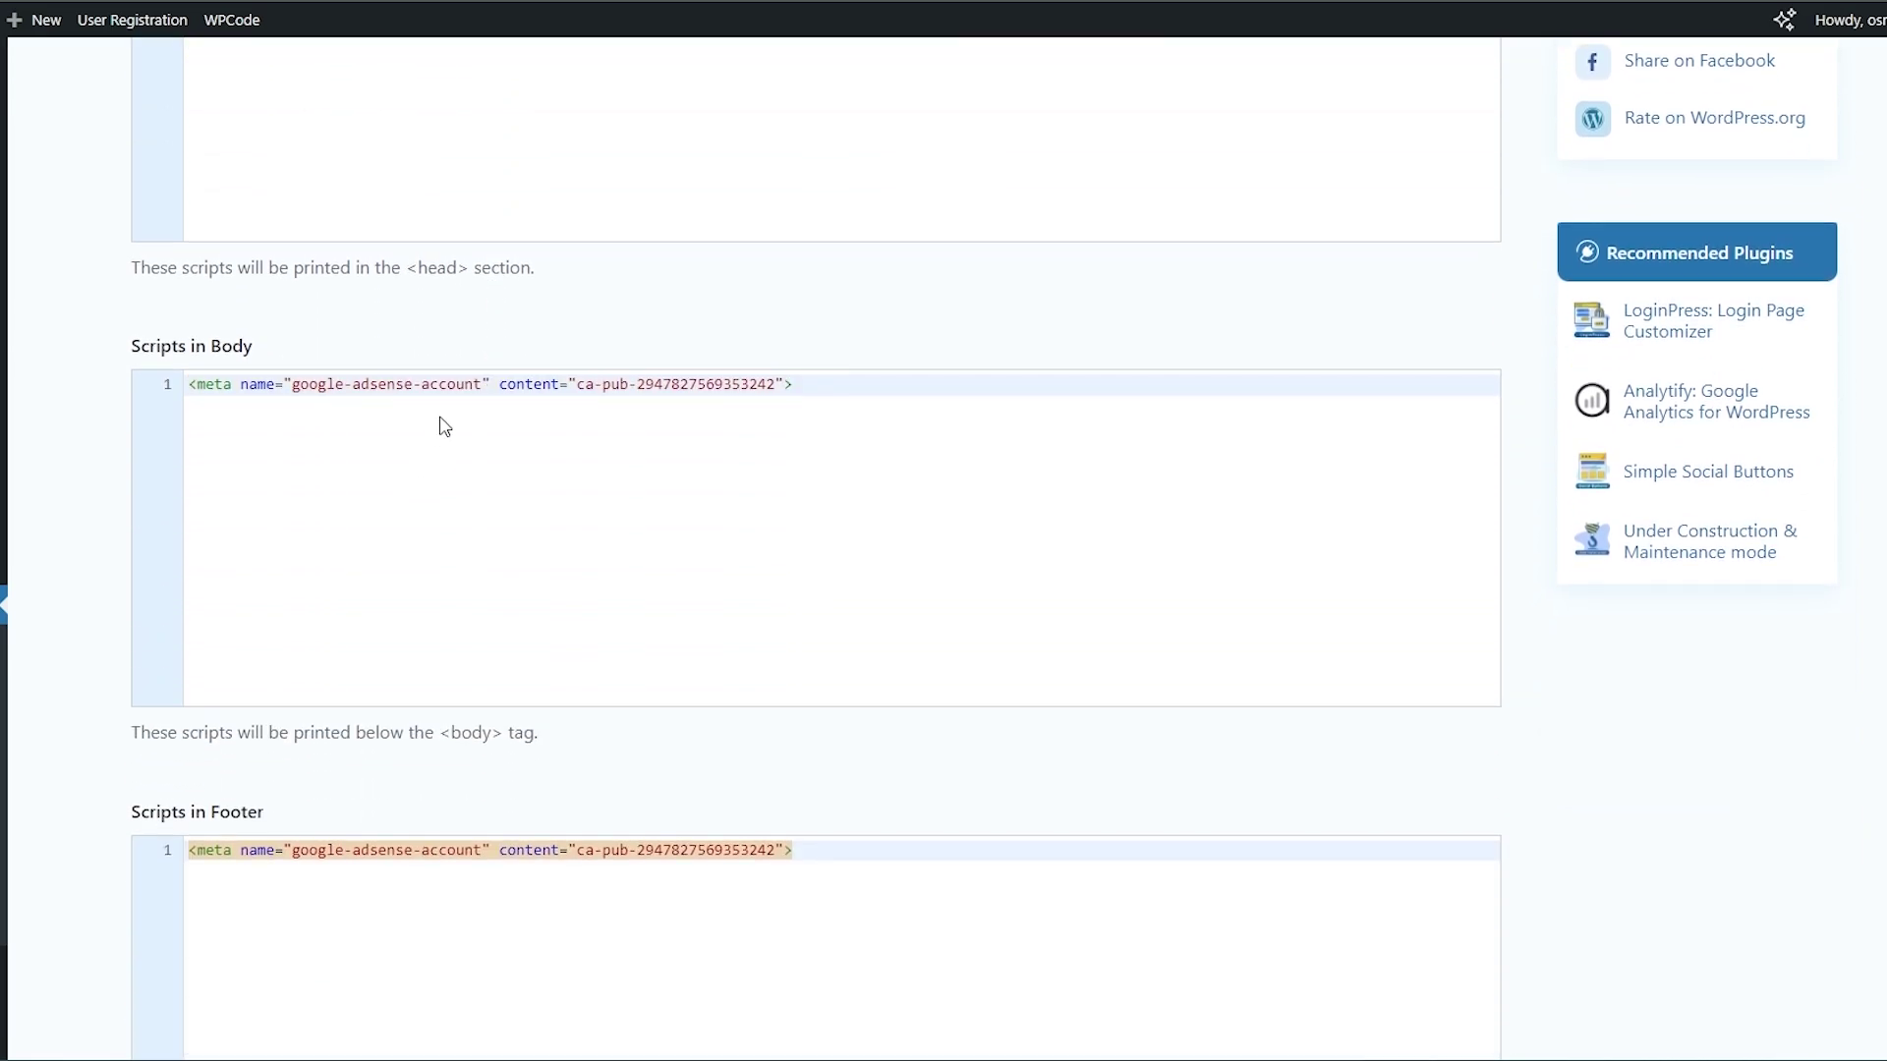
key(ctrl+a)
key(Delete)
click(421, 863)
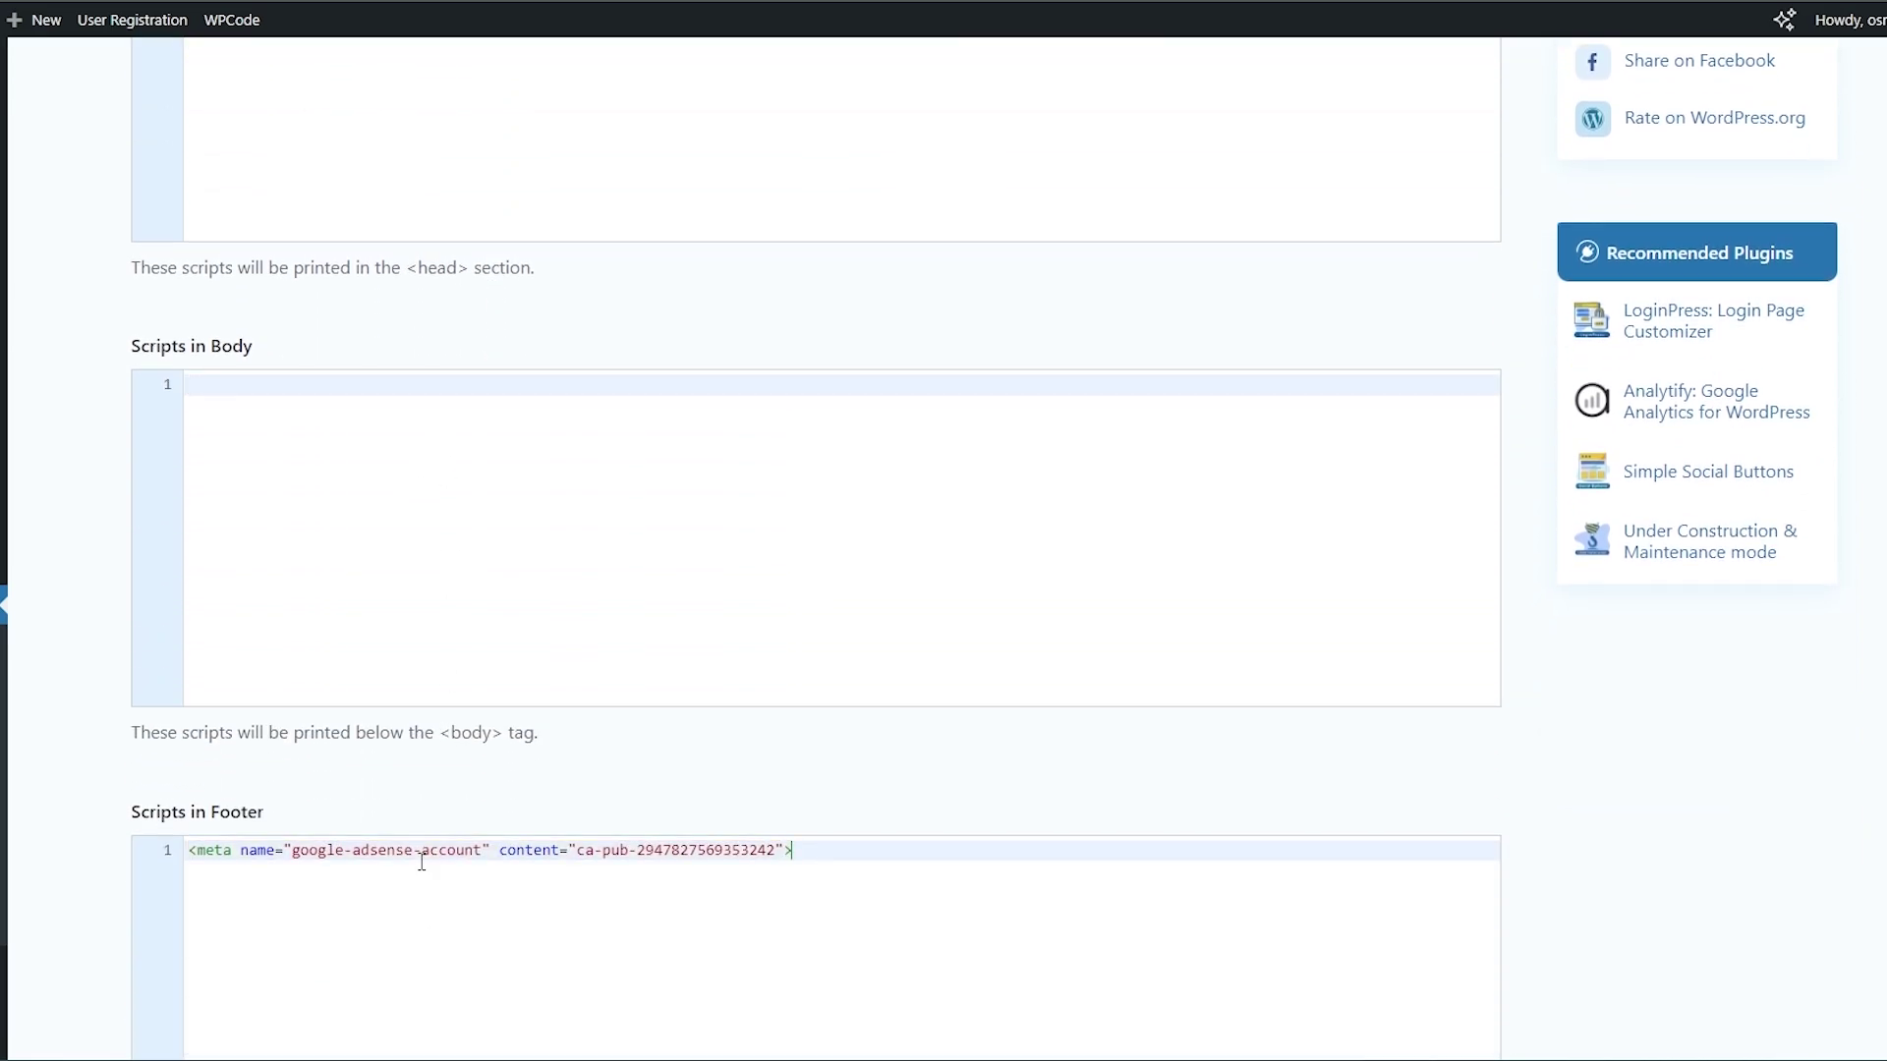
key(BackSpace)
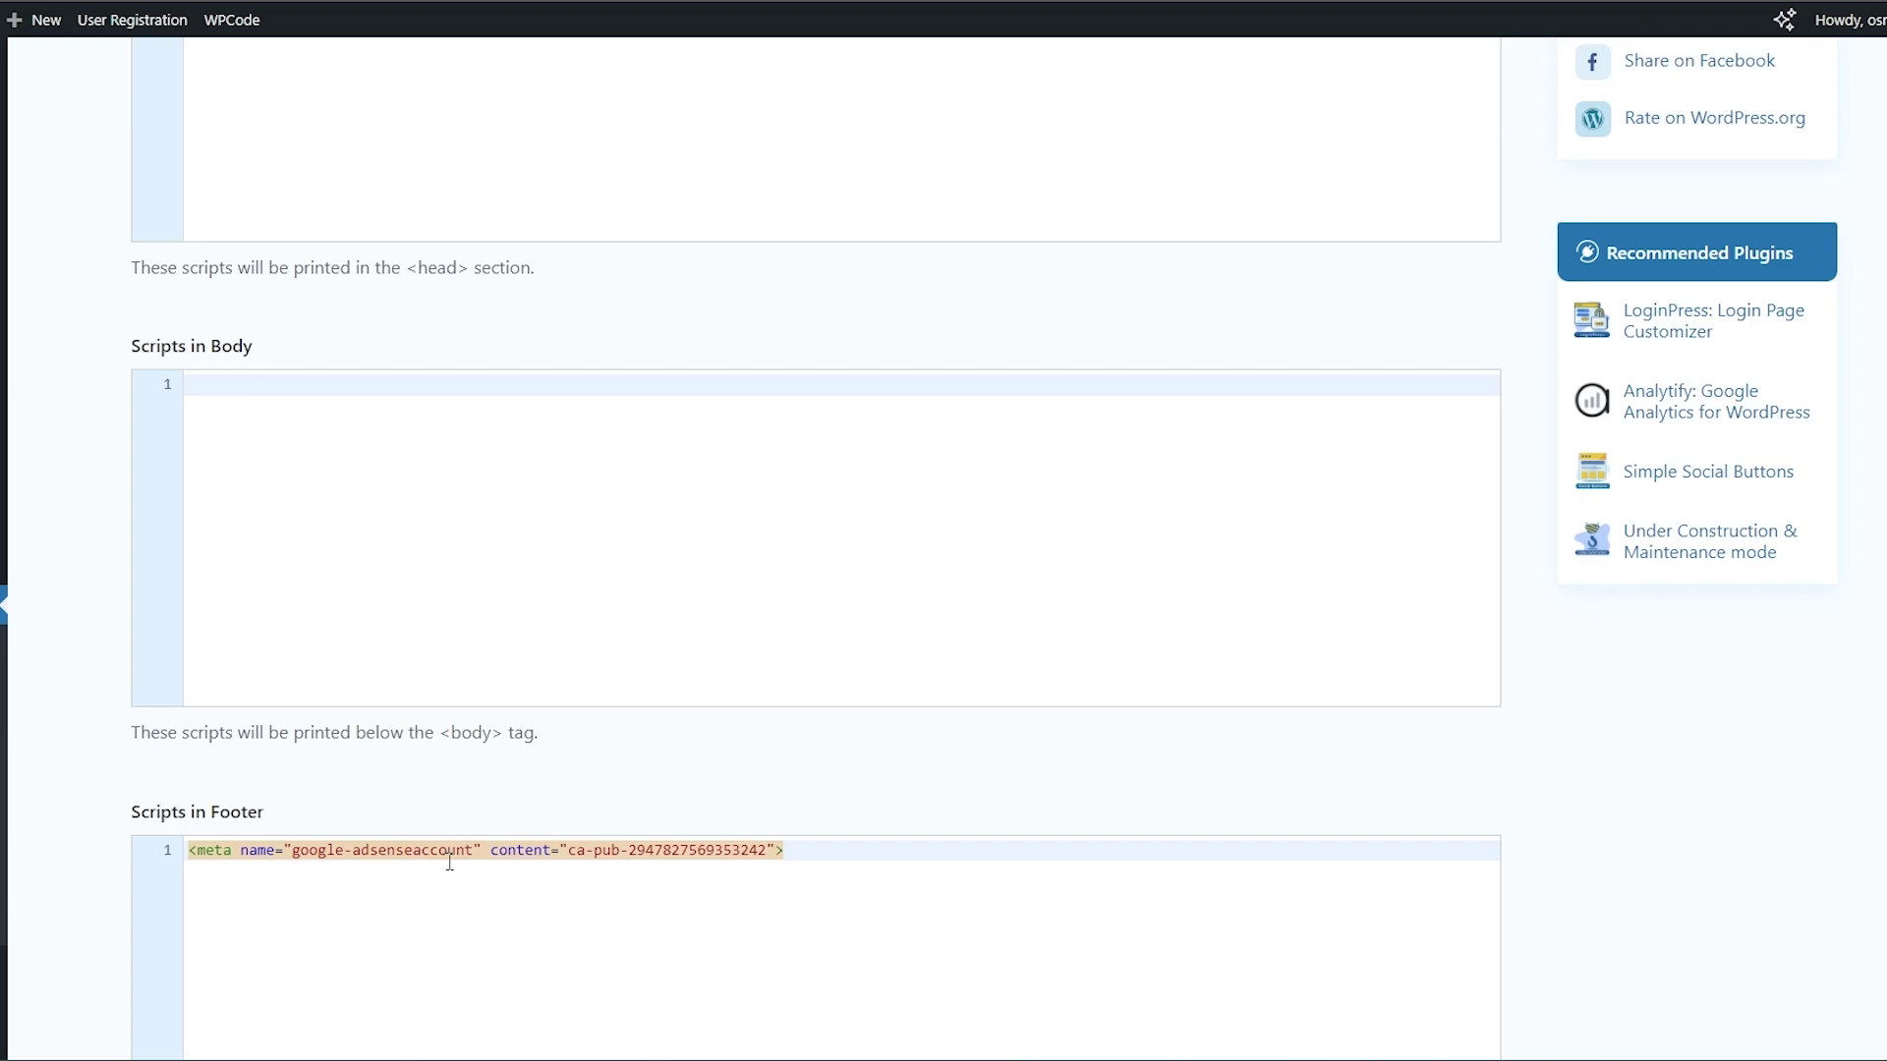
key(ctrl+a)
click(450, 893)
key(ctrl+a)
key(Delete)
Check the <head> and body placement notes in the box descriptions, then save the settings.
scroll(476, 800, down, 4)
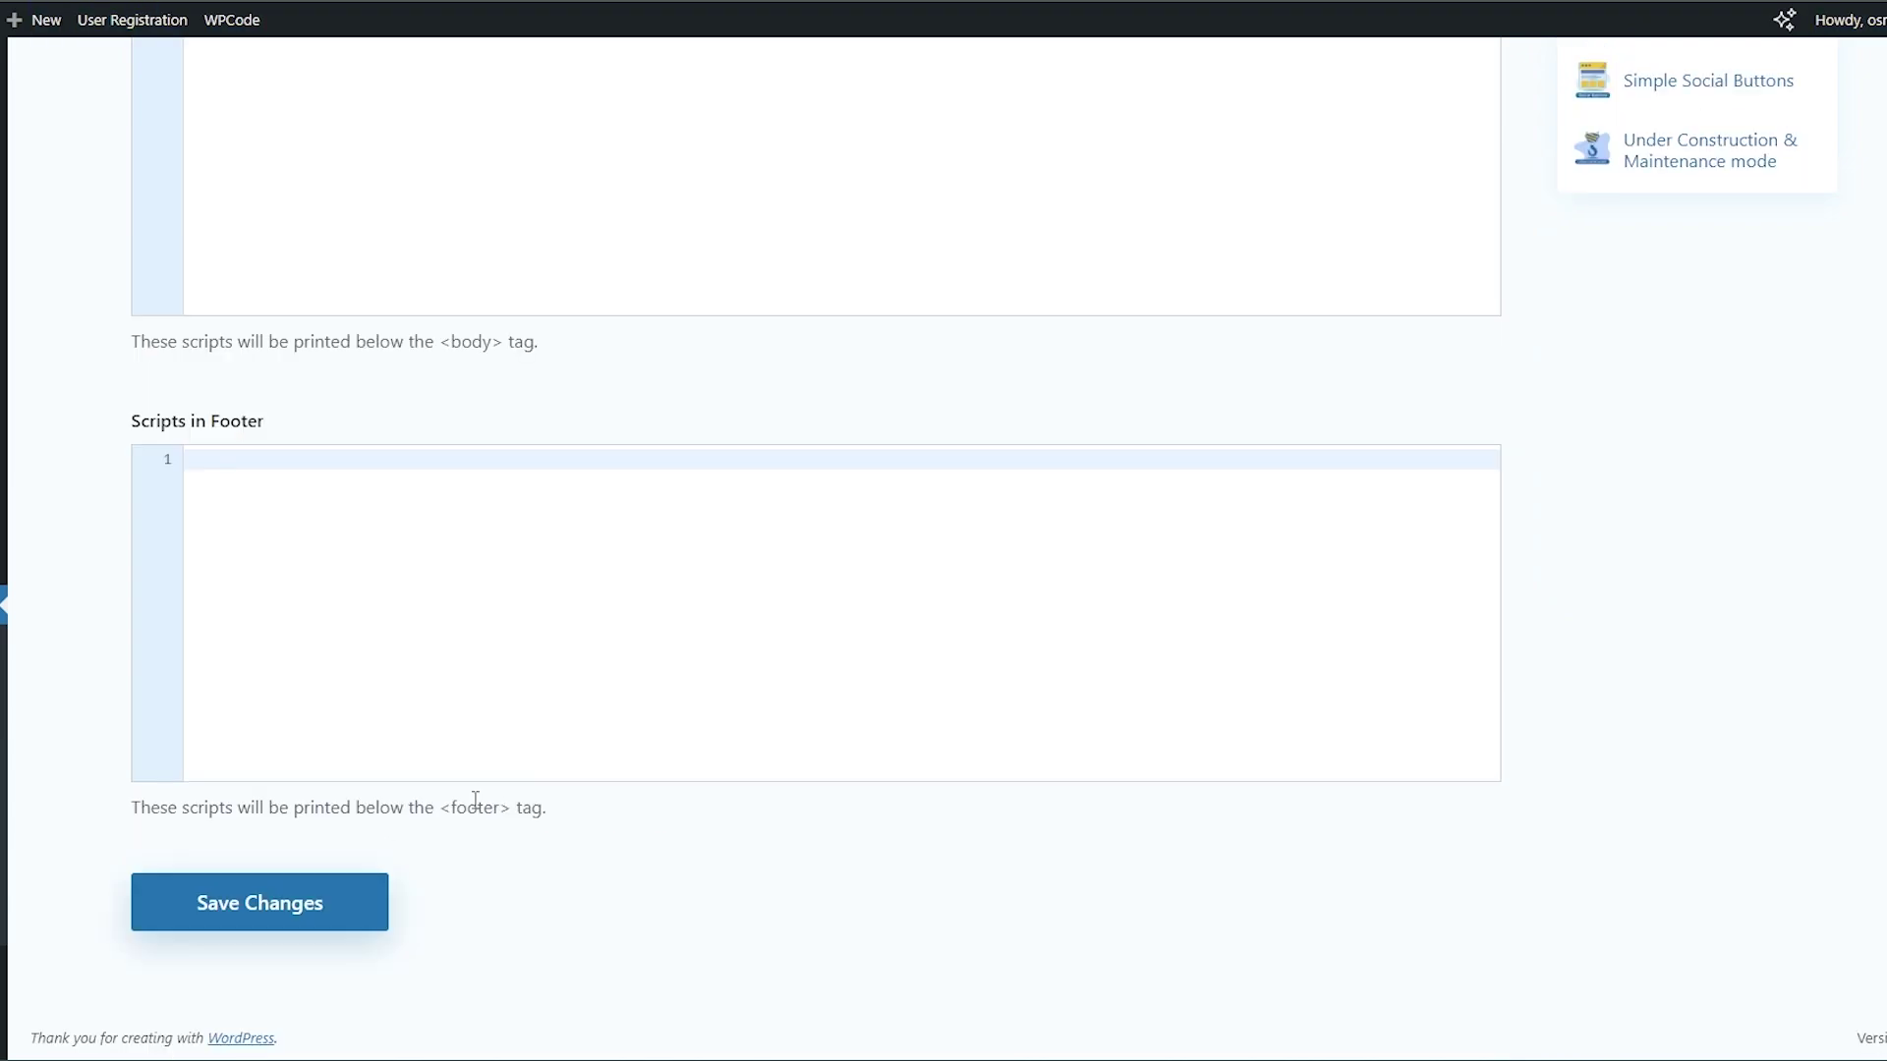
drag(448, 805, 517, 807)
scroll(484, 801, up, 5)
double_click(472, 791)
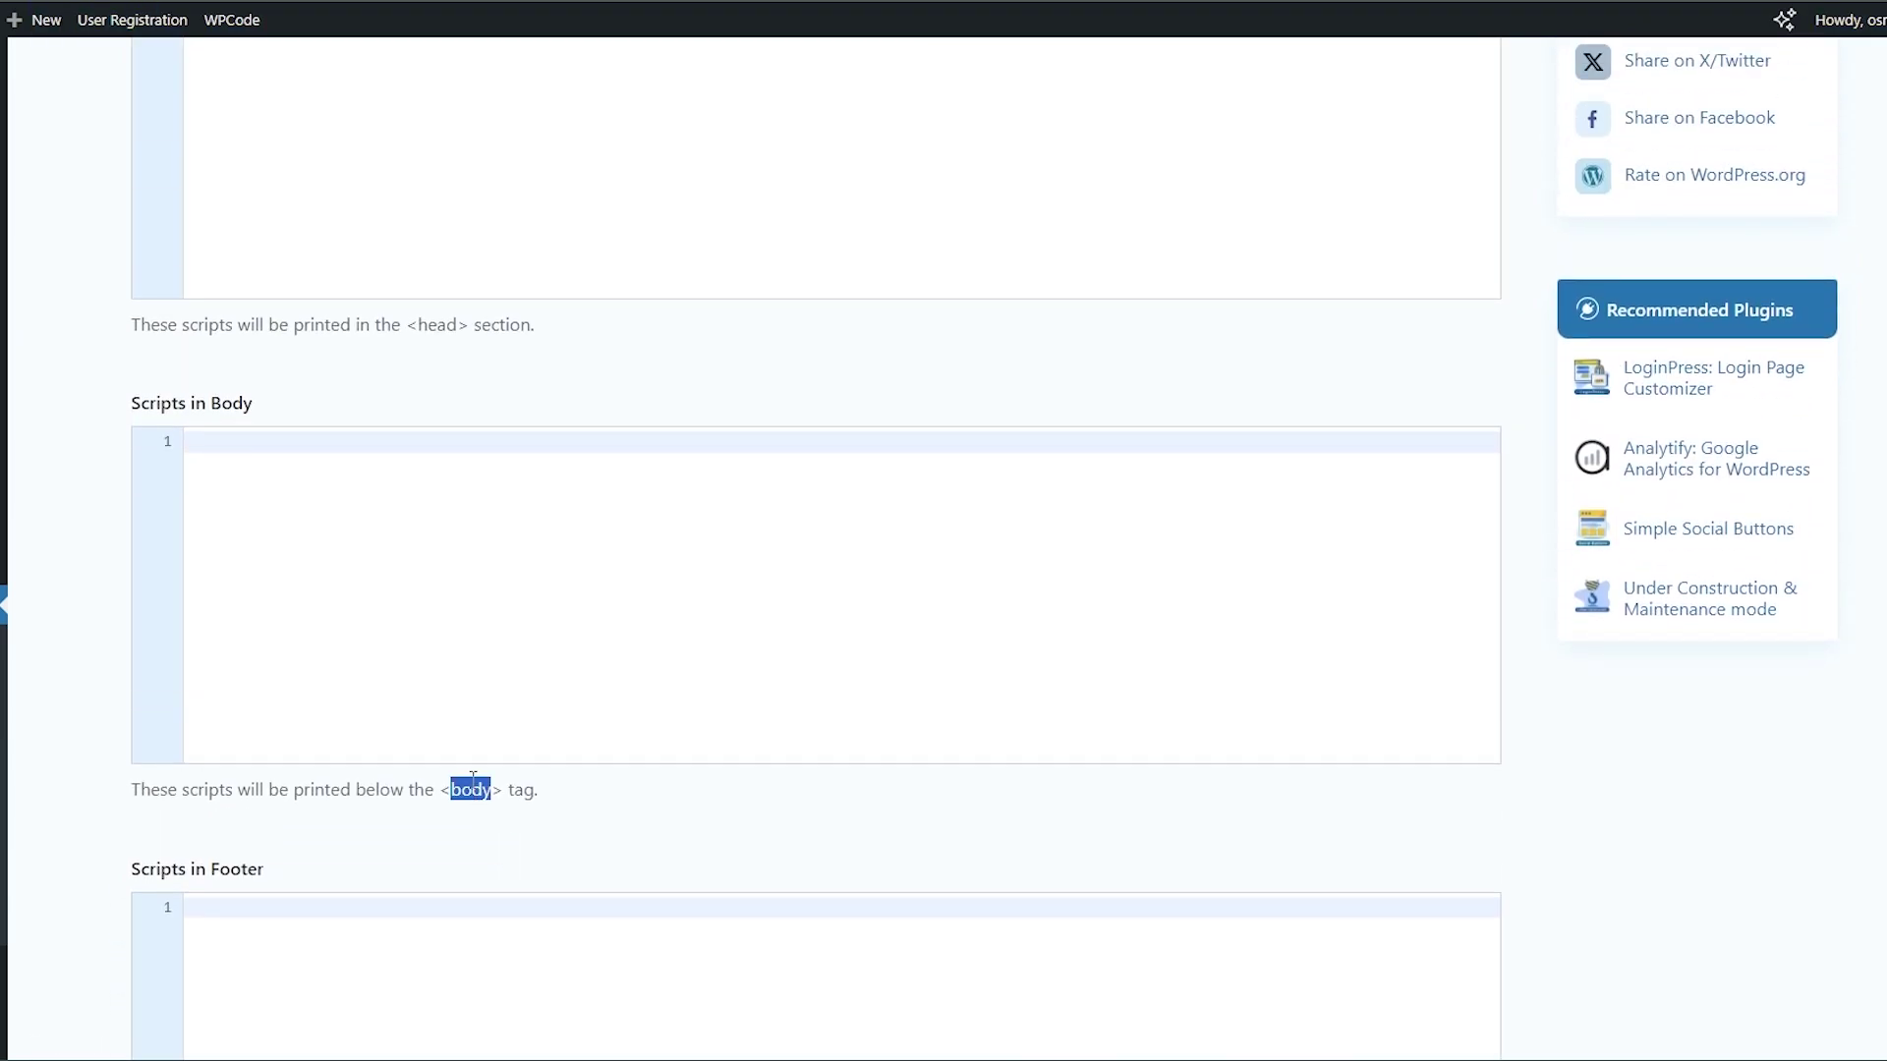
double_click(438, 325)
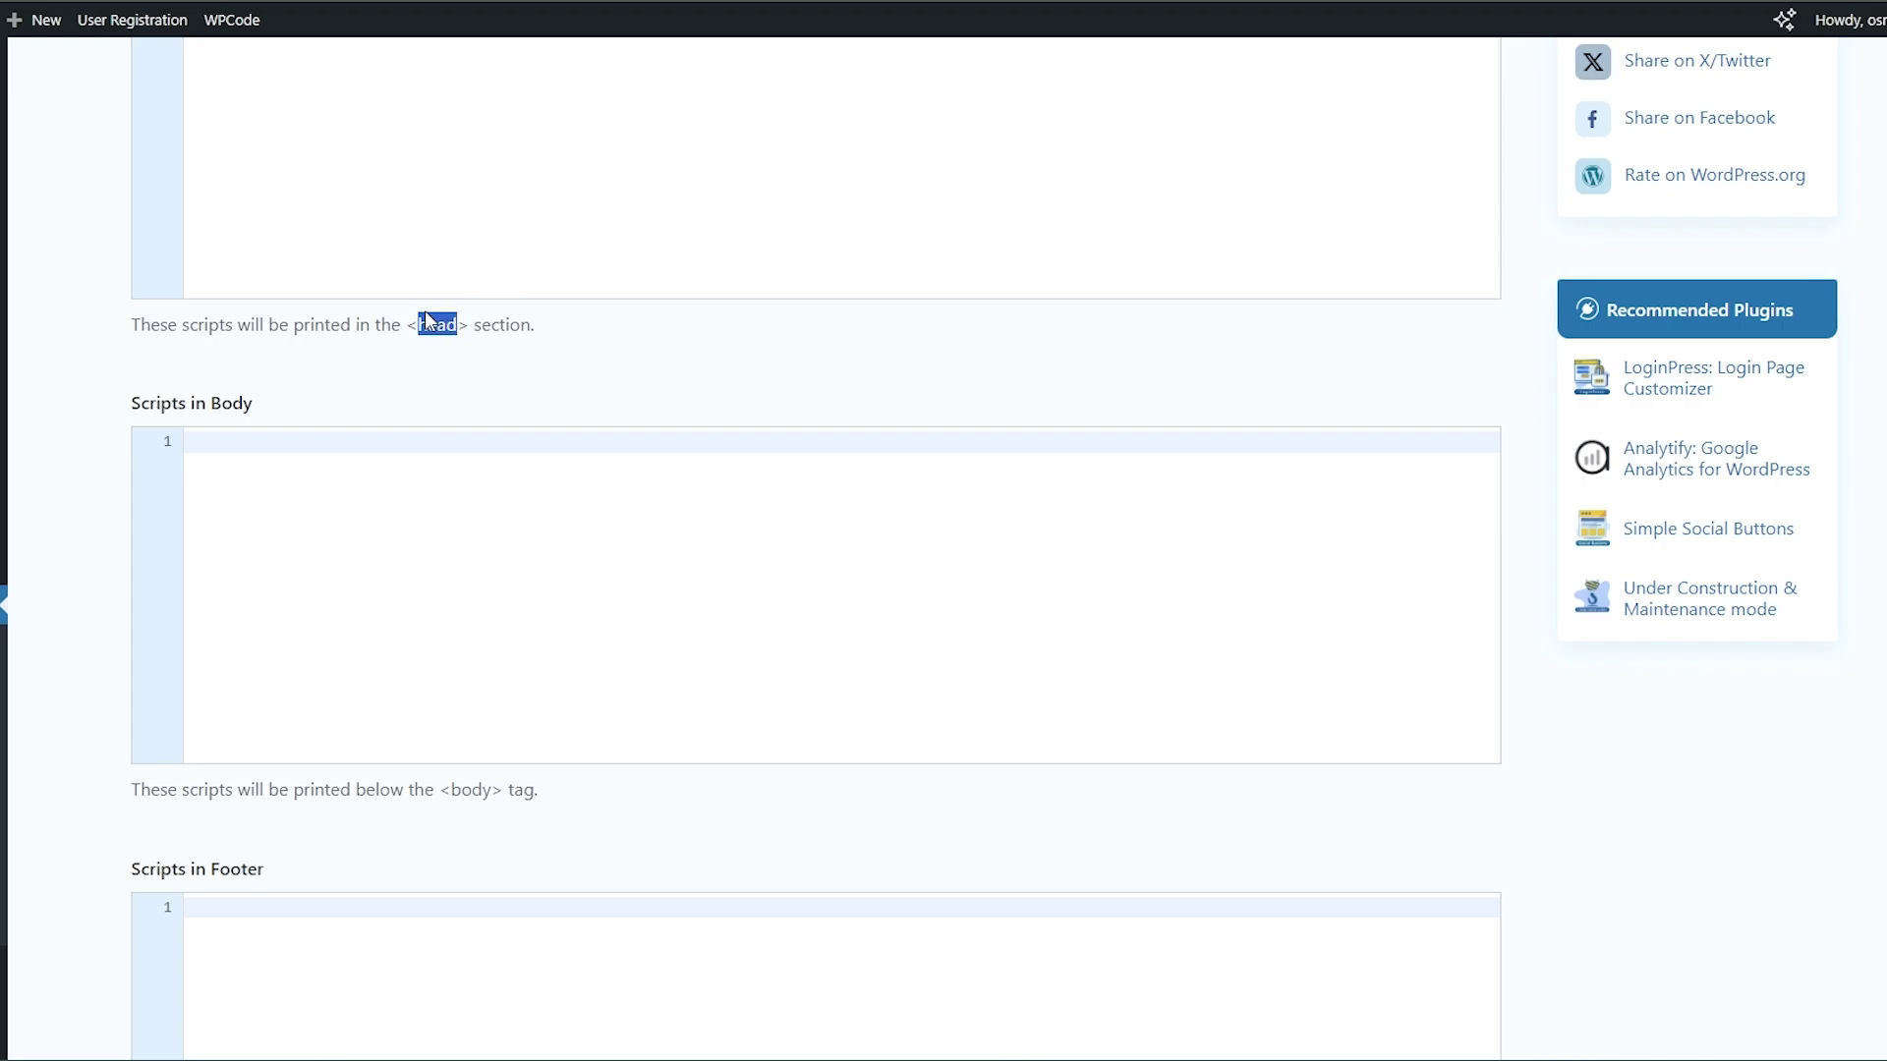
drag(406, 325, 472, 328)
scroll(521, 374, up, 4)
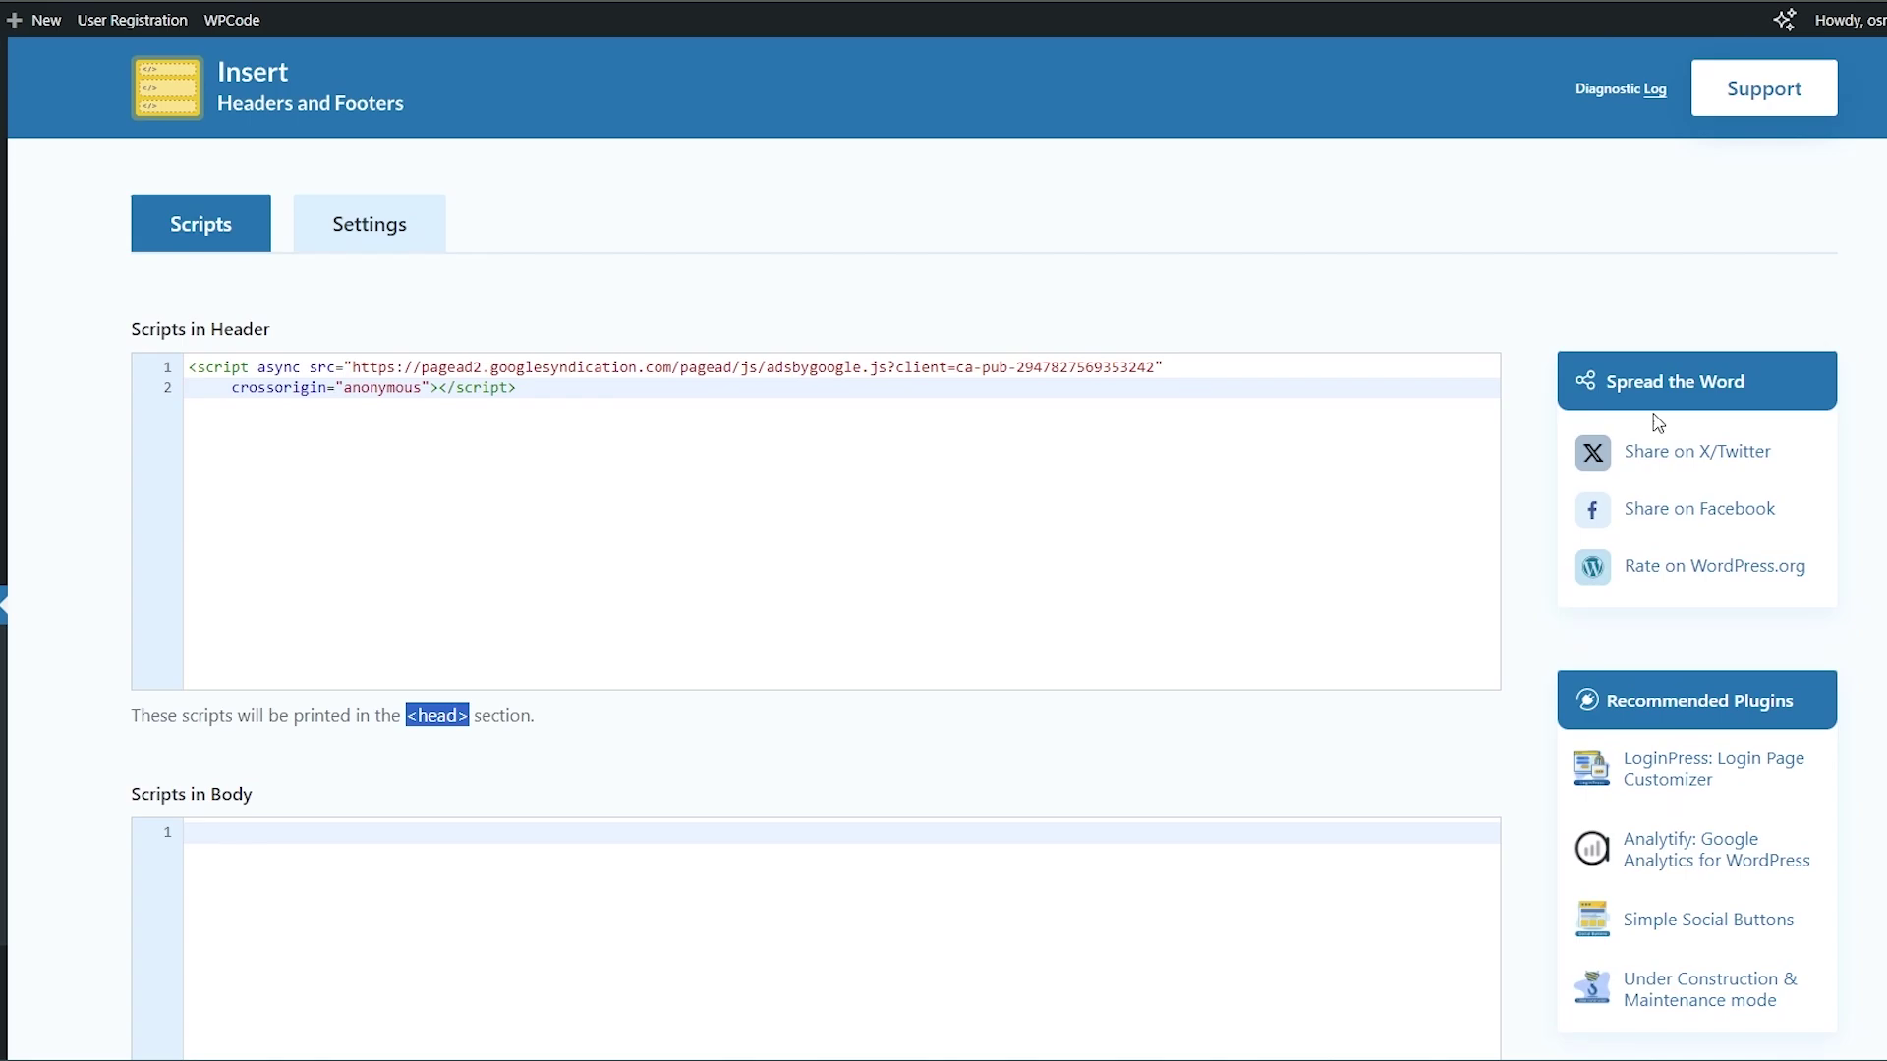
scroll(375, 702, down, 8)
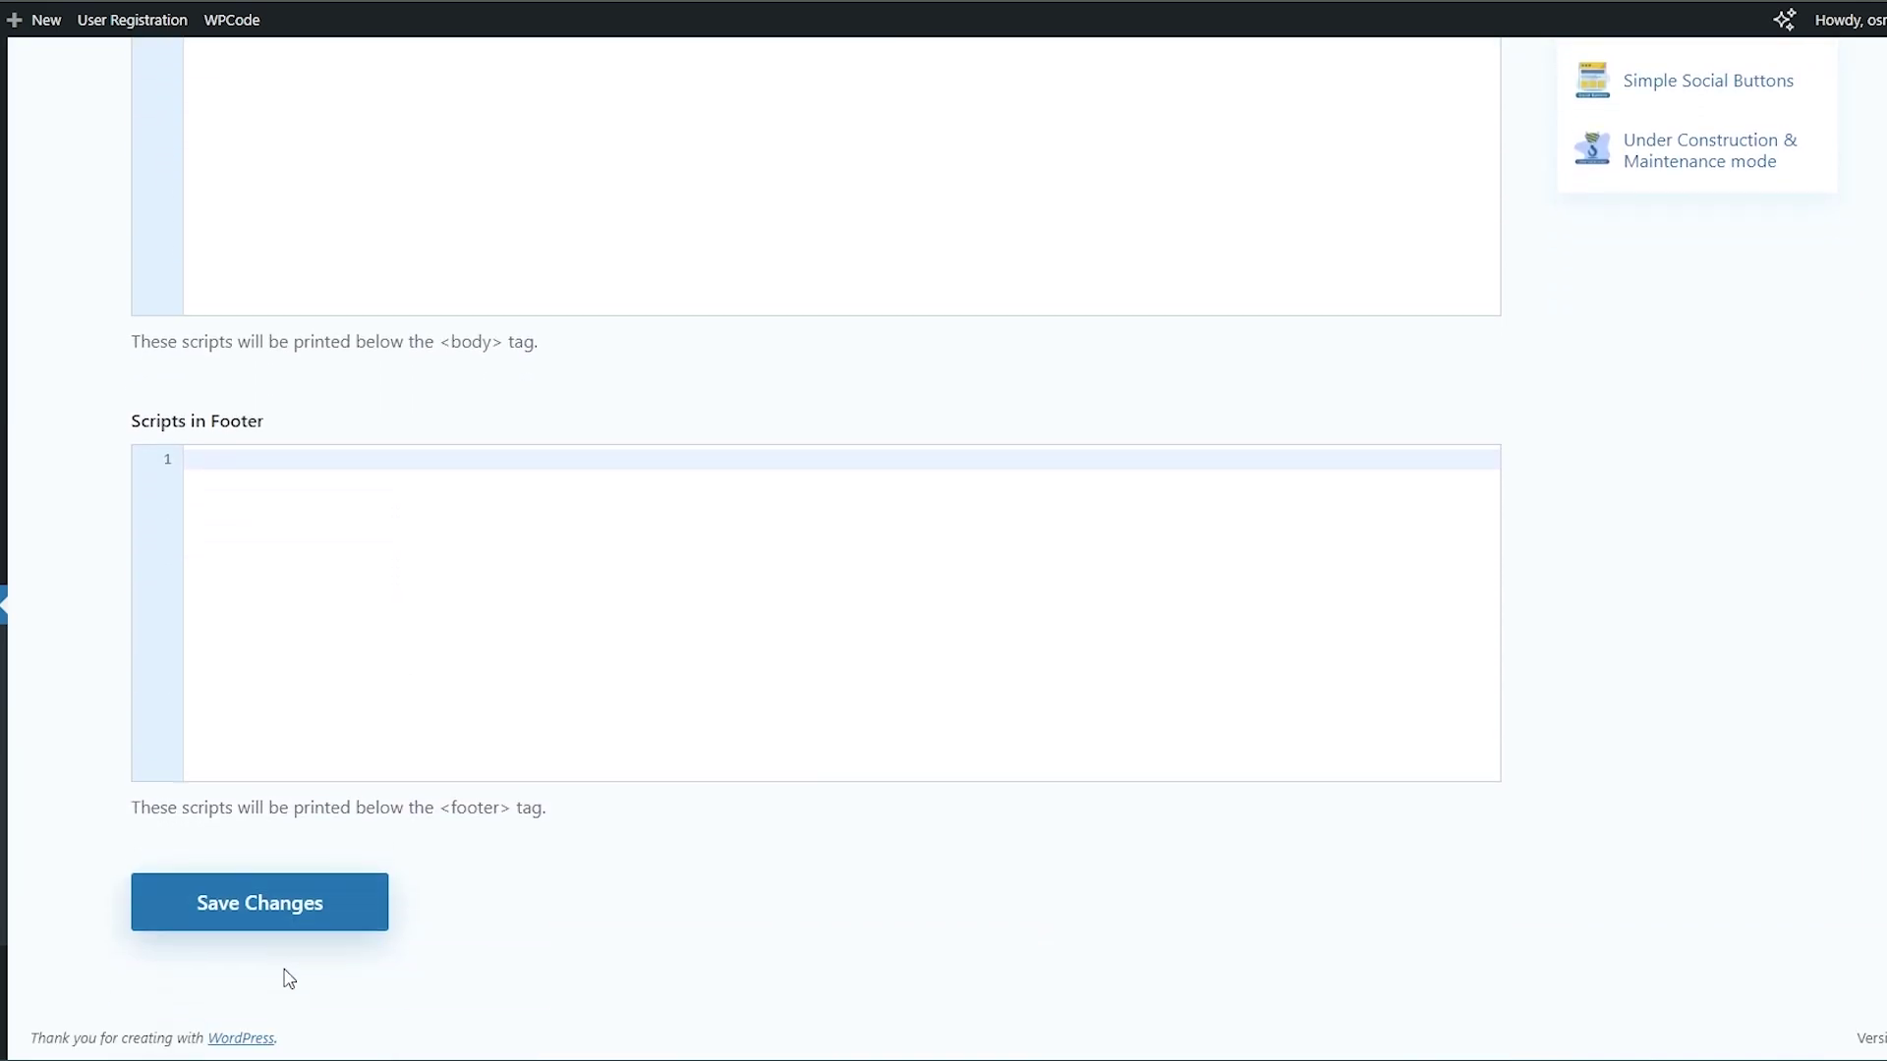
click(328, 889)
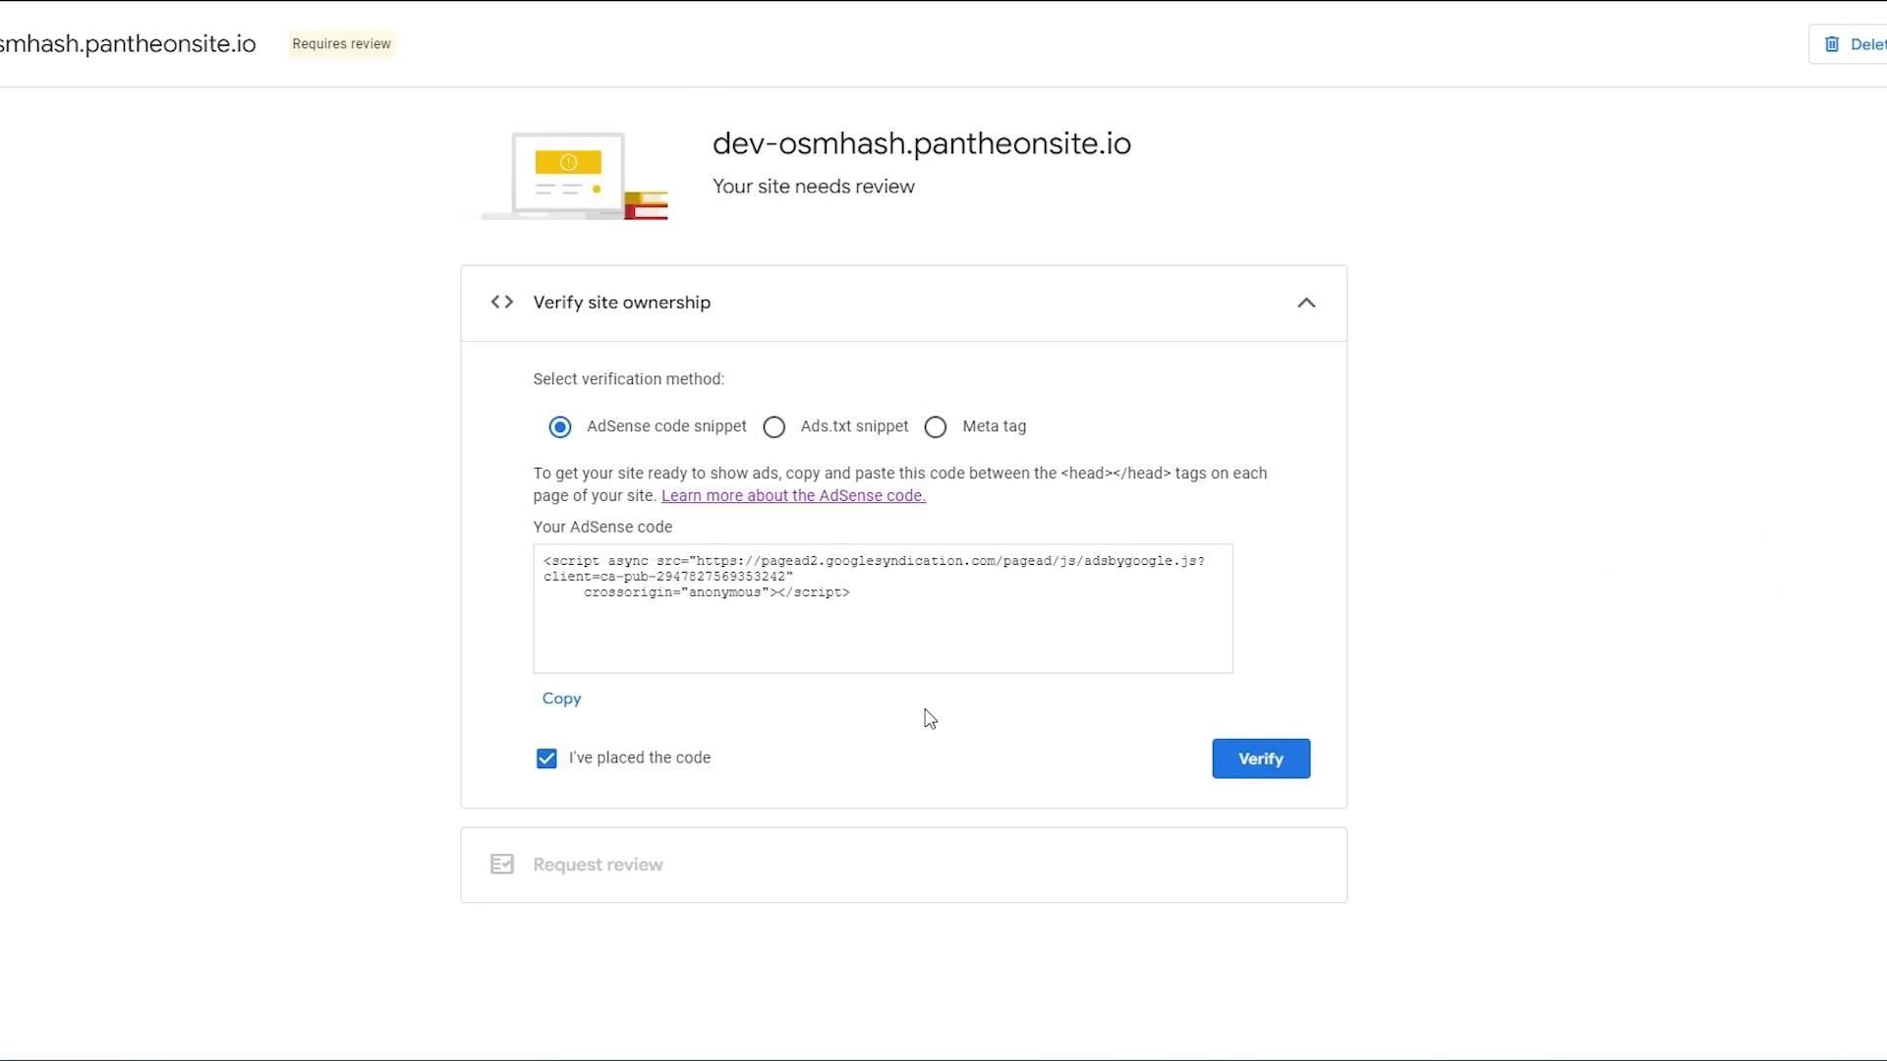
Retry site verification, which fails again with 'Couldn't verify your site', and dismiss the error.
click(1275, 771)
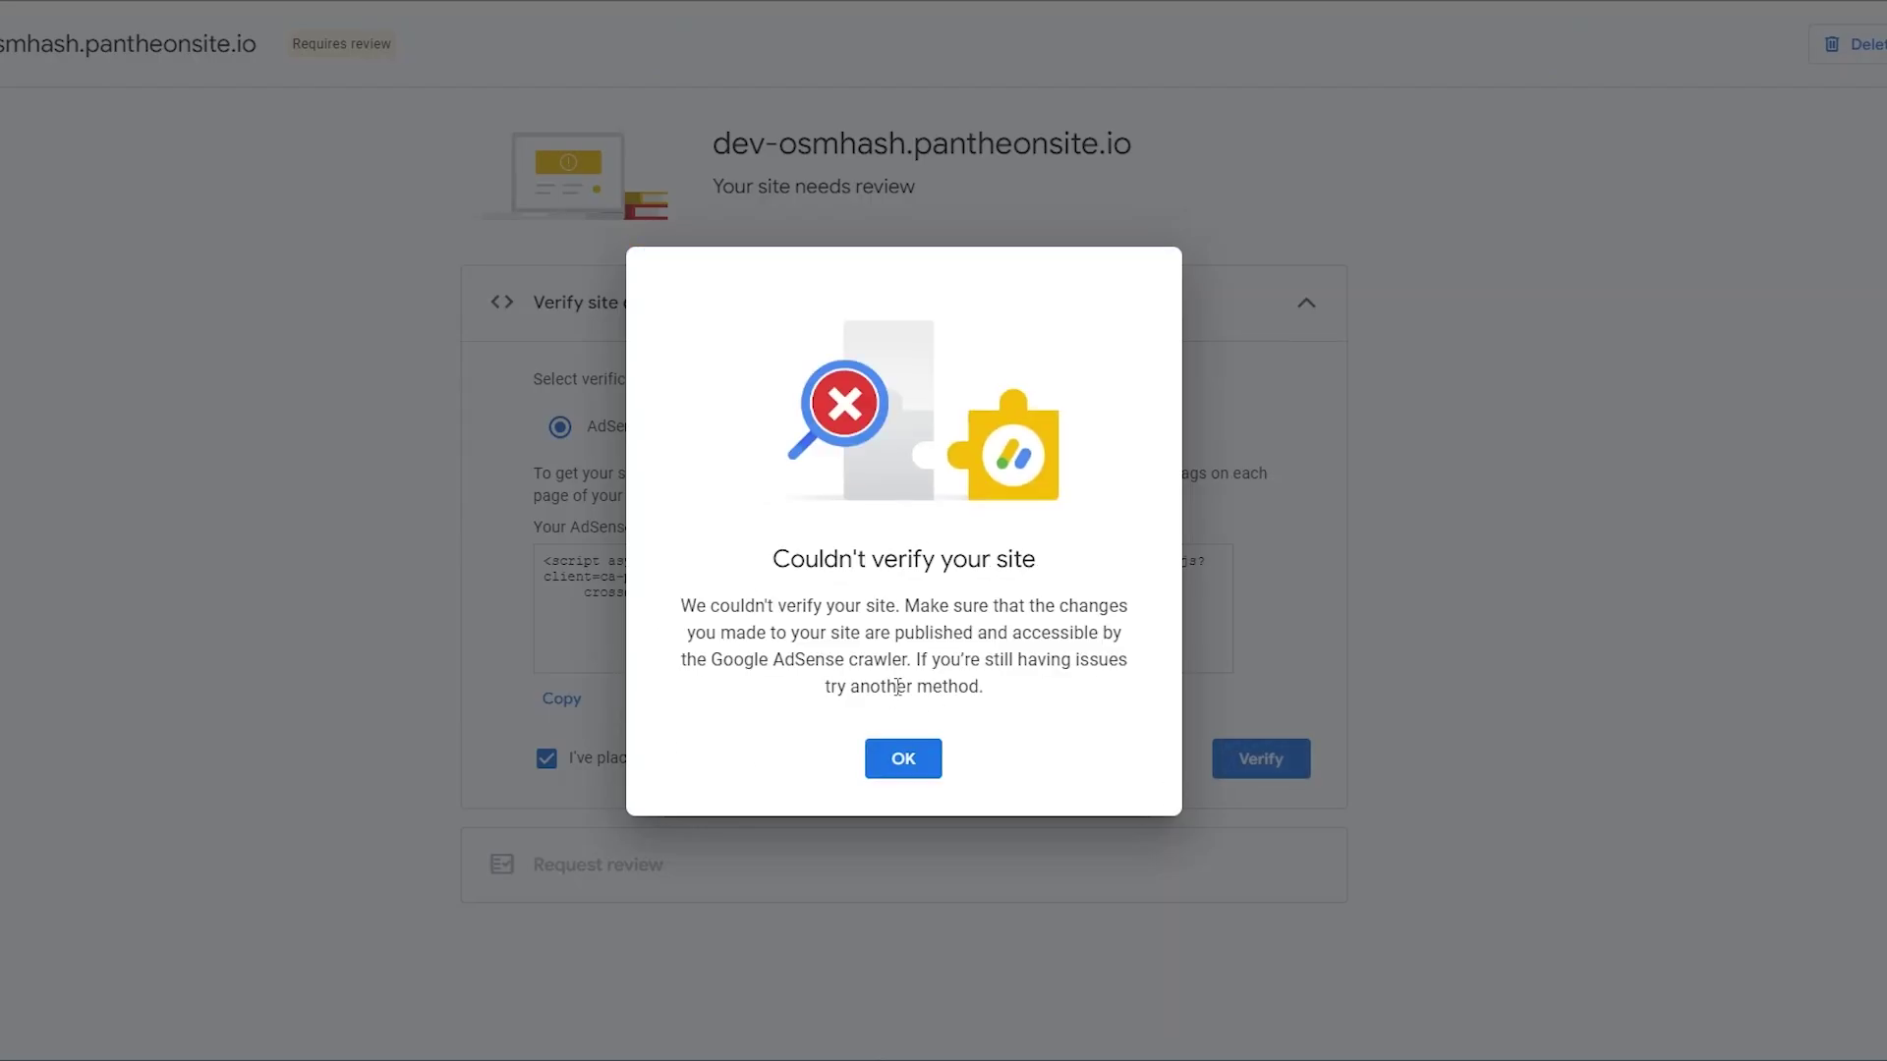
drag(777, 561, 1127, 607)
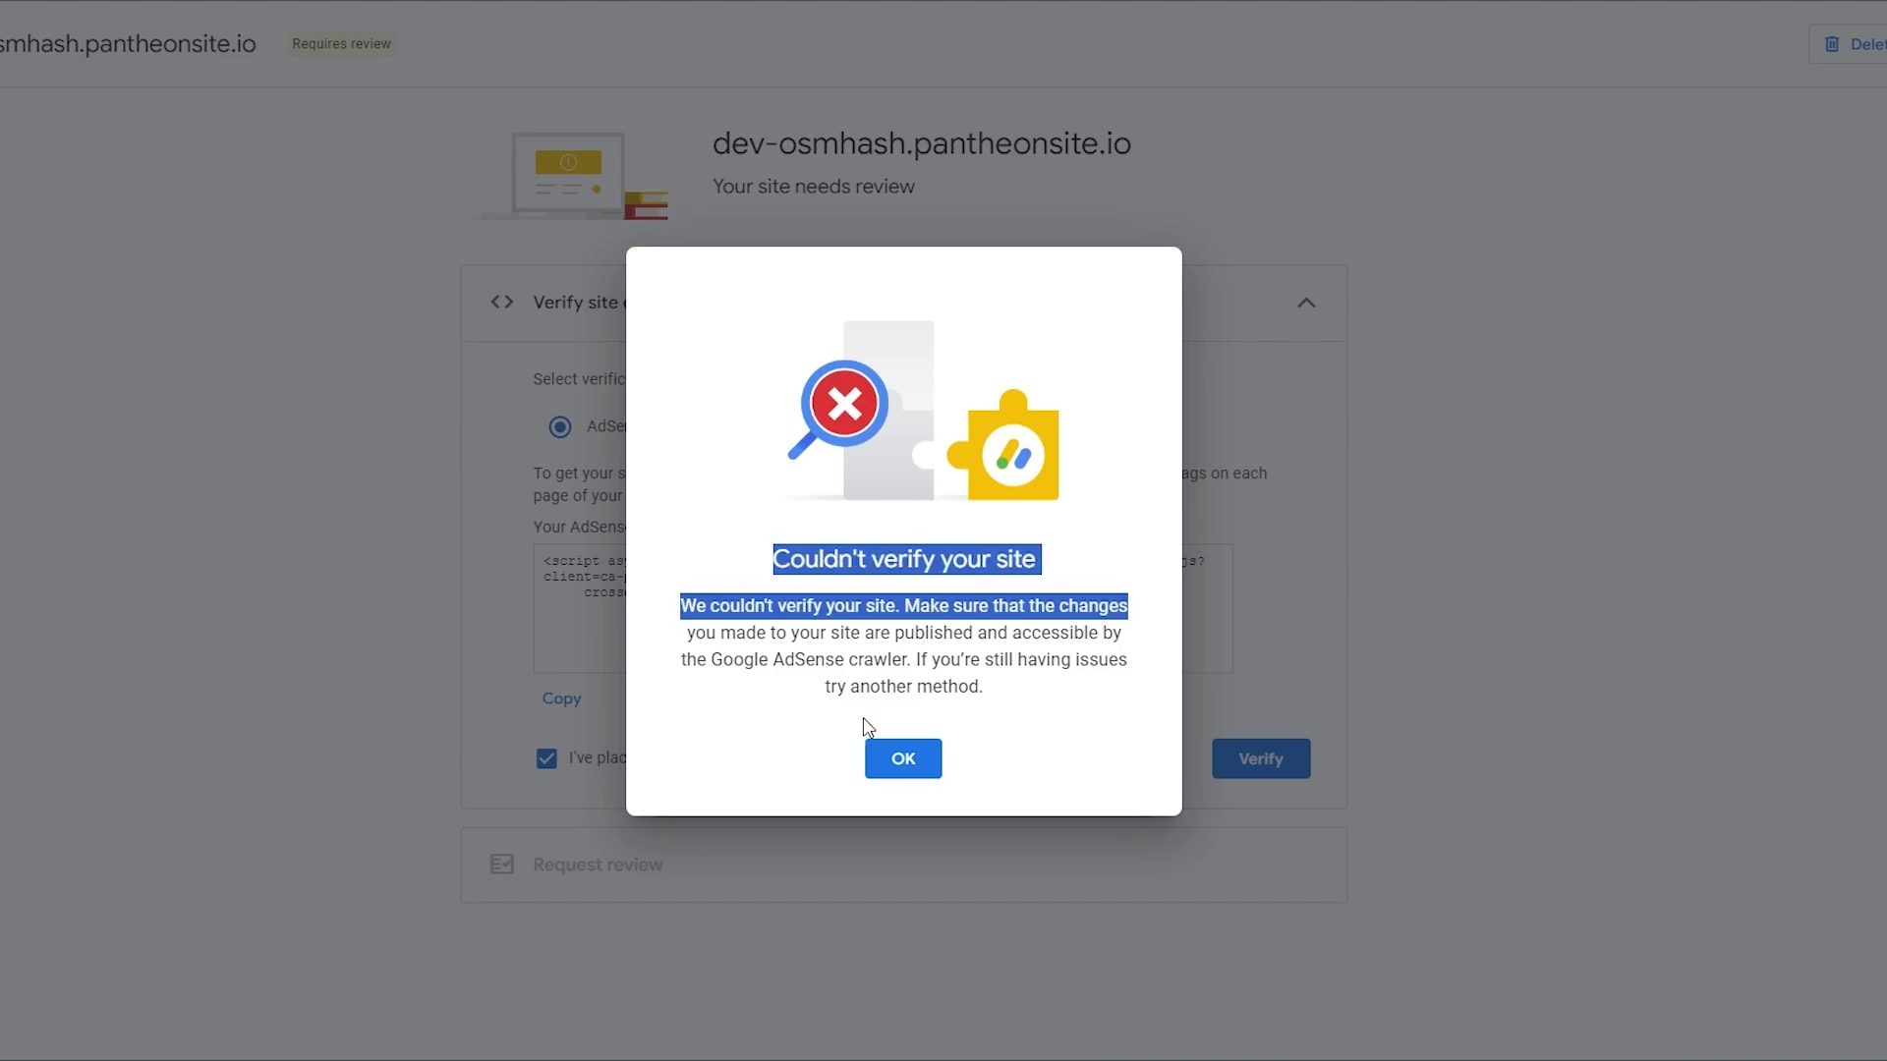
click(932, 757)
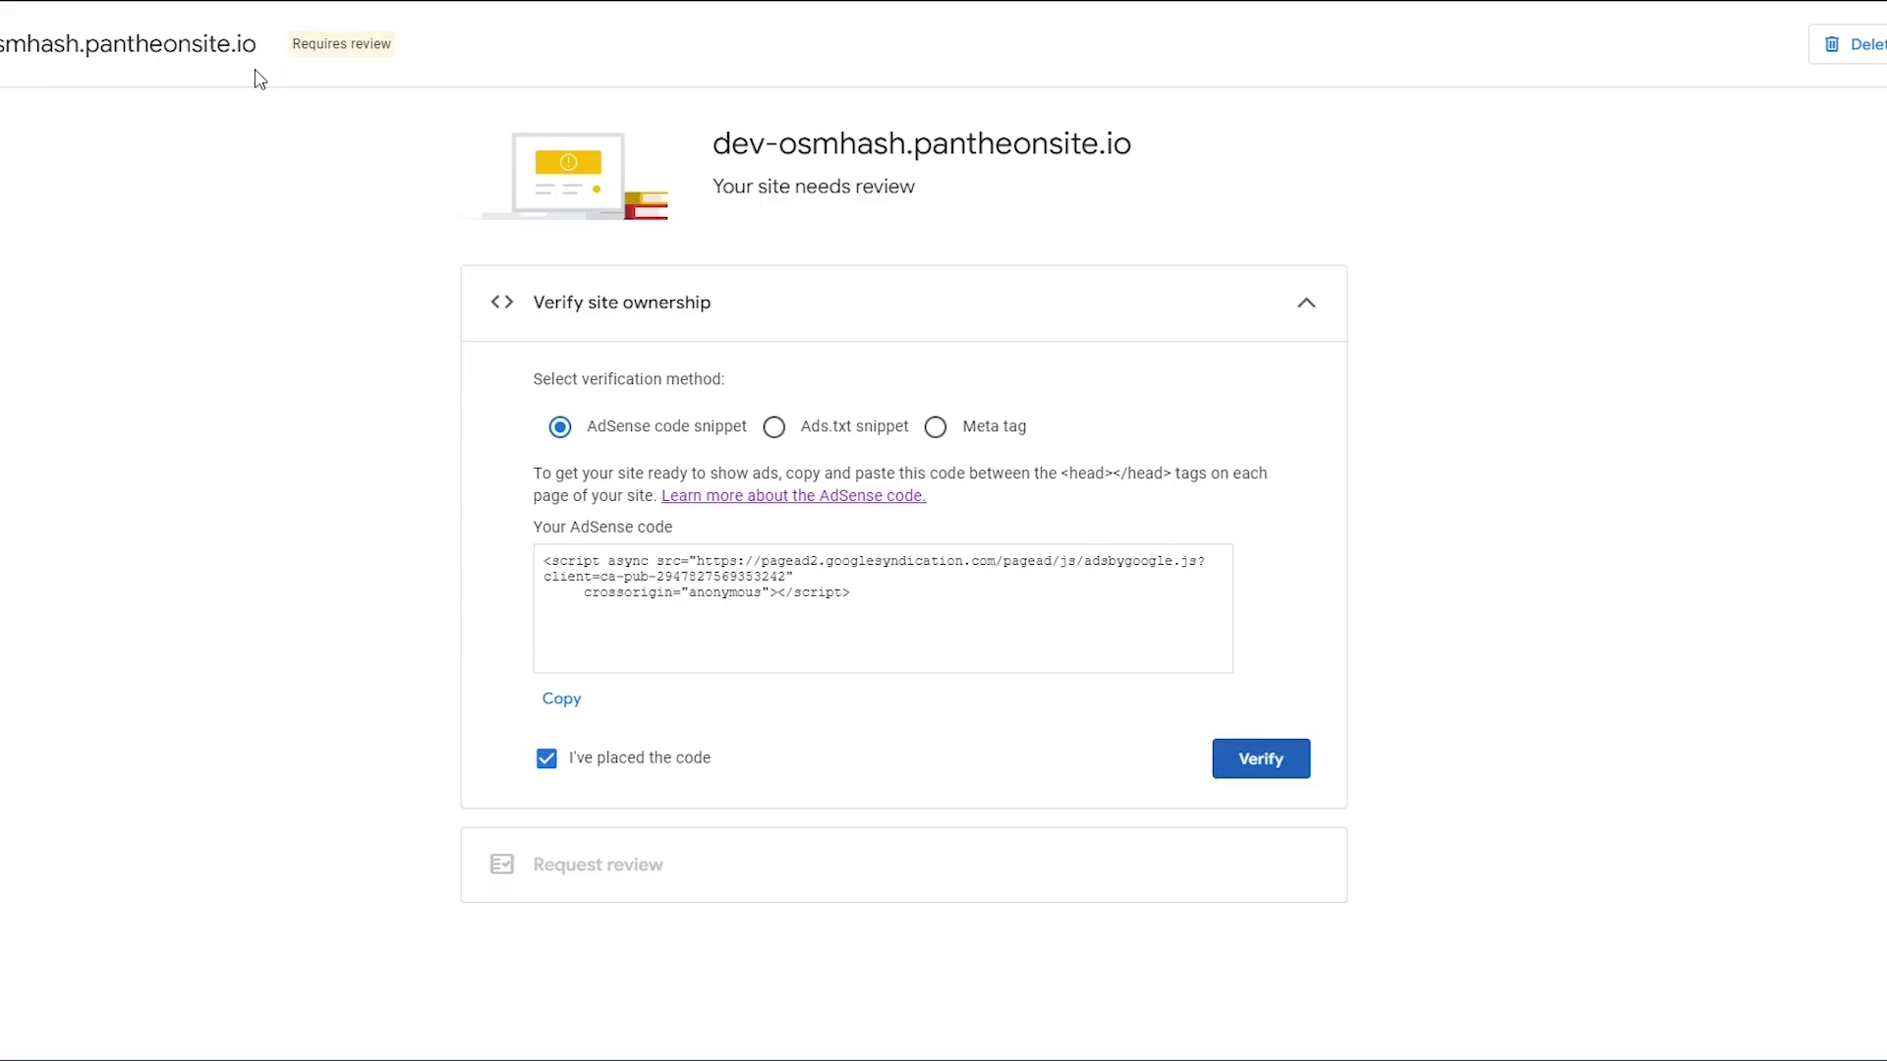
drag(258, 68, 0, 71)
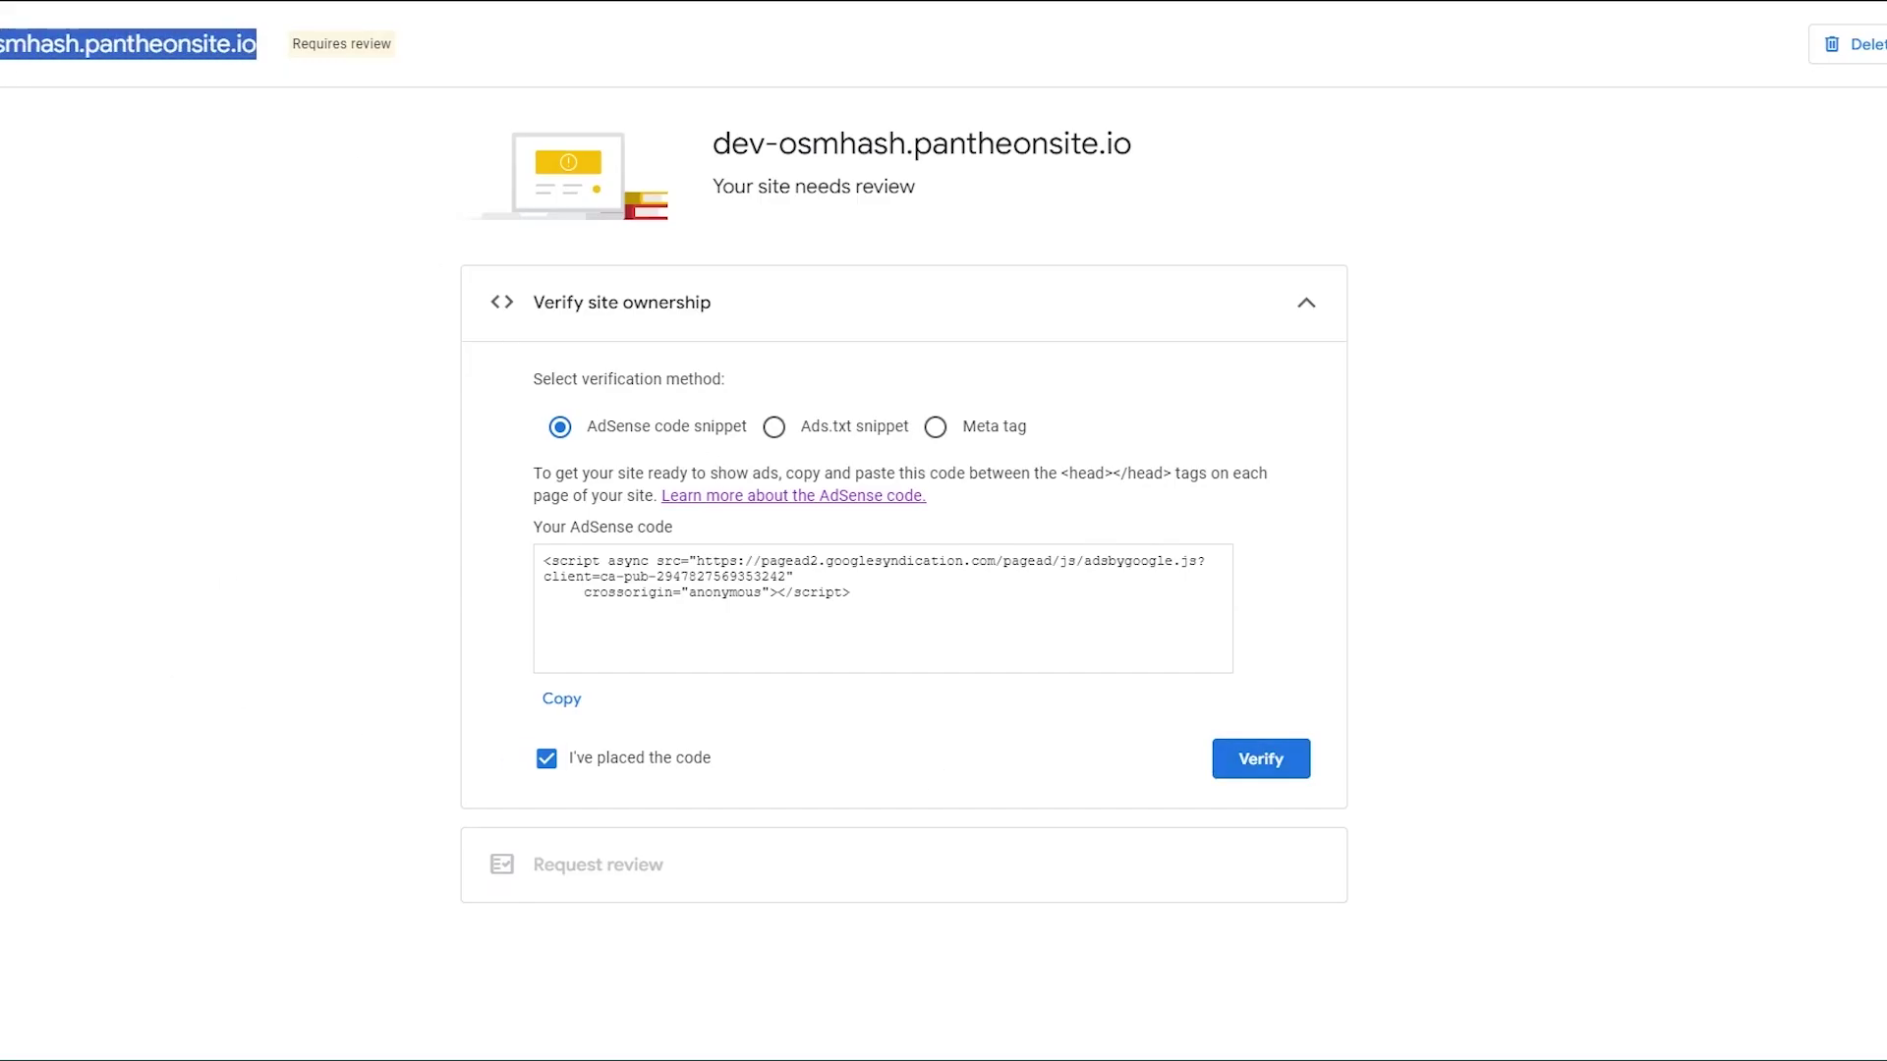
click(423, 467)
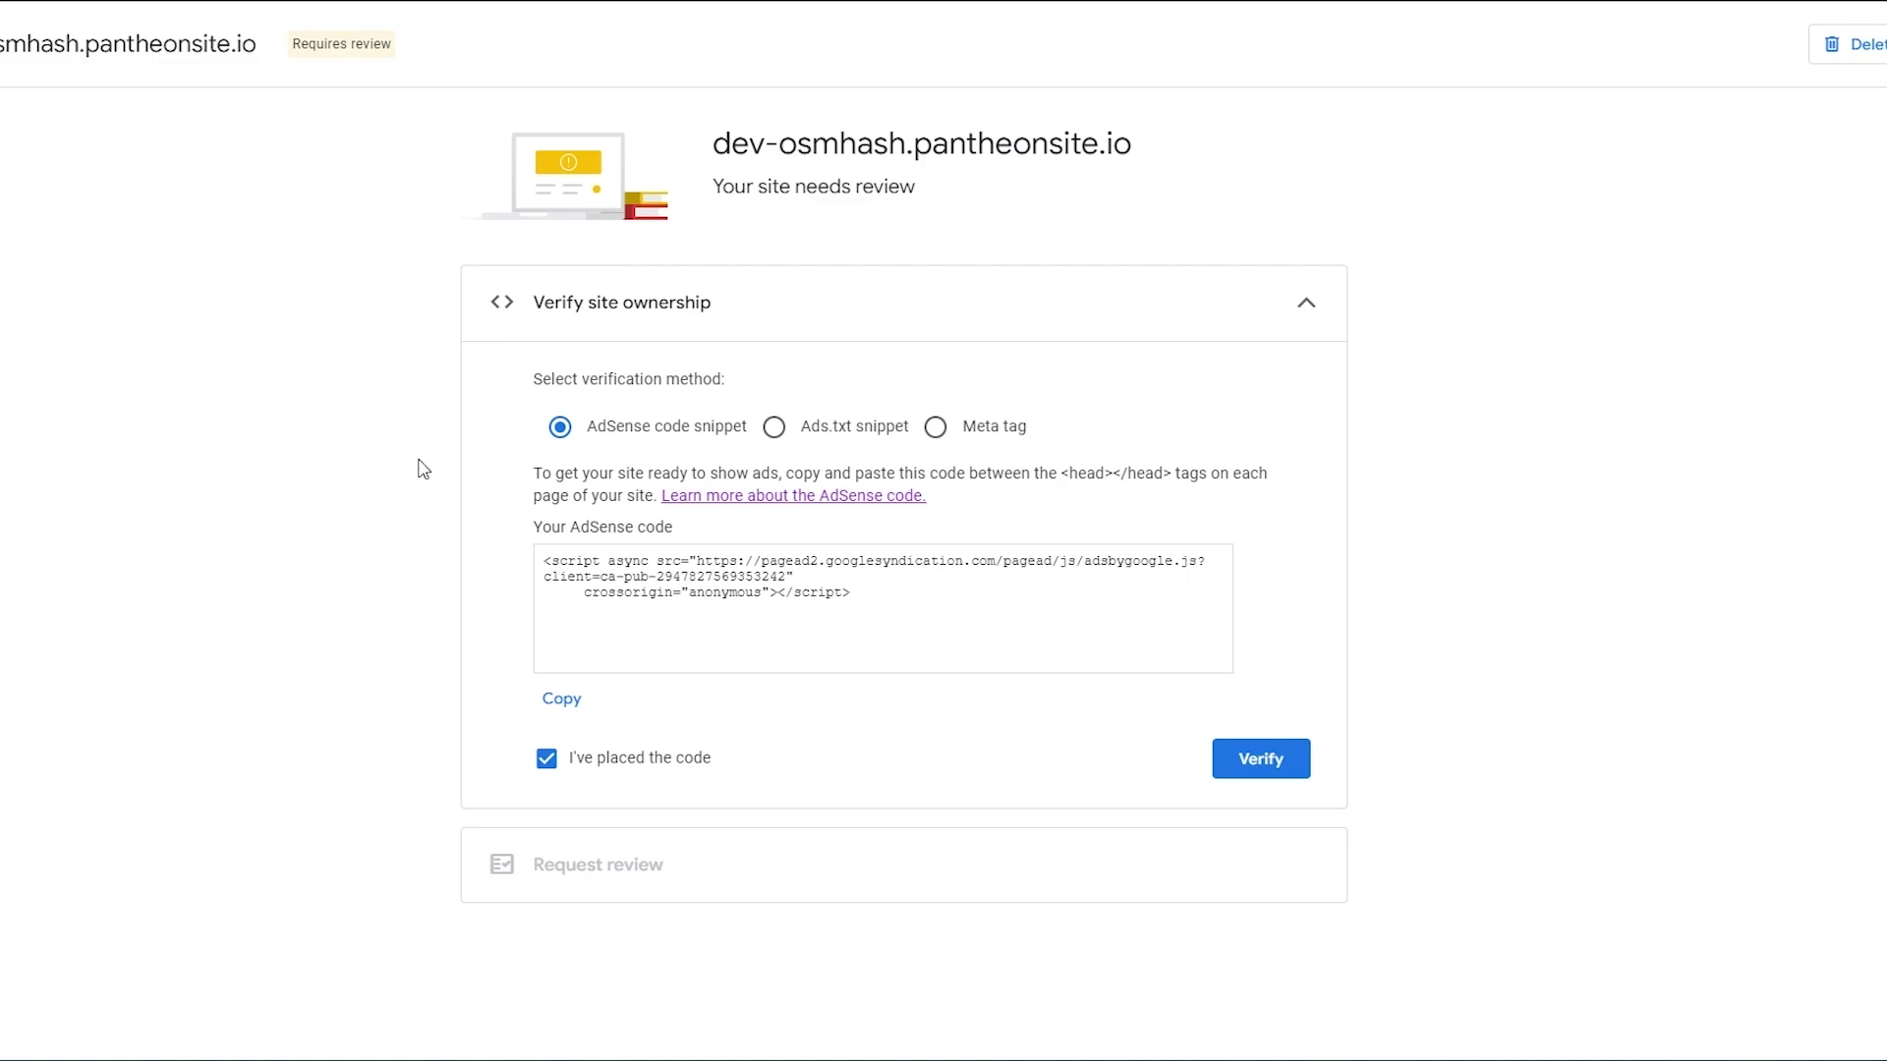